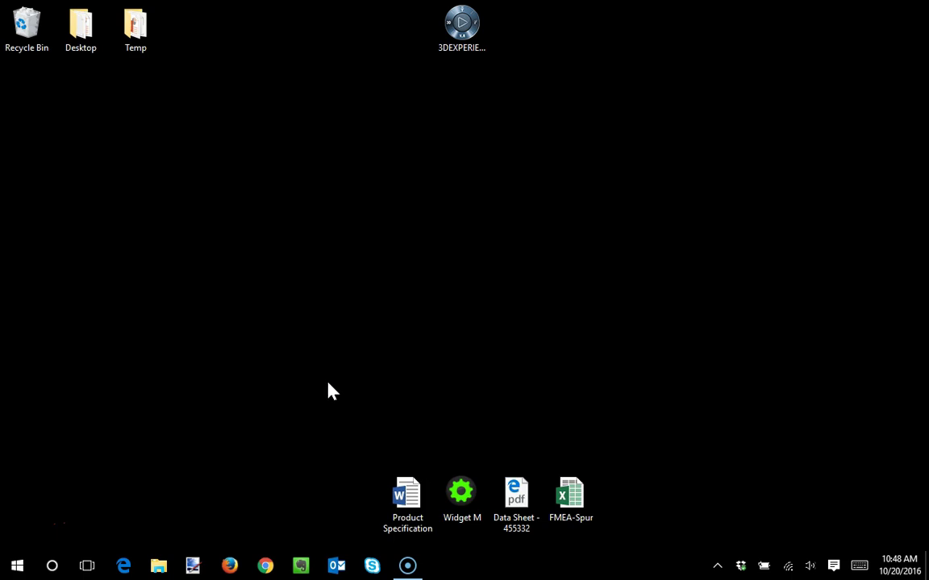
- Launch Firefox from the taskbar to reach the 3DEXPERIENCE login page
click(229, 567)
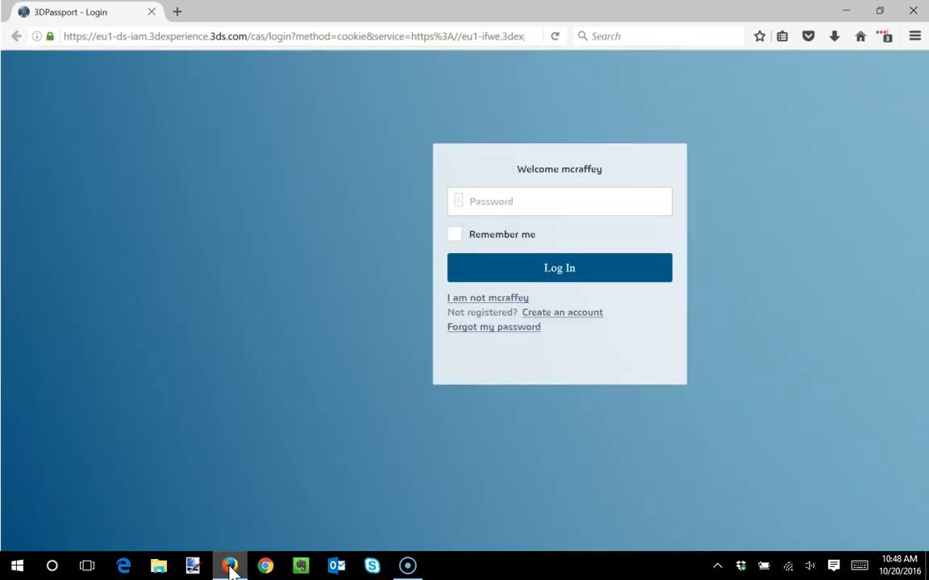
- Switch away from the remembered user and log in with another user's username and password
click(484, 297)
click(503, 174)
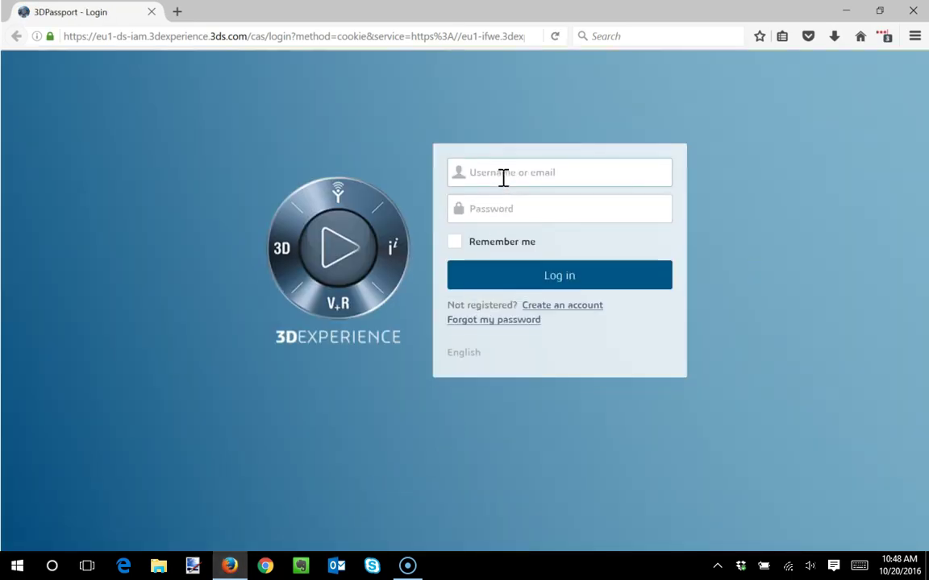
key(Tab)
text(***********)
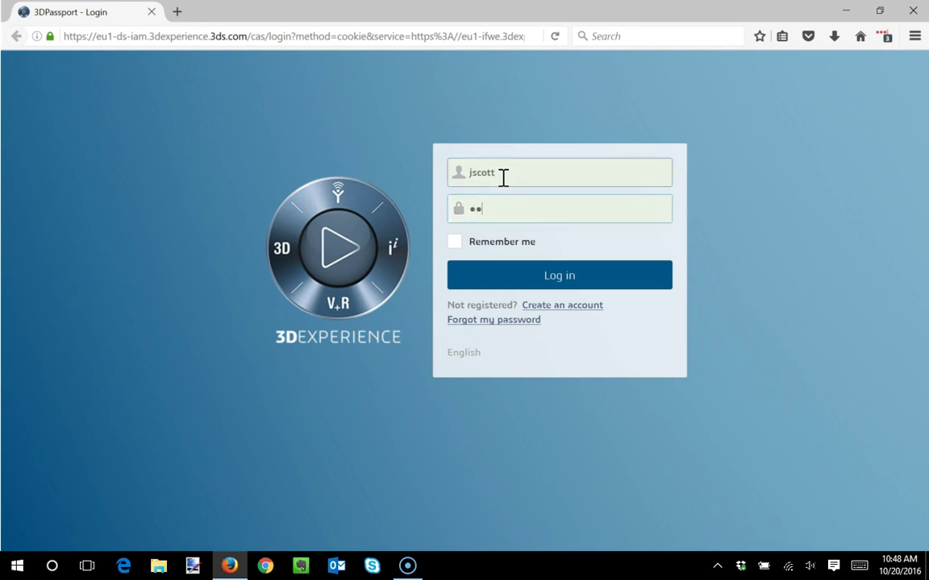
key(Return)
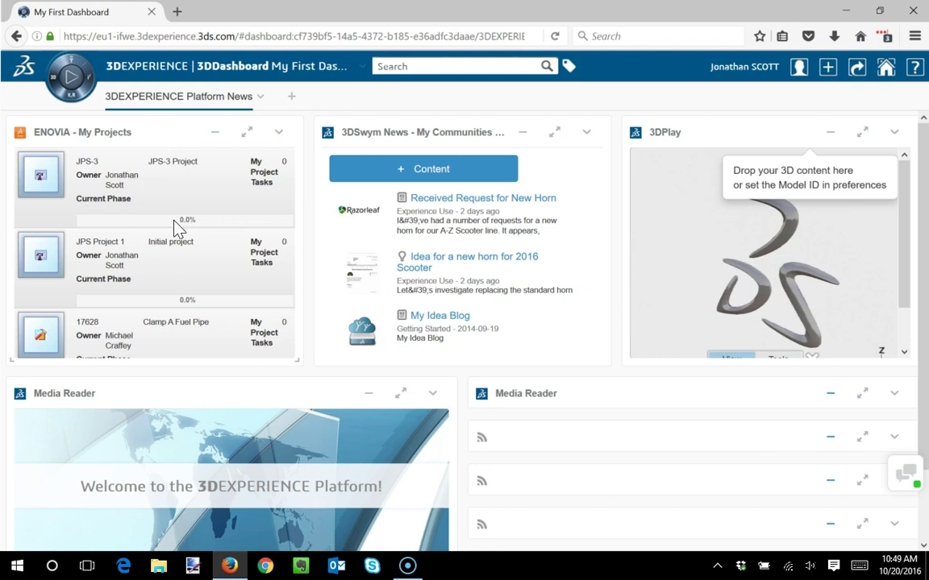
- Launch 3DSwym from the compass, open the Experience Use community blog, and start a new Post
click(71, 66)
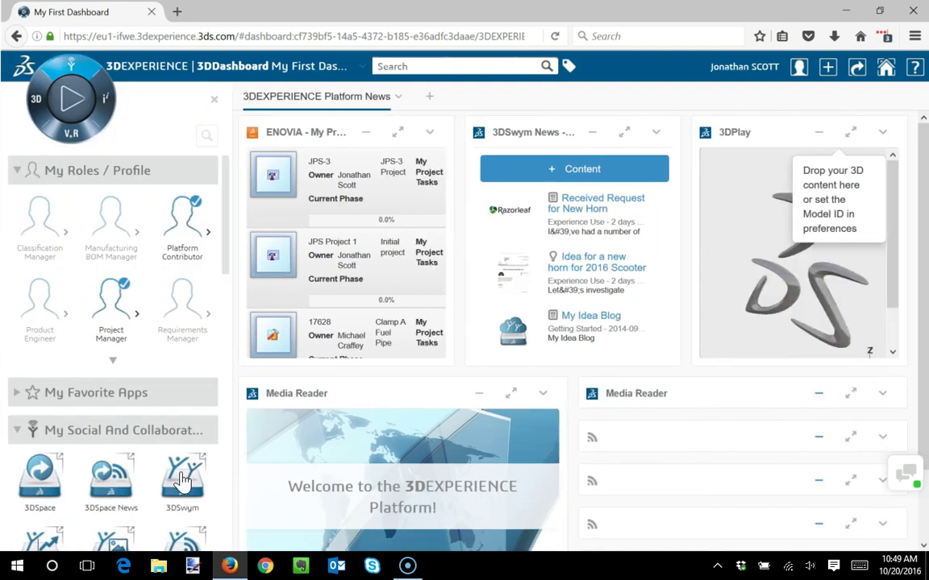
click(180, 482)
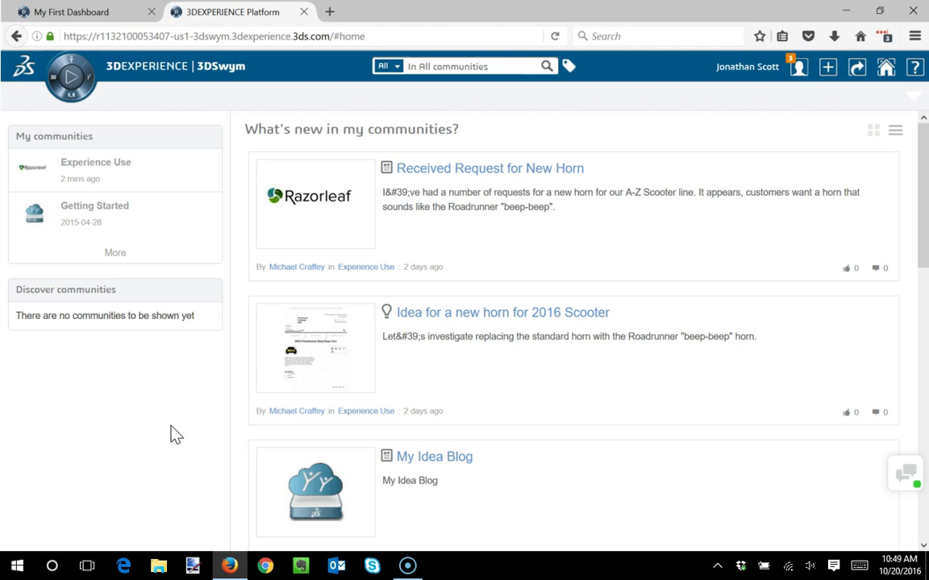
click(85, 177)
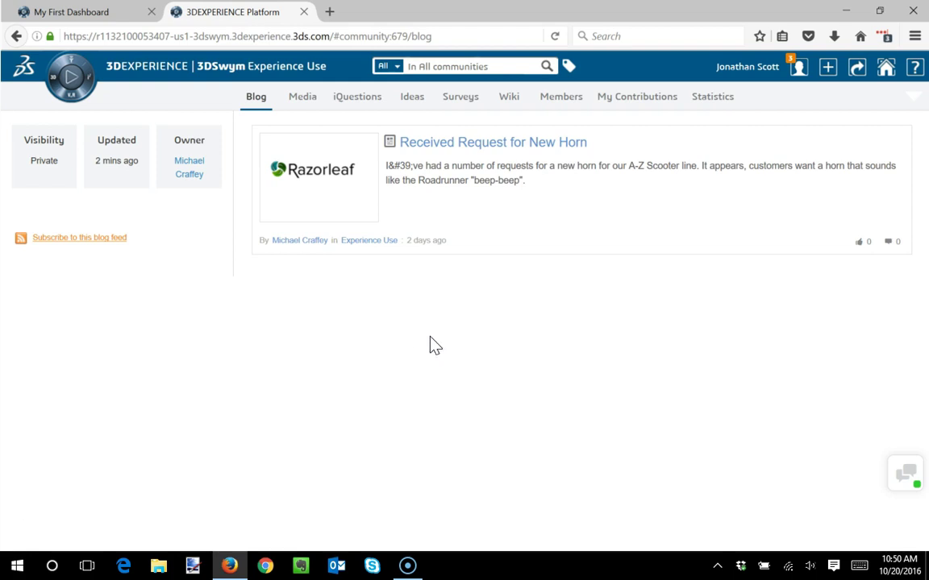
click(824, 69)
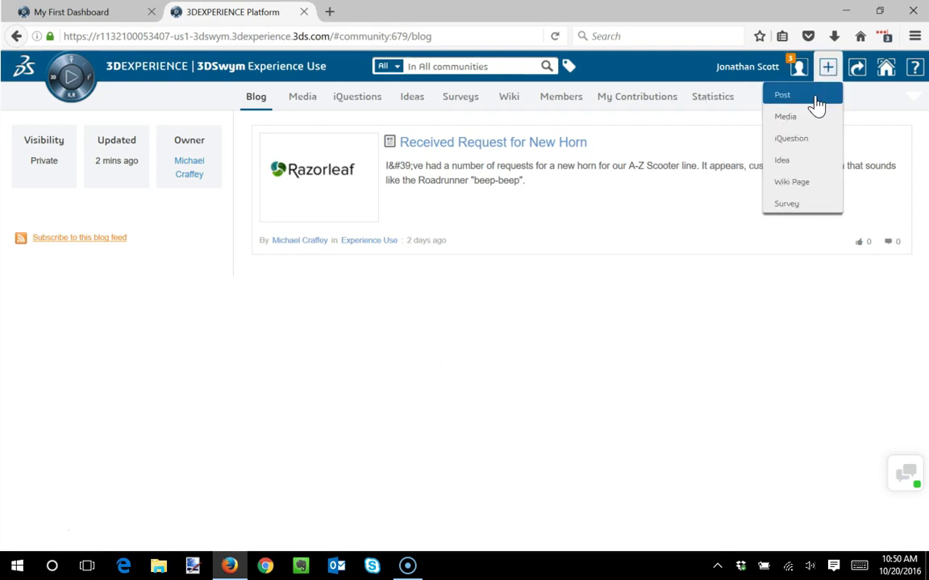
click(815, 95)
- Create the post in Experience Use and title it 'PPAP for PN 253725'
click(551, 251)
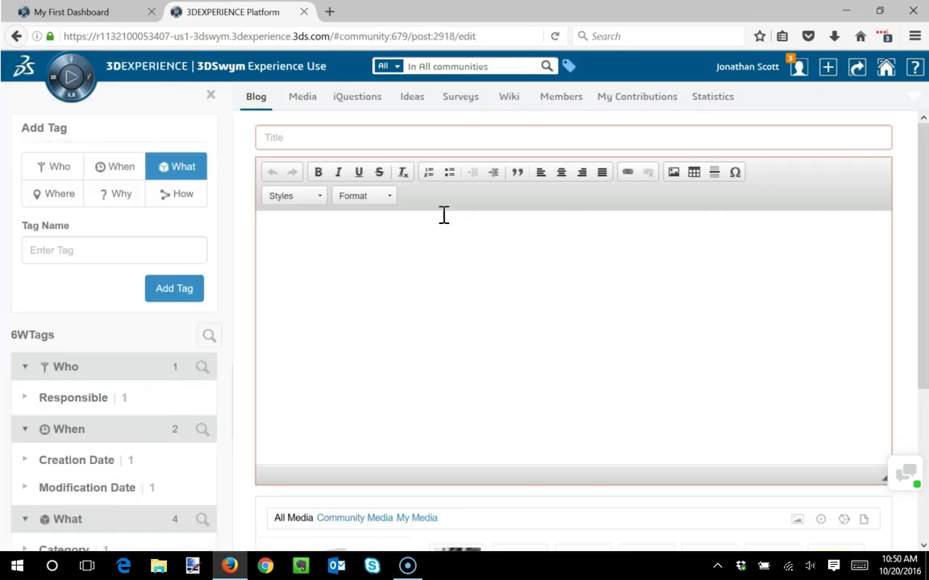
click(328, 141)
text(PPAP for )
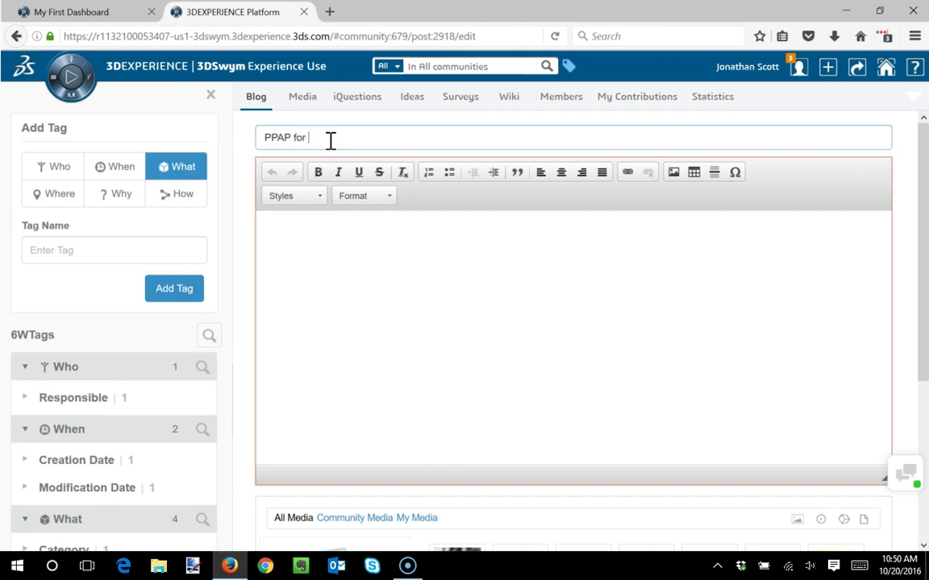
text(PN 253725)
- Write the body on the late-November PPAP delivery, asking for help with the Specification document
click(334, 275)
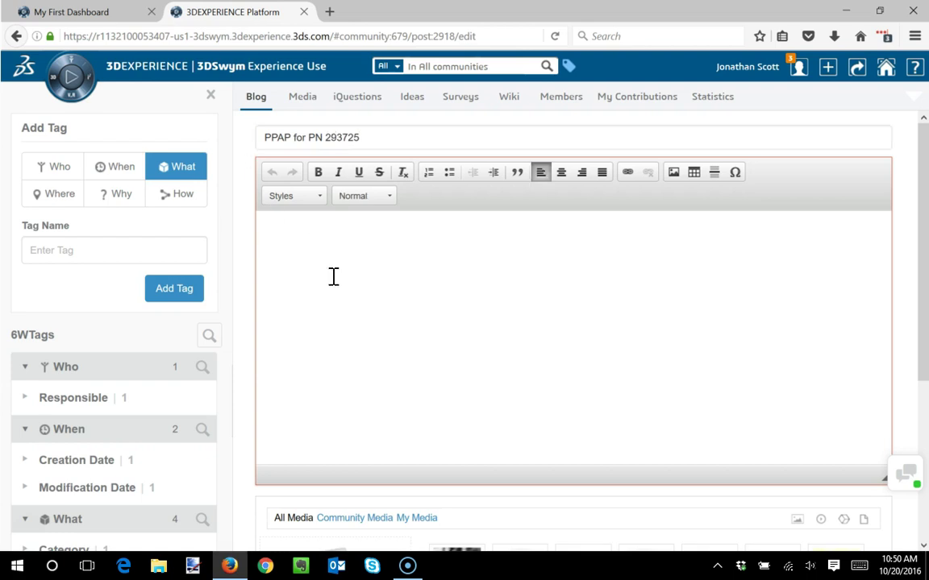
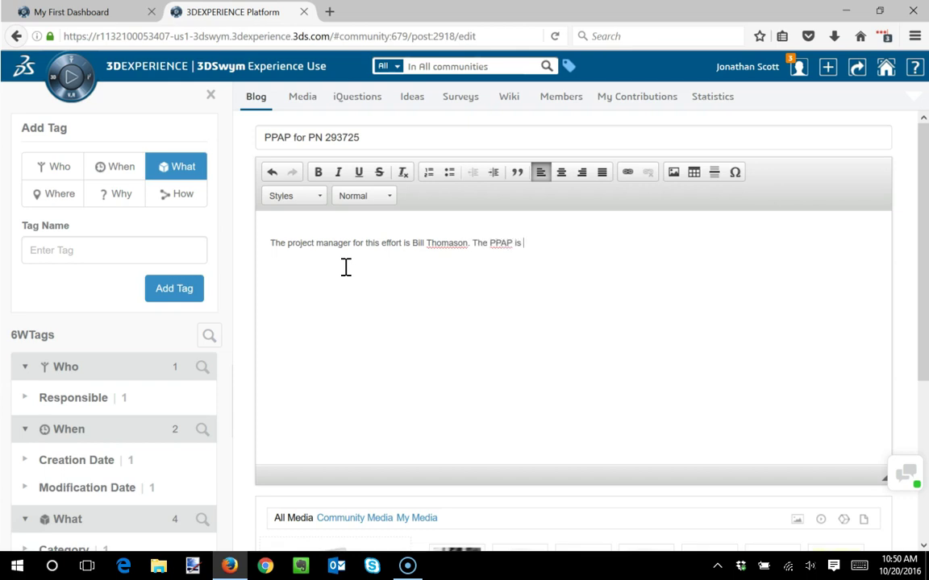
text(set for delivery in late No)
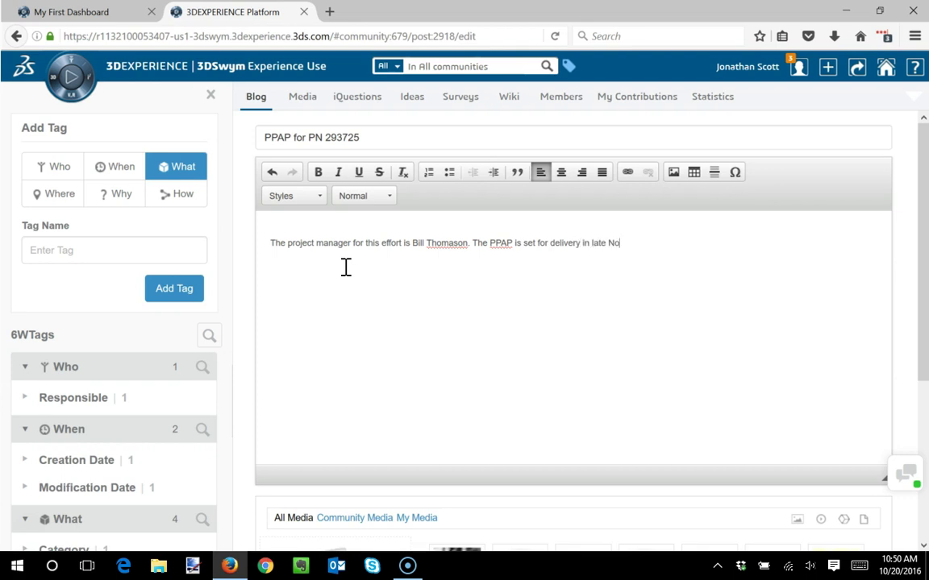
text(vember. The standard set of )
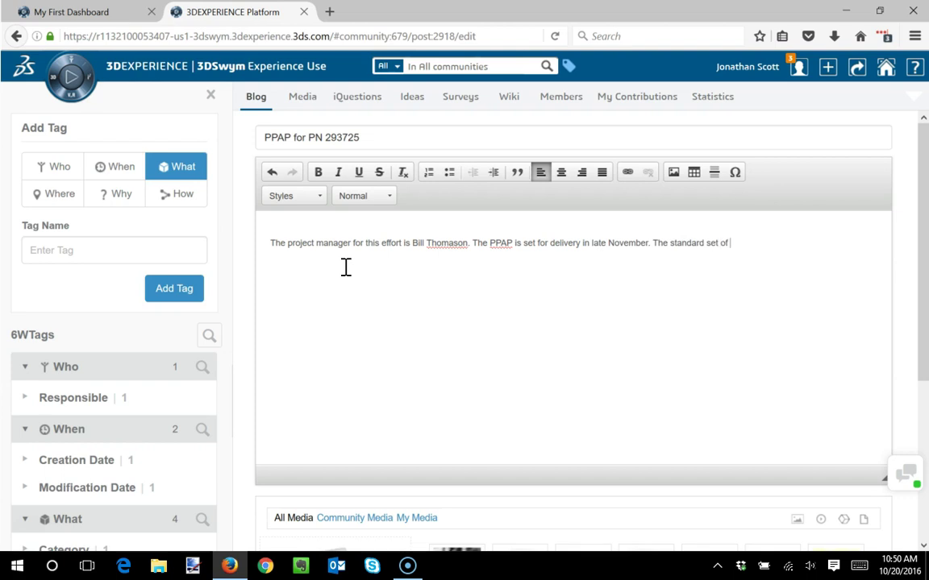
text(PPAP documents are needed for )
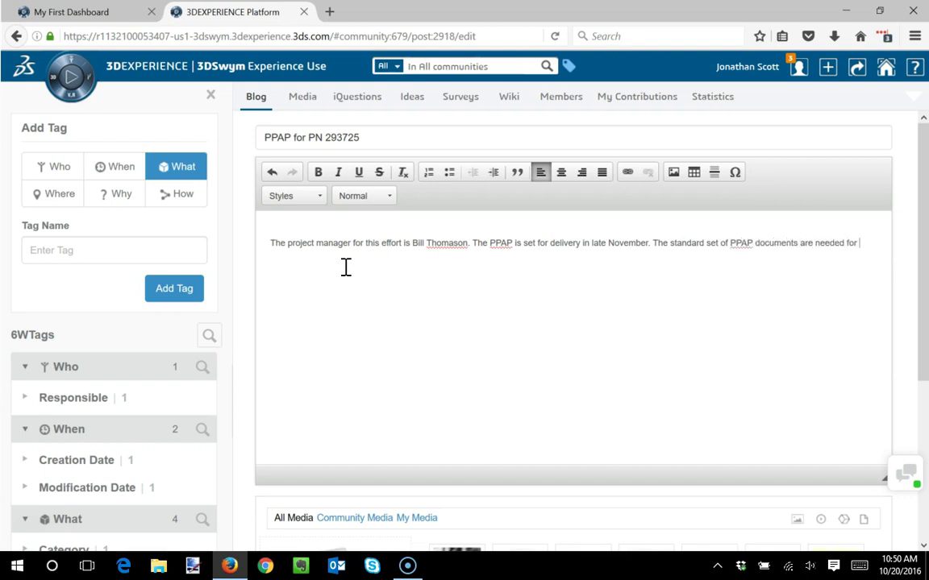
text(the new progrma)
key(BackSpace)
key(BackSpace)
key(BackSpace)
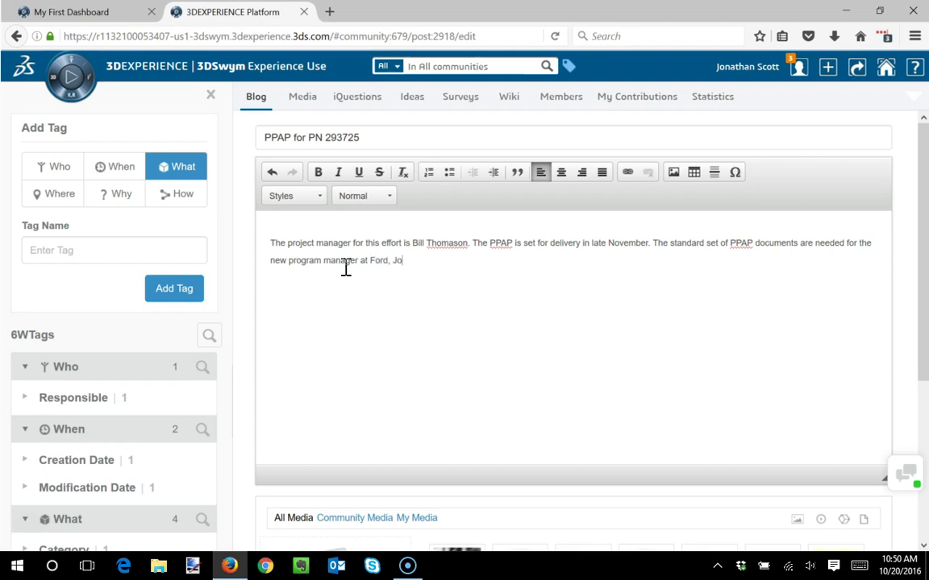
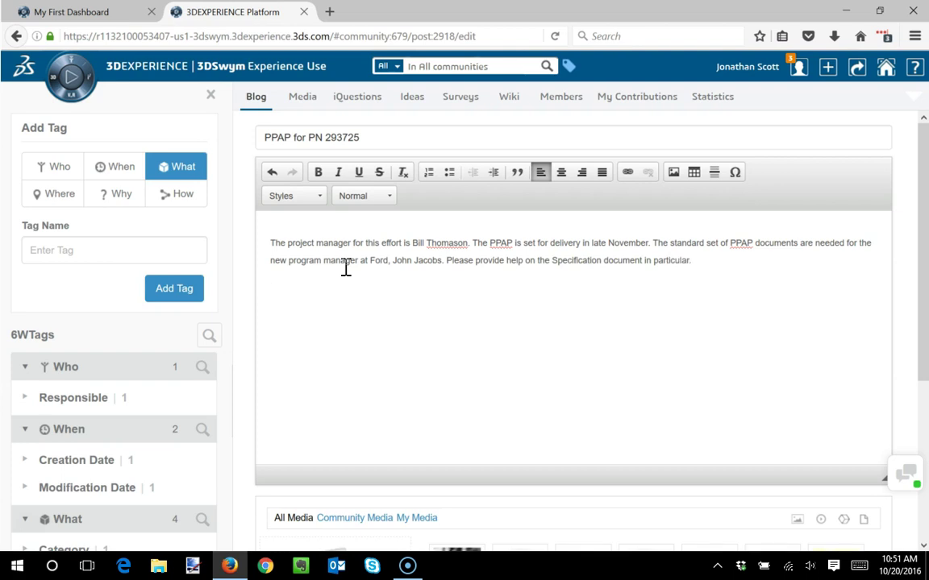
drag(922, 180, 919, 304)
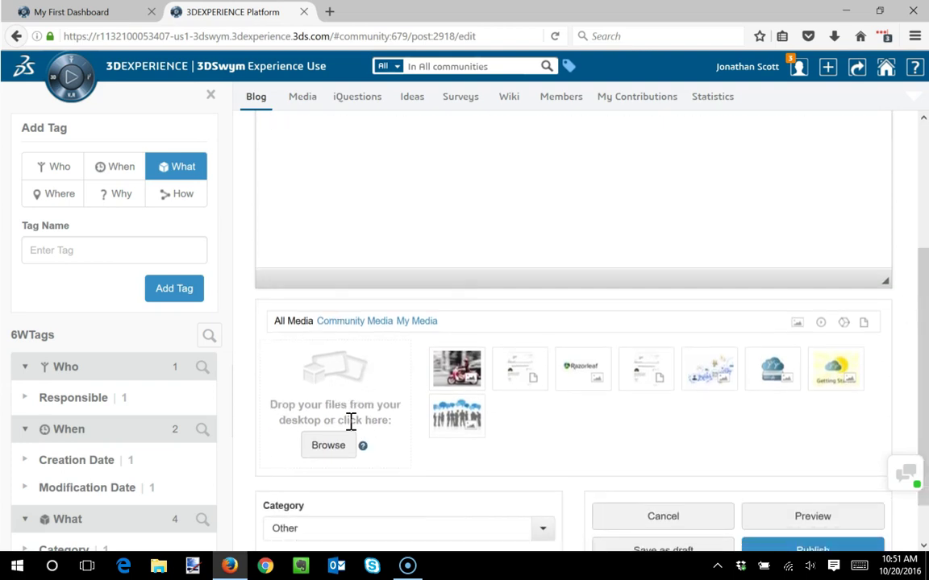
drag(432, 12, 441, 19)
double_click(407, 503)
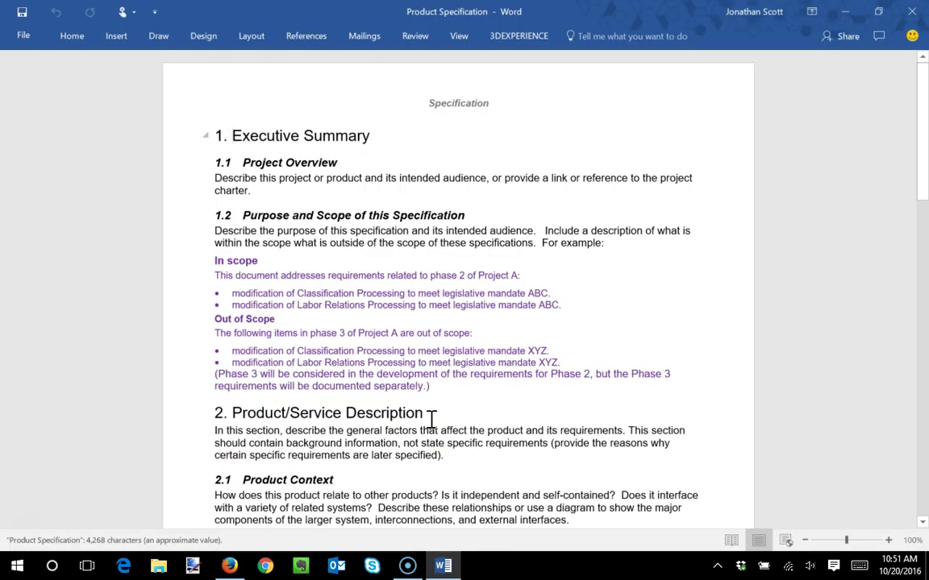
click(912, 11)
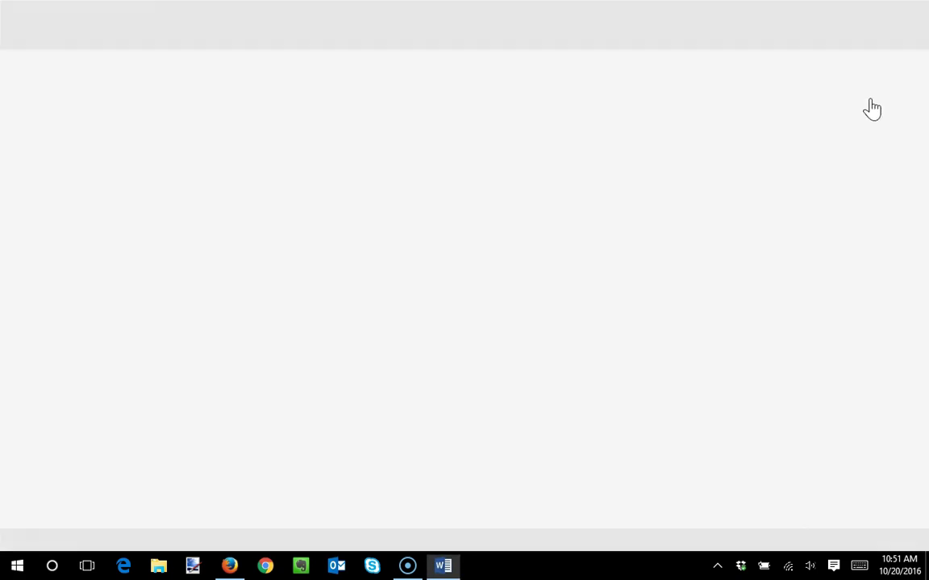
- Attach Product Specification and Widget M from the desktop to the post
drag(411, 499, 356, 409)
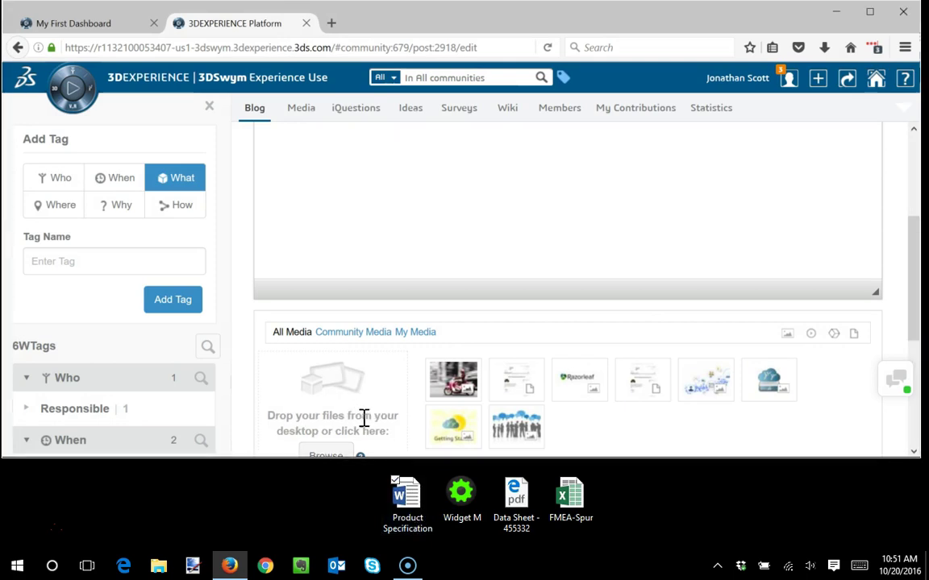
drag(462, 493, 354, 439)
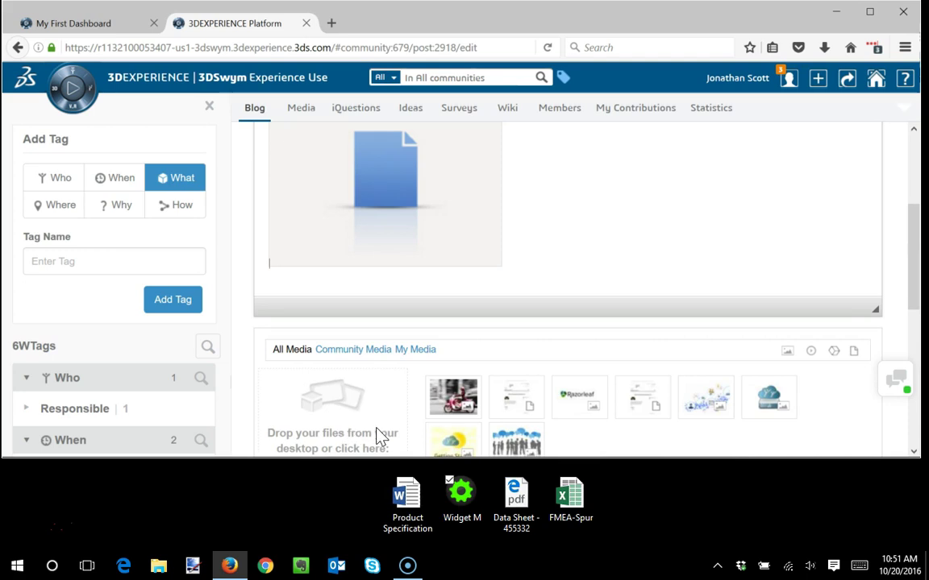
drag(913, 234, 911, 387)
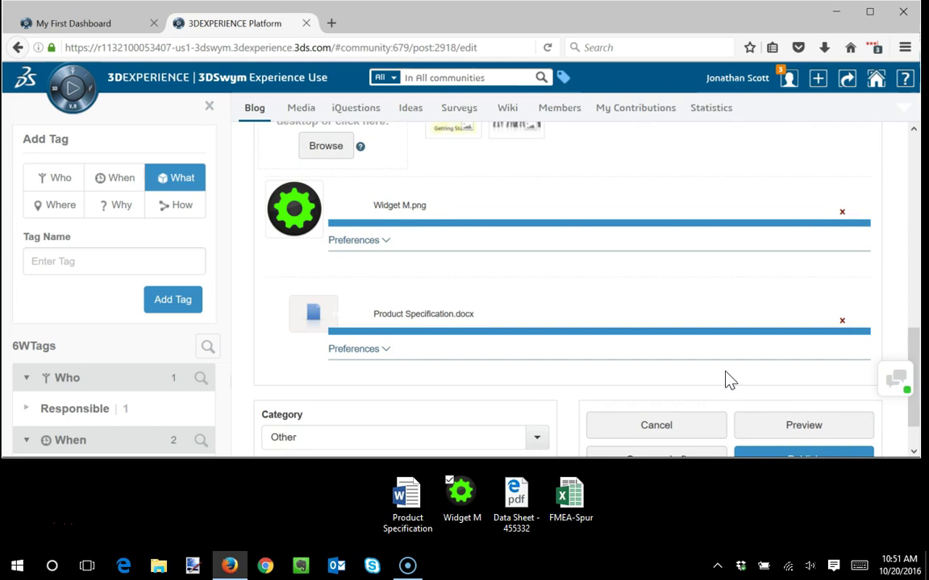
- Describe Widget M as 'Image of the part' and authorize downloading its original file
click(364, 241)
click(404, 274)
click(387, 324)
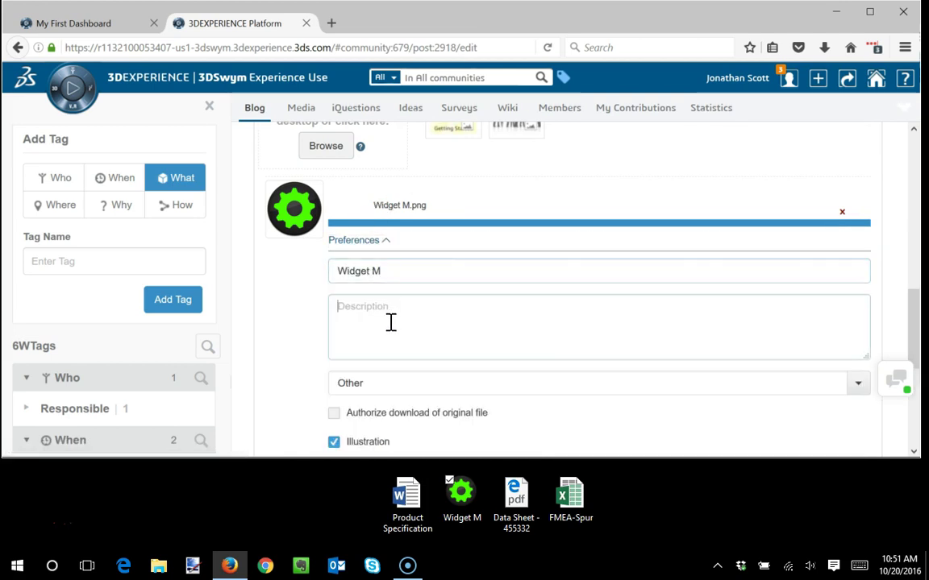
text(Image of the part)
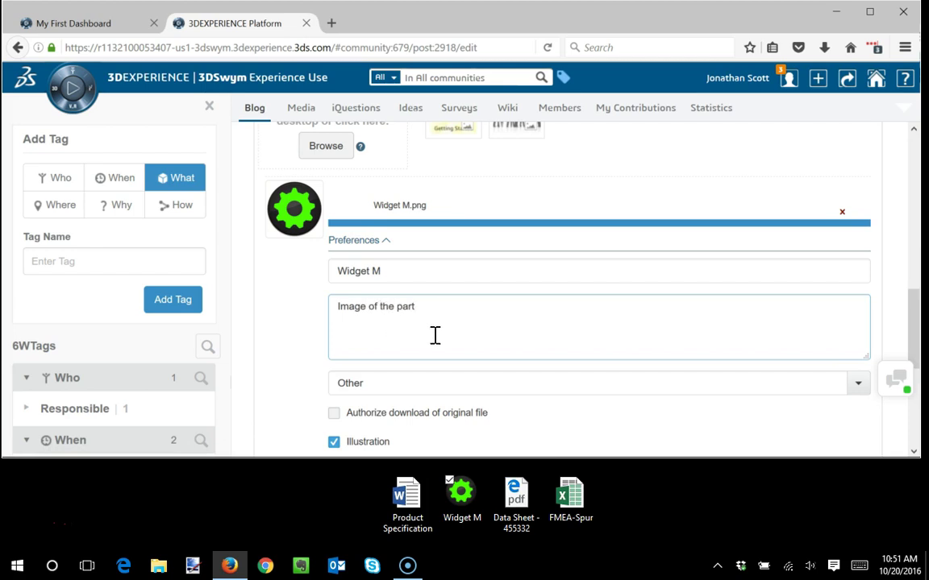
click(342, 414)
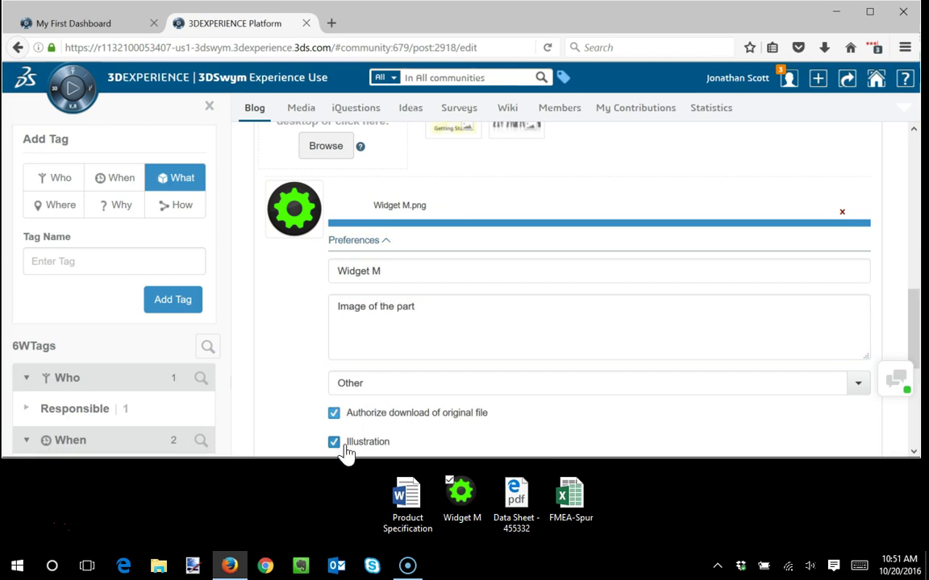
scroll(420, 336, down, 2)
- Save Widget M details, then describe Product Specification as 'Full definition of...' with Illustration unchecked
click(348, 342)
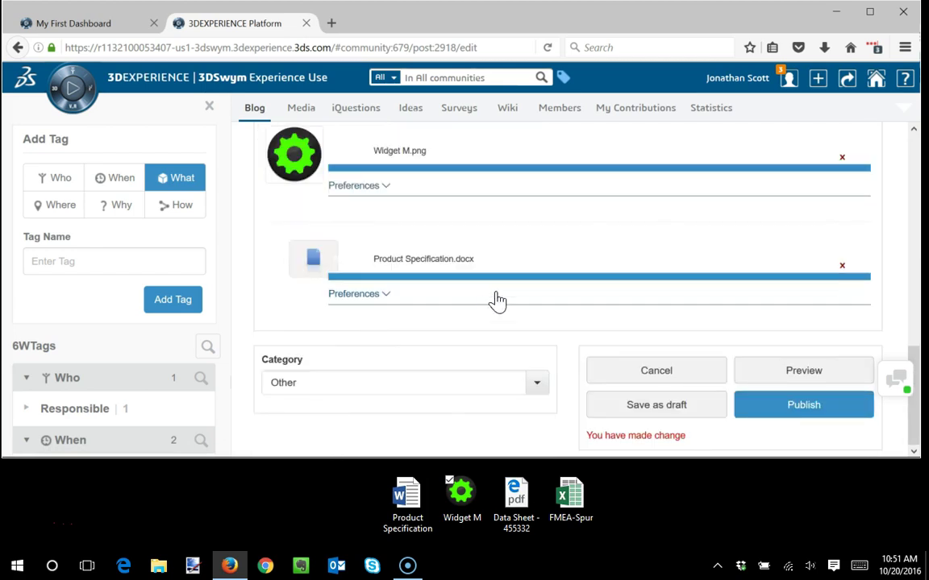
click(355, 294)
click(377, 360)
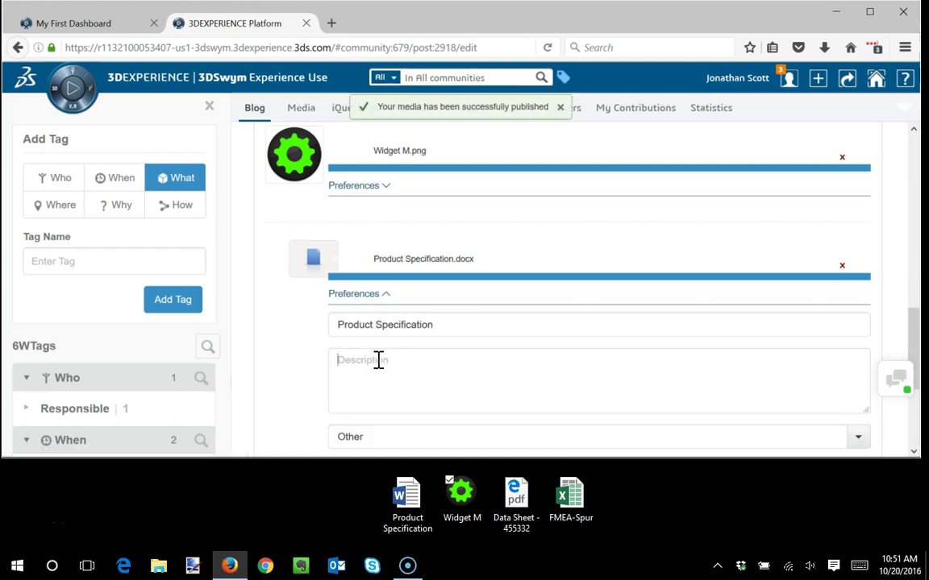
text(Full defi)
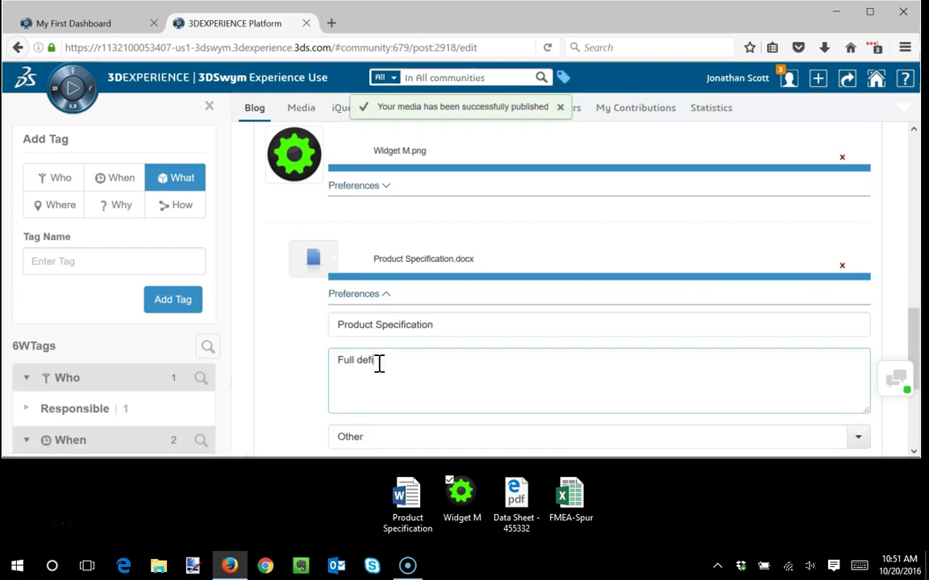
text(nition of the part)
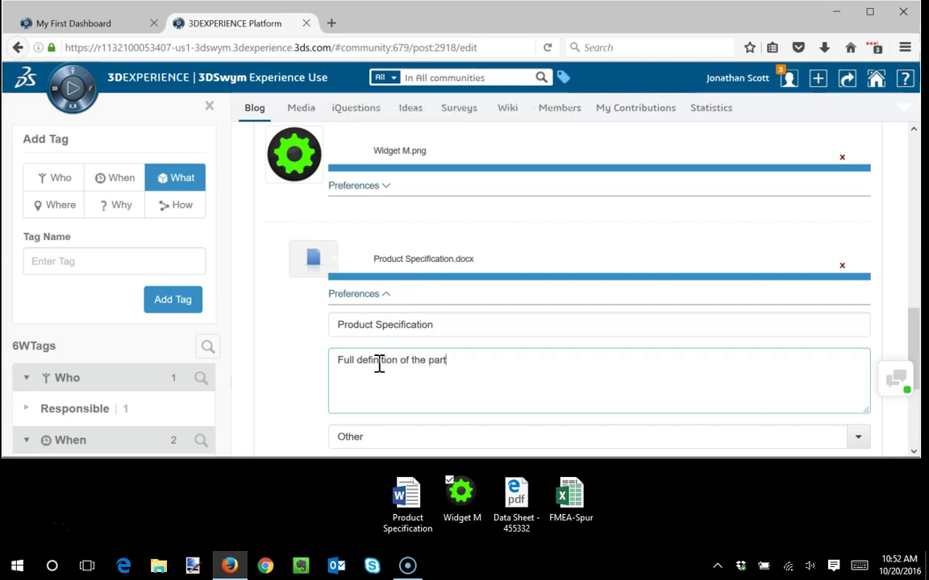
scroll(379, 364, down, 1)
click(373, 427)
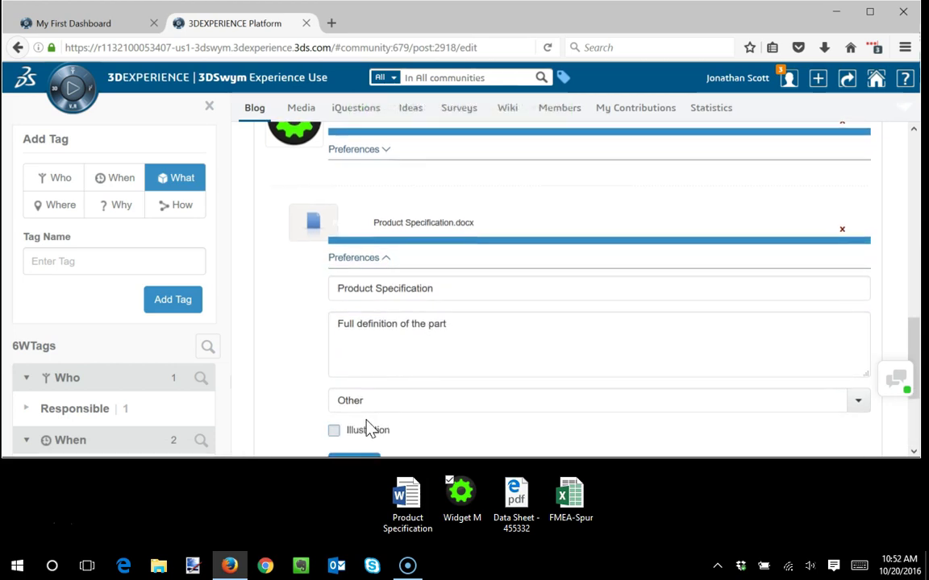
scroll(361, 399, down, 3)
click(354, 300)
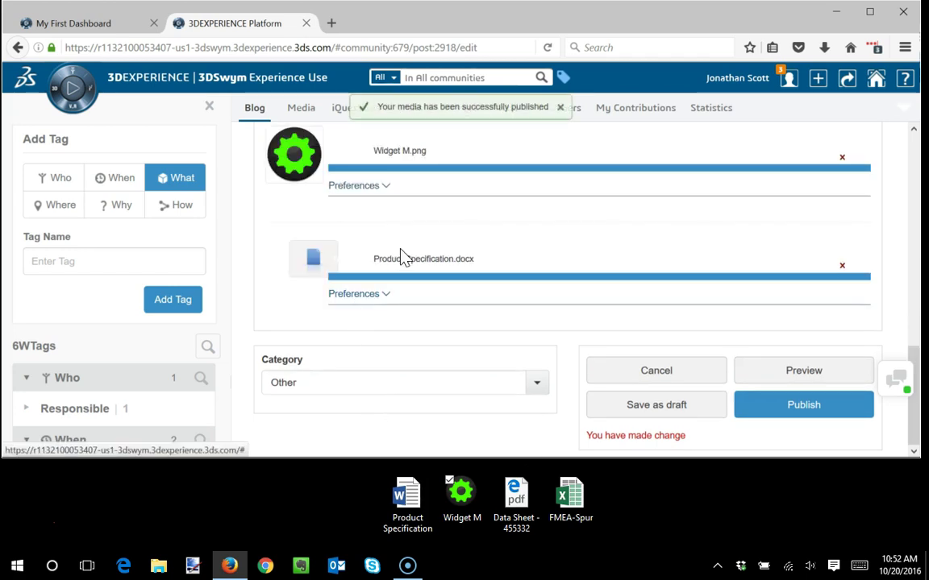
- Shrink the document image and the gear image to small thumbnails
scroll(400, 256, up, 10)
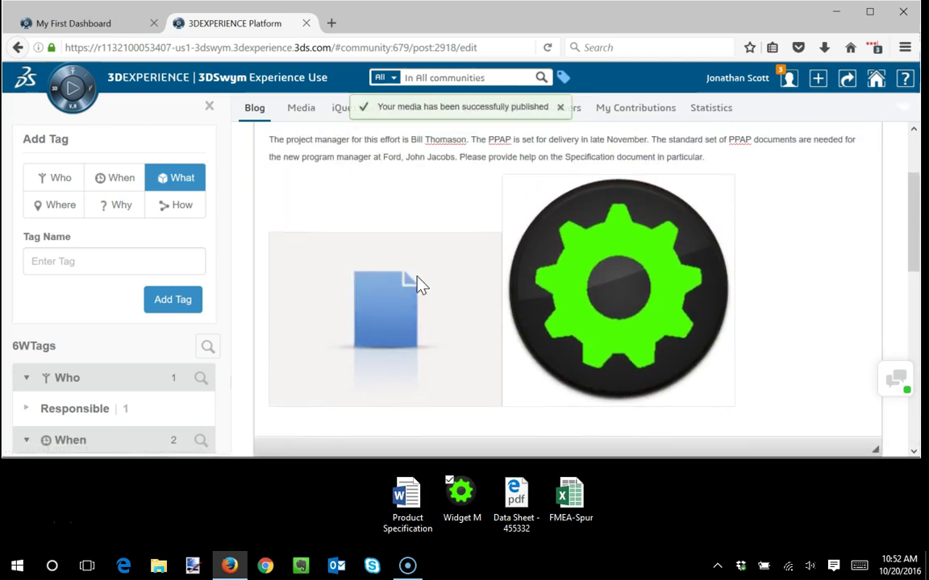
scroll(418, 284, up, 1)
click(448, 304)
drag(501, 253, 265, 398)
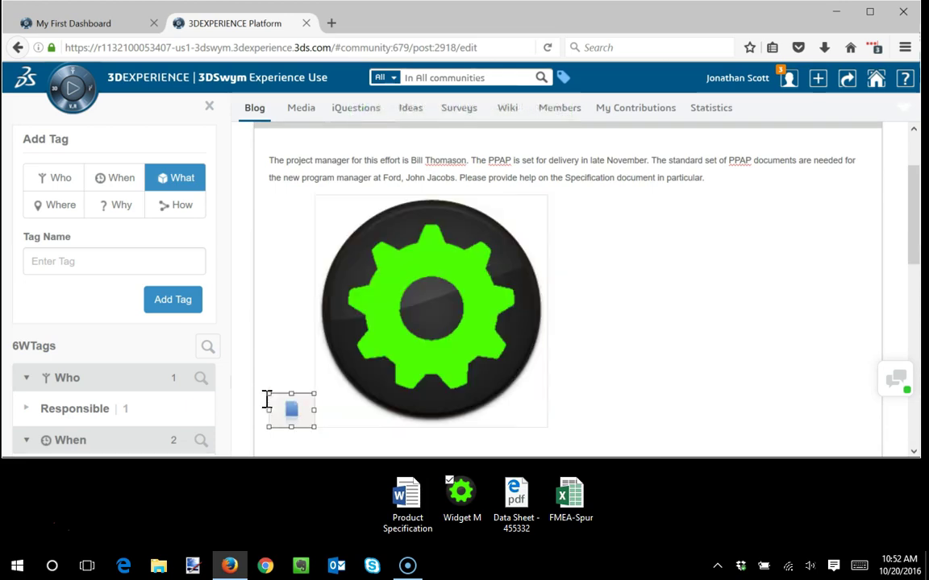
drag(545, 195, 348, 405)
- Publish the PPAP for PN 293725 post
scroll(636, 262, up, 2)
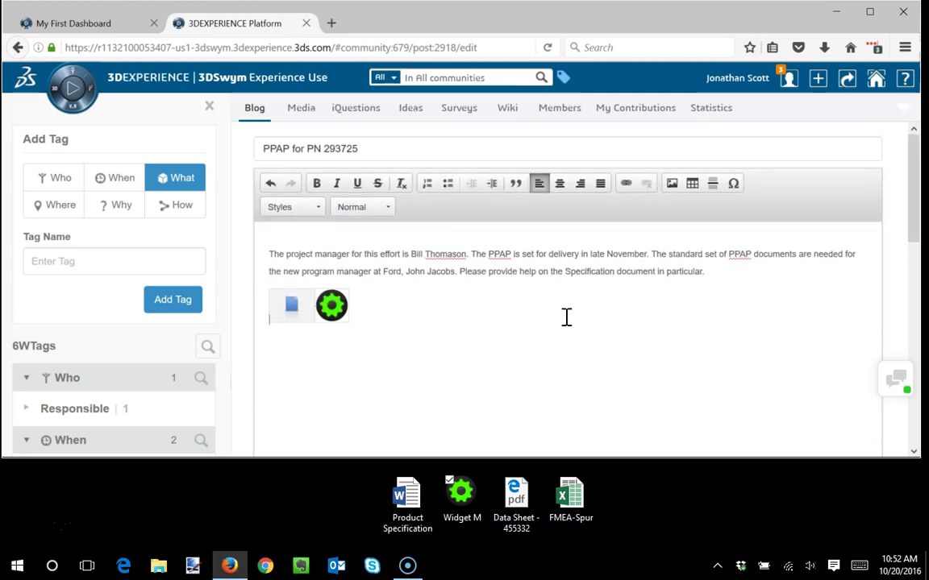
drag(912, 186, 917, 411)
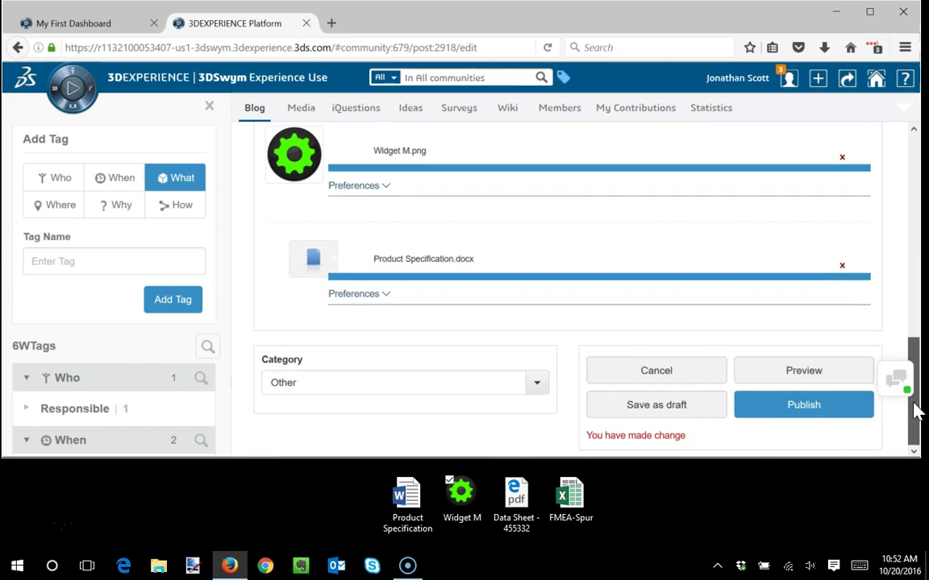
click(814, 404)
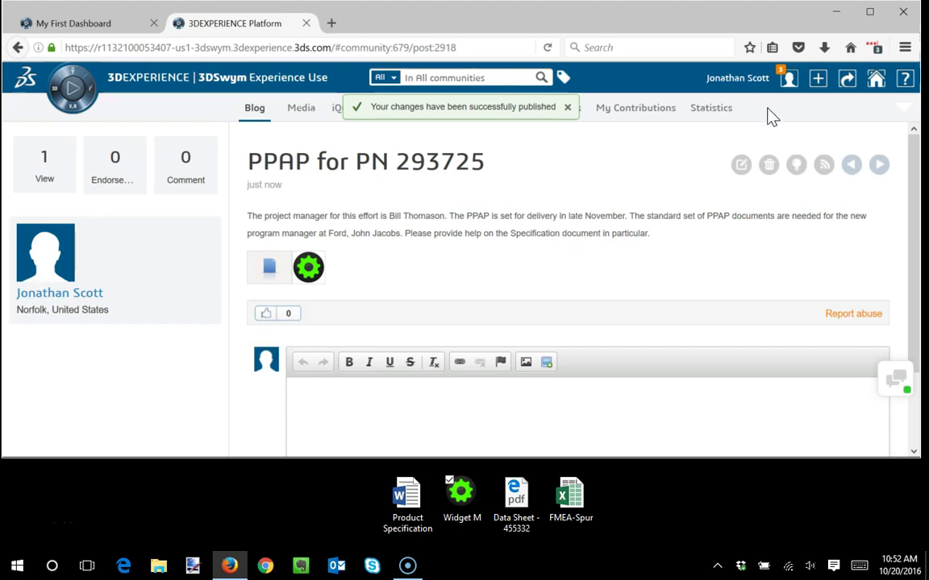
click(788, 79)
- Leave 3DSwym through account preferences, then close and reopen Firefox
click(738, 195)
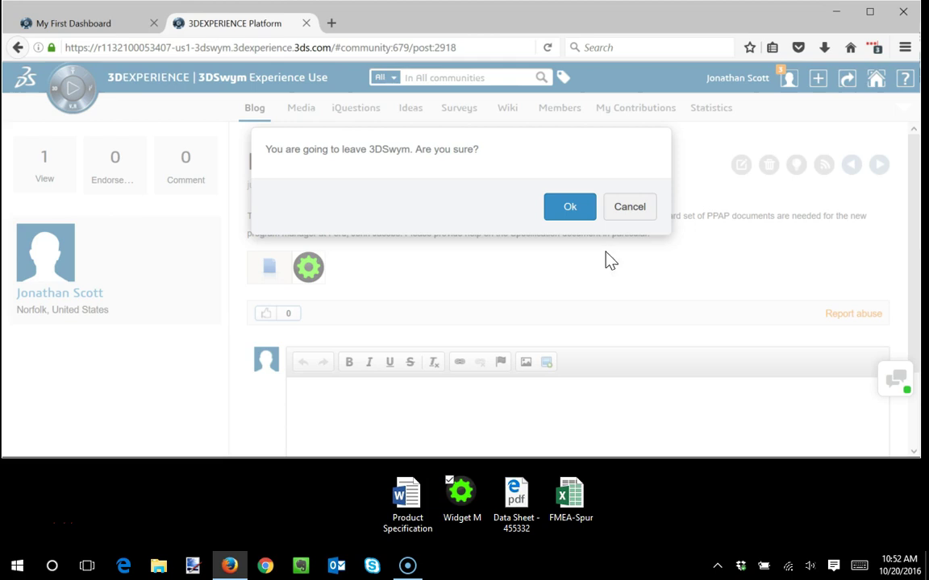
click(574, 211)
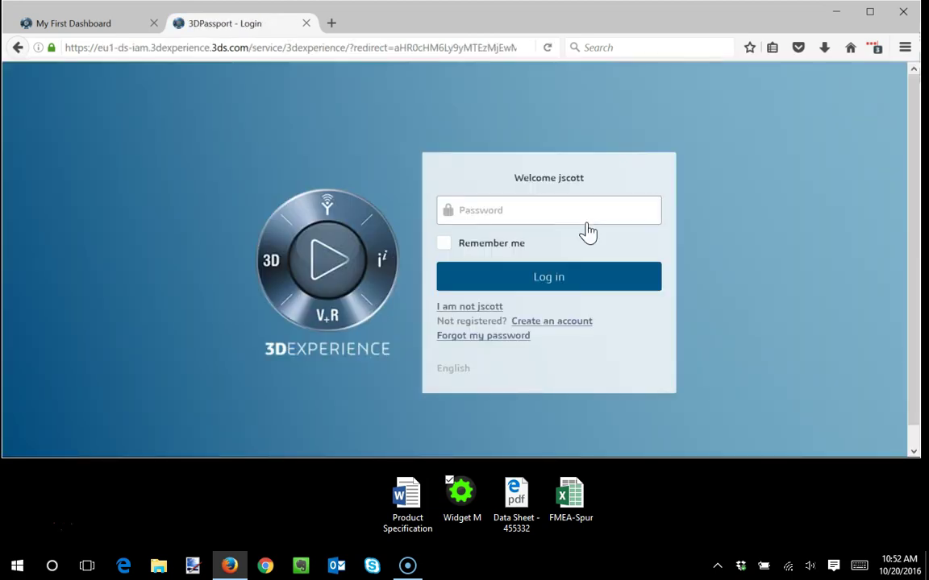
click(903, 12)
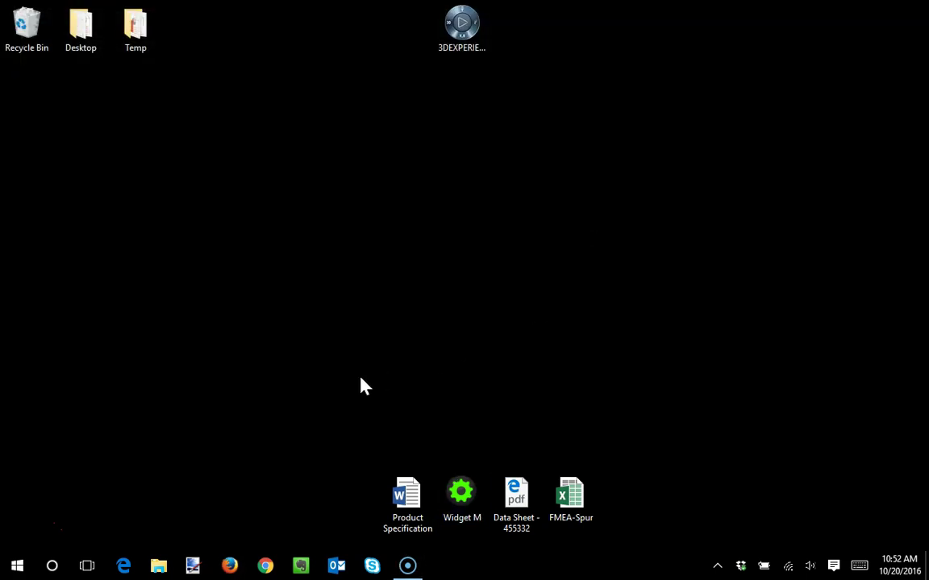
click(230, 567)
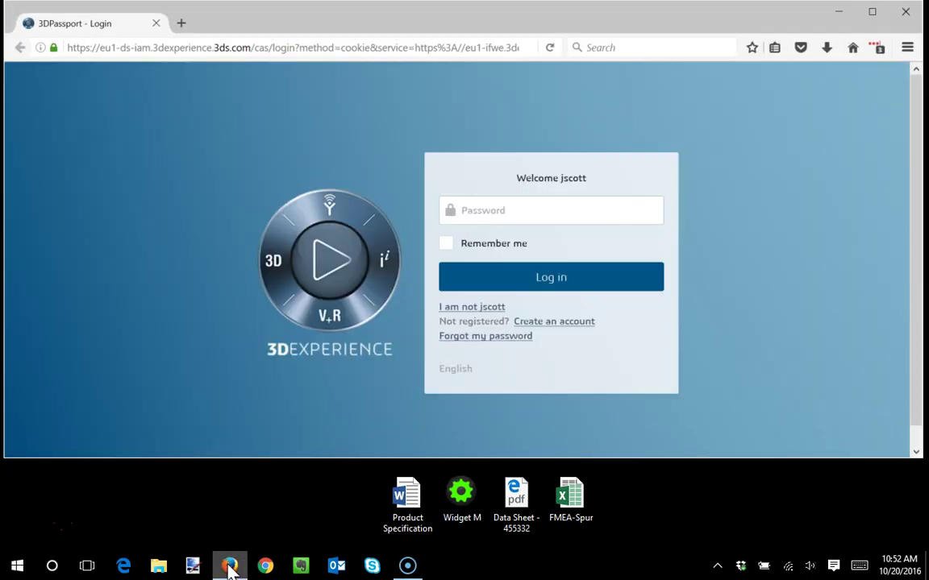
- Sign in as a different user with the suggested username and password, and maximize the browser
click(444, 307)
click(487, 183)
key(Down)
key(Return)
key(Tab)
text(p)
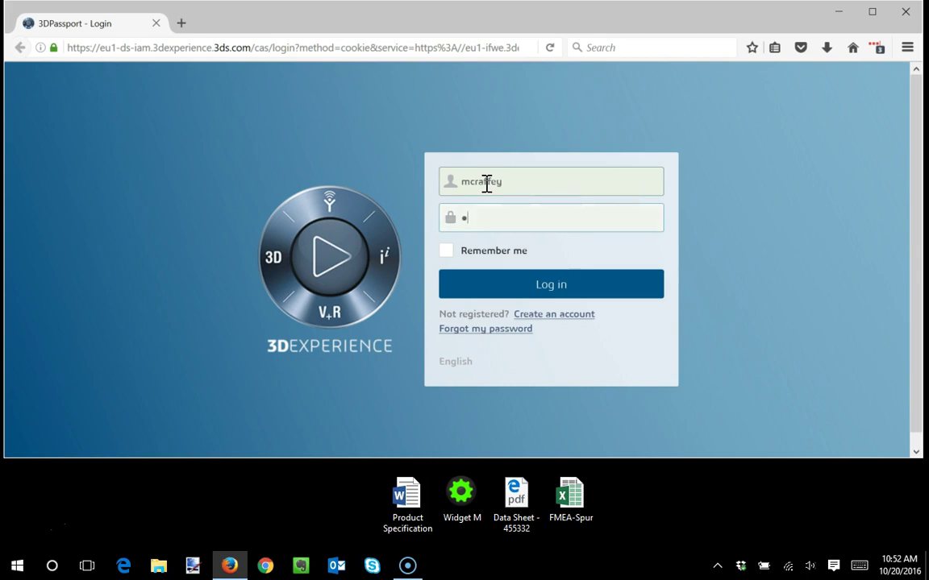
key(Return)
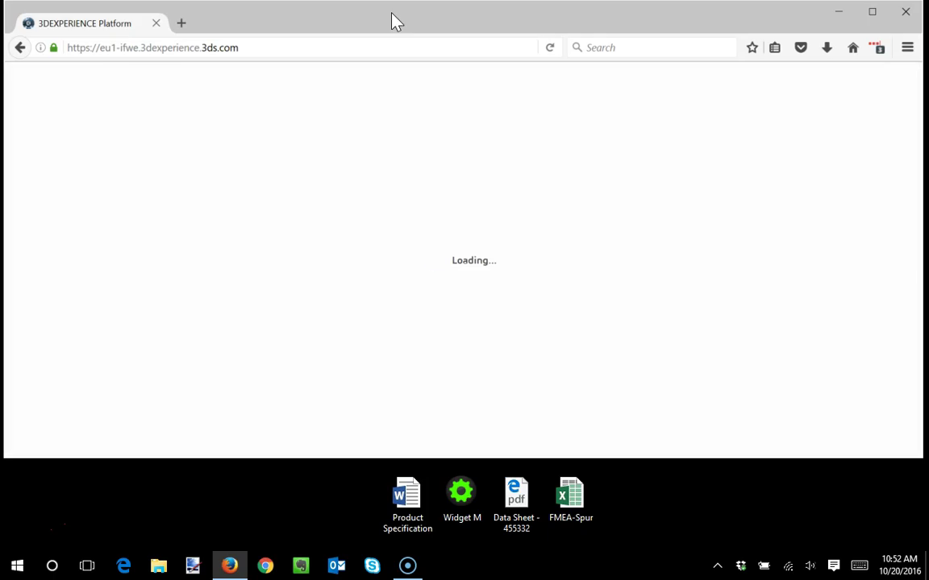
double_click(391, 21)
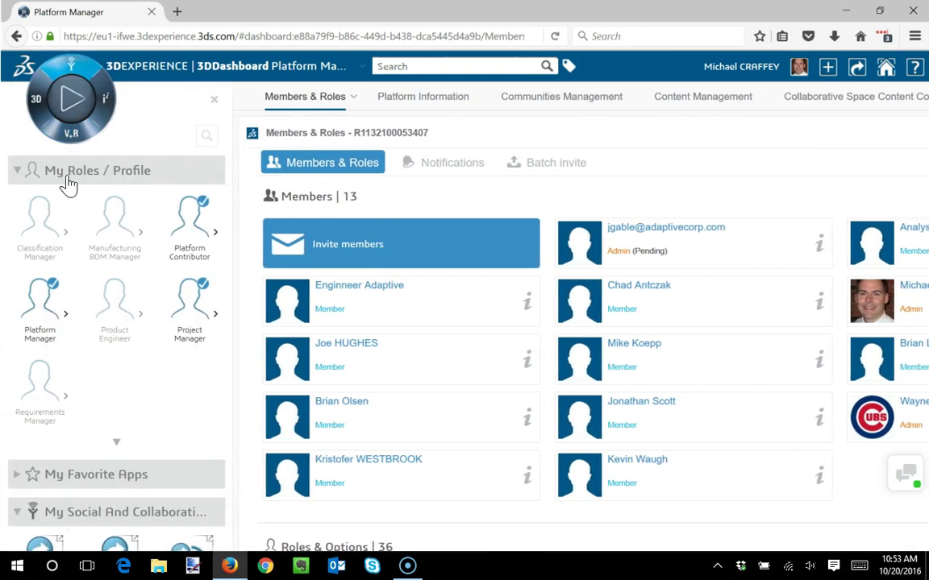
scroll(156, 336, down, 2)
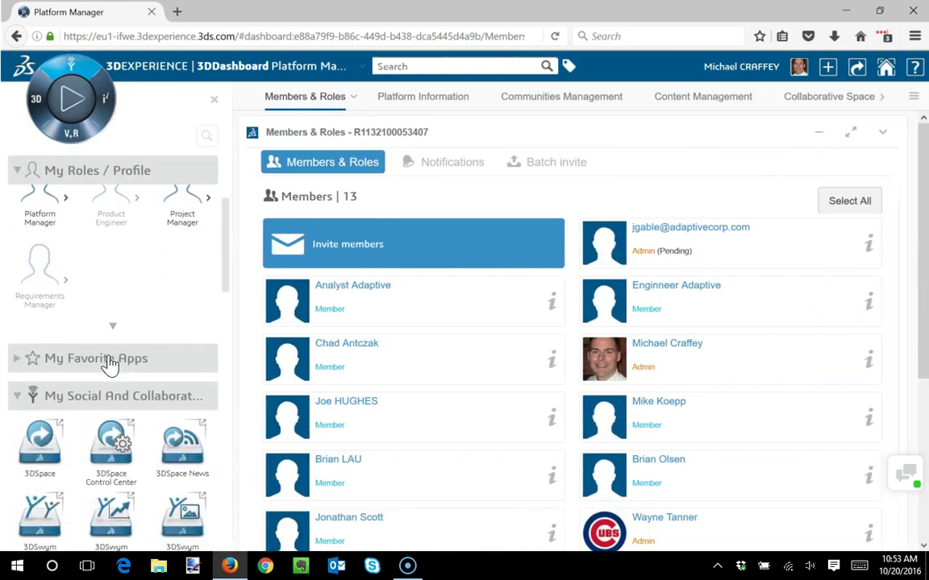
scroll(127, 371, down, 1)
- Open the PPAP for PN 293725 post and open its Product Specification.docx attachment with Microsoft Word
click(47, 487)
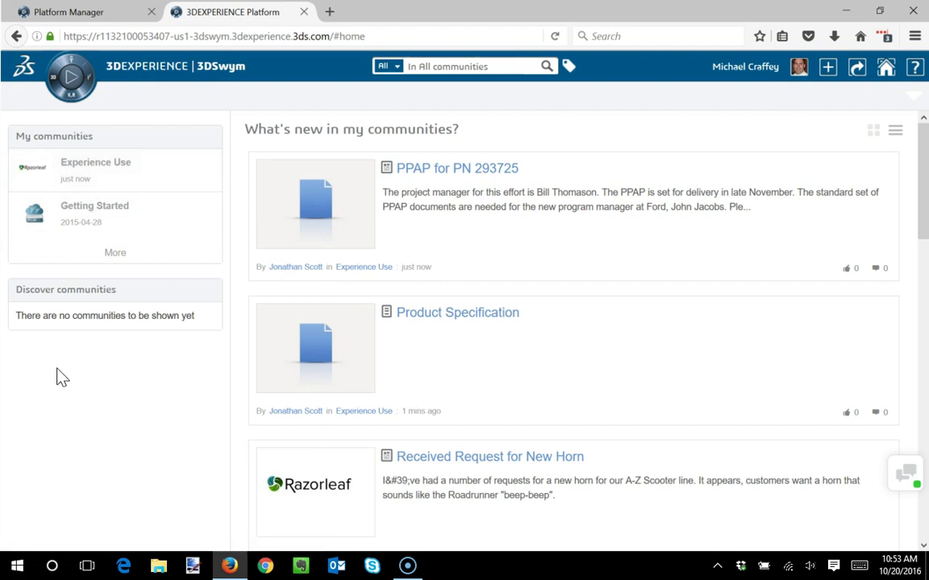
click(448, 173)
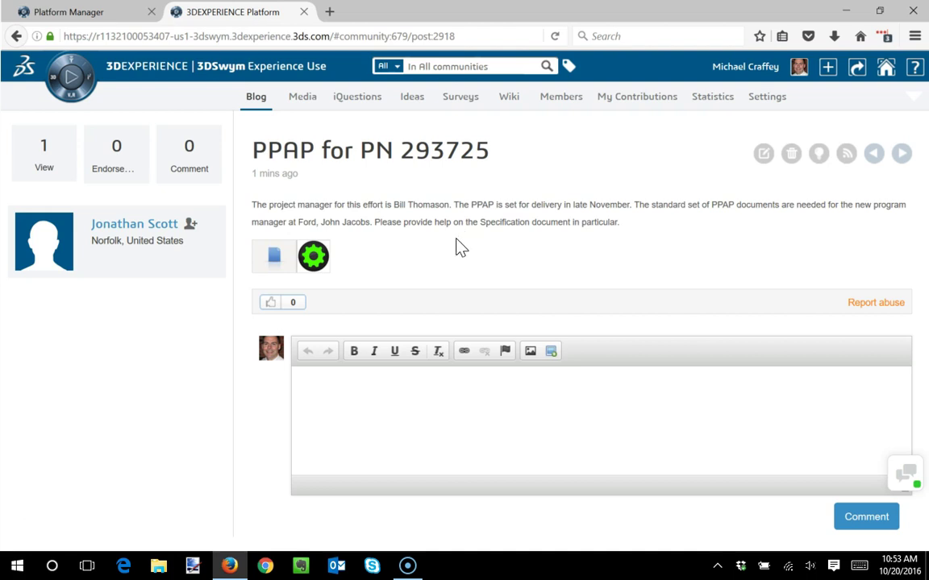
click(274, 258)
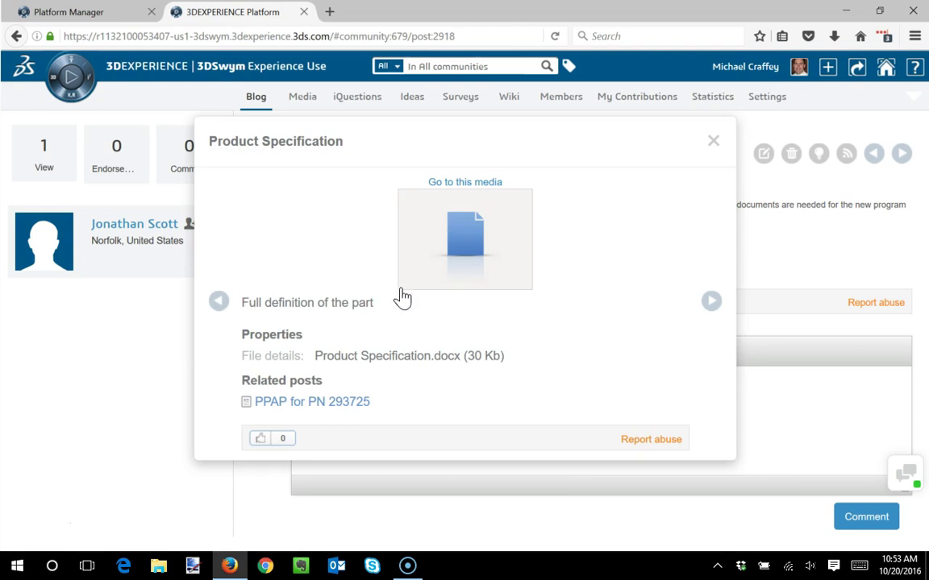
click(458, 246)
click(398, 388)
- Enable editing and turn the Project Overview, 1.2 and Product/Service Description headings red
click(570, 476)
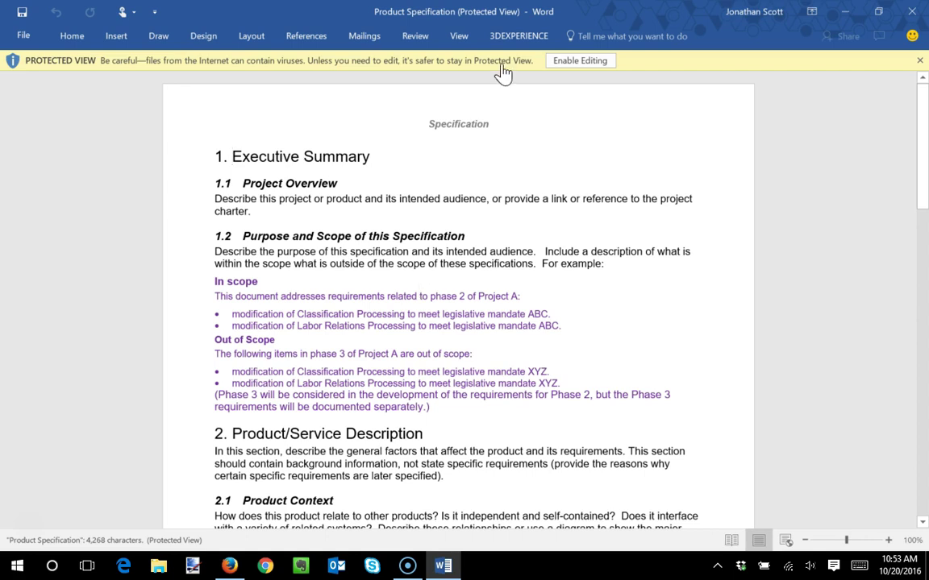
click(568, 60)
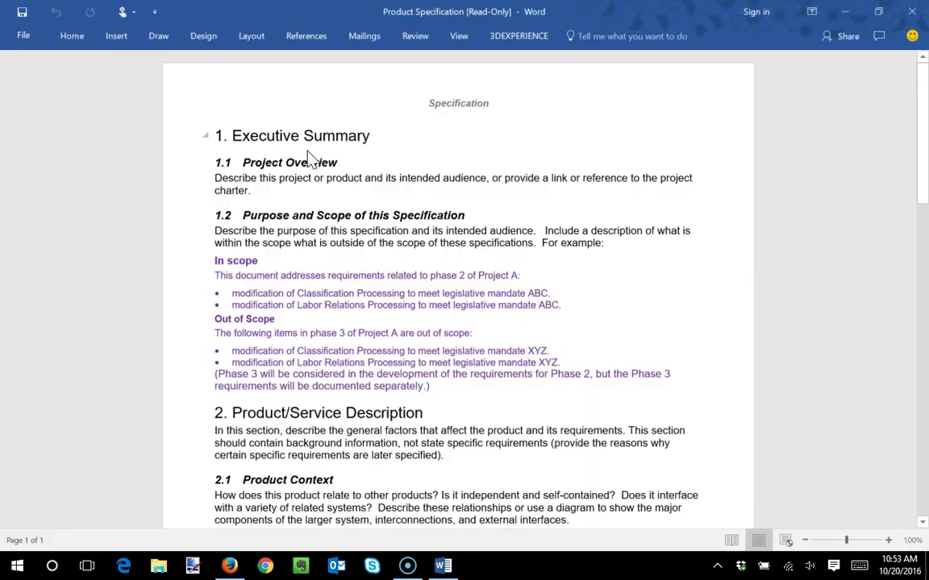
click(187, 171)
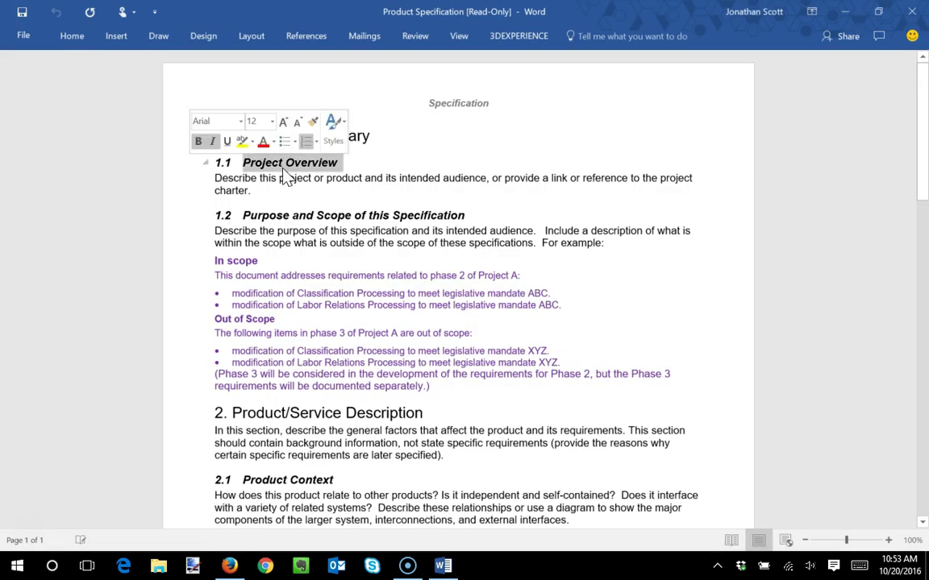
click(259, 138)
click(203, 218)
click(261, 197)
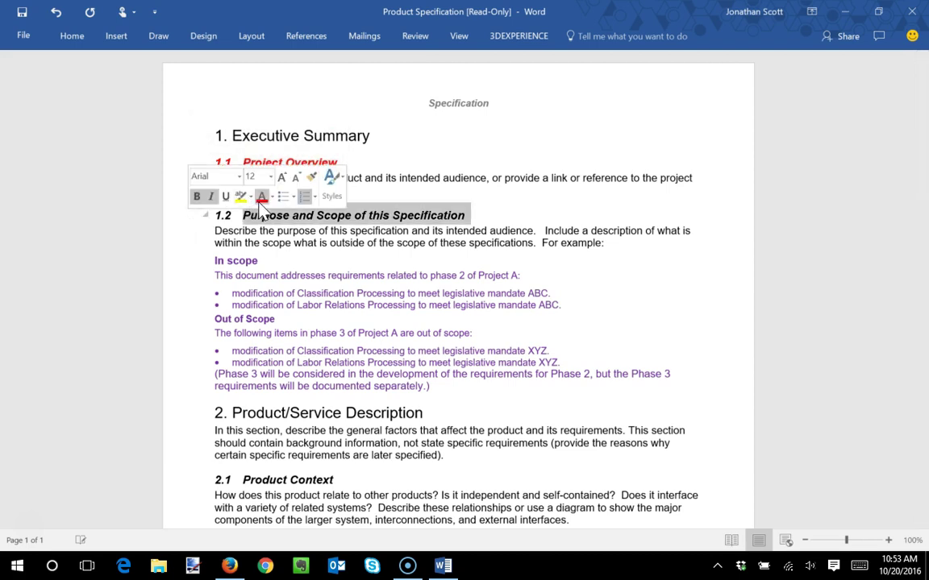
click(204, 414)
click(272, 384)
click(428, 276)
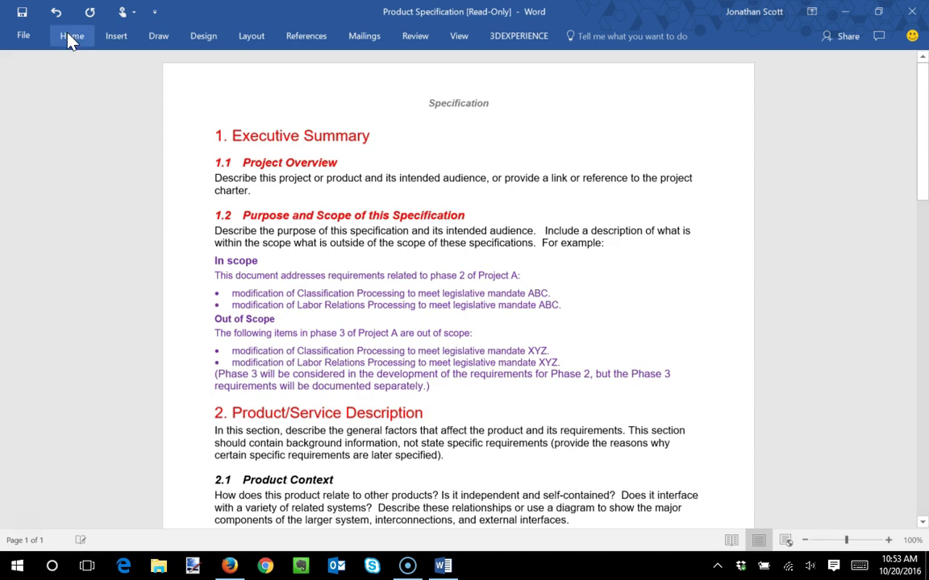
- Save the document to the Desktop as 'Product Specification Rev 1'
click(22, 11)
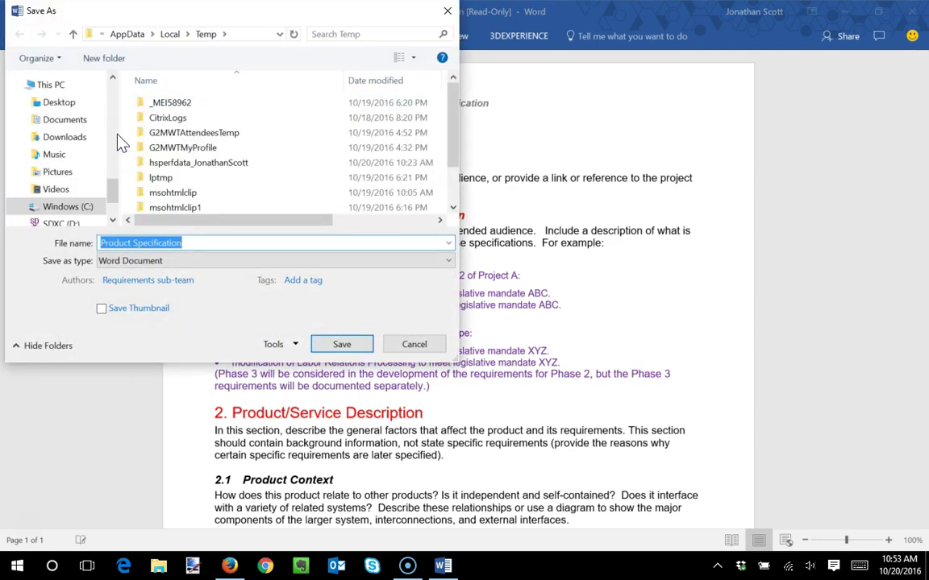
scroll(101, 170, up, 5)
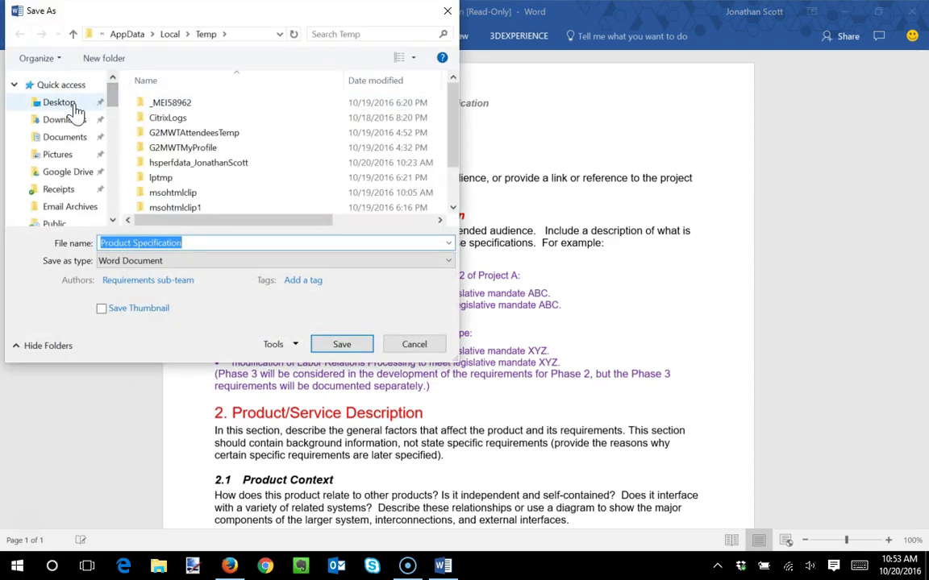
click(73, 107)
click(202, 244)
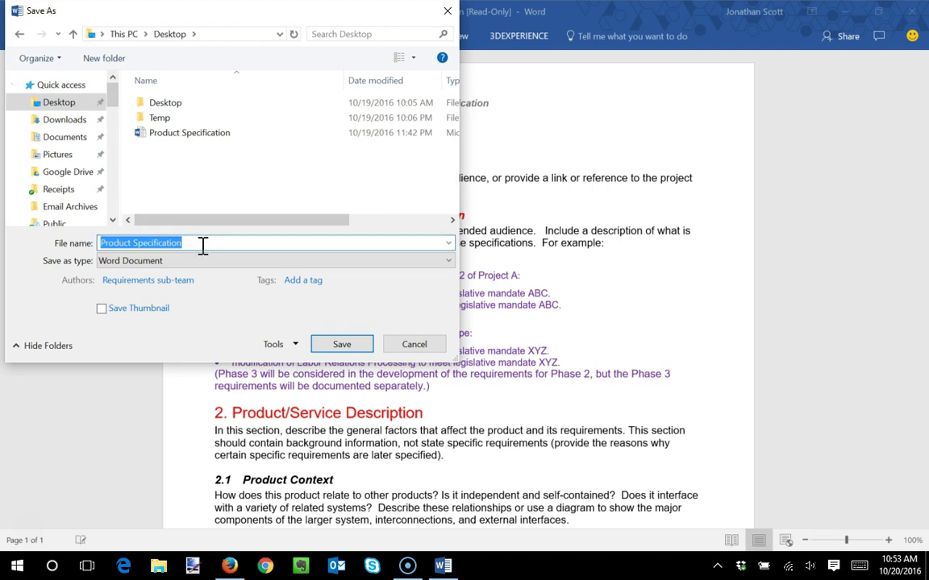
click(202, 245)
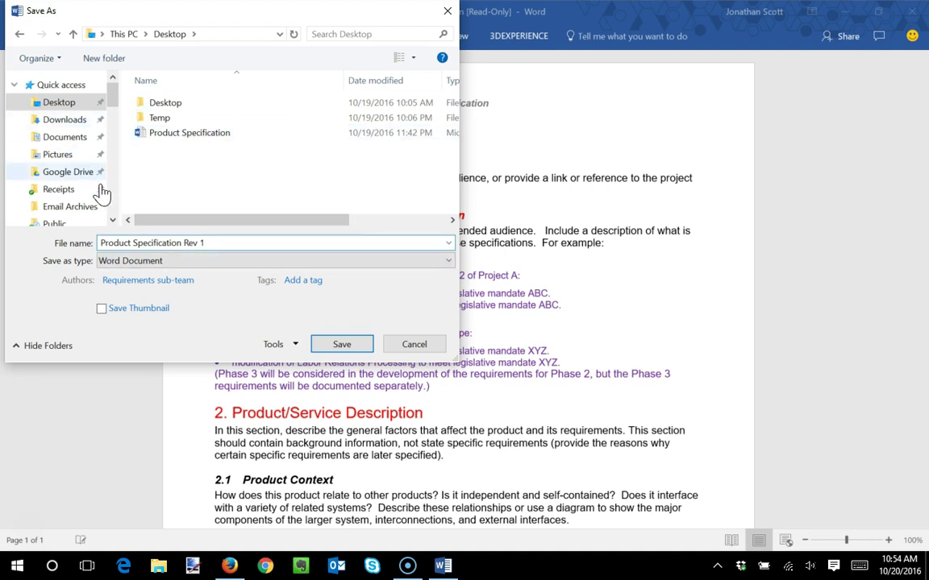
click(313, 344)
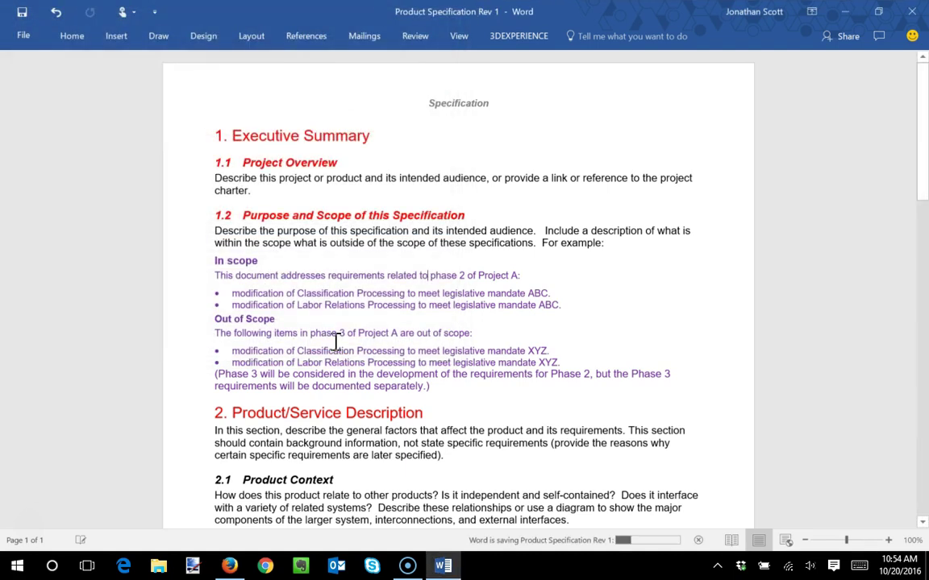
- Close Word and the attachment preview, then bring up the comment's media panel
click(911, 11)
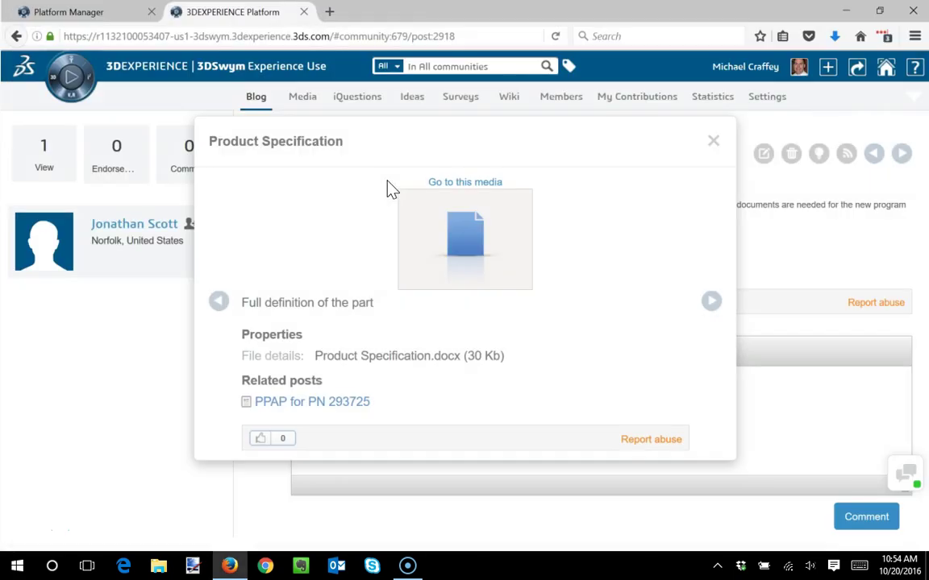
click(714, 143)
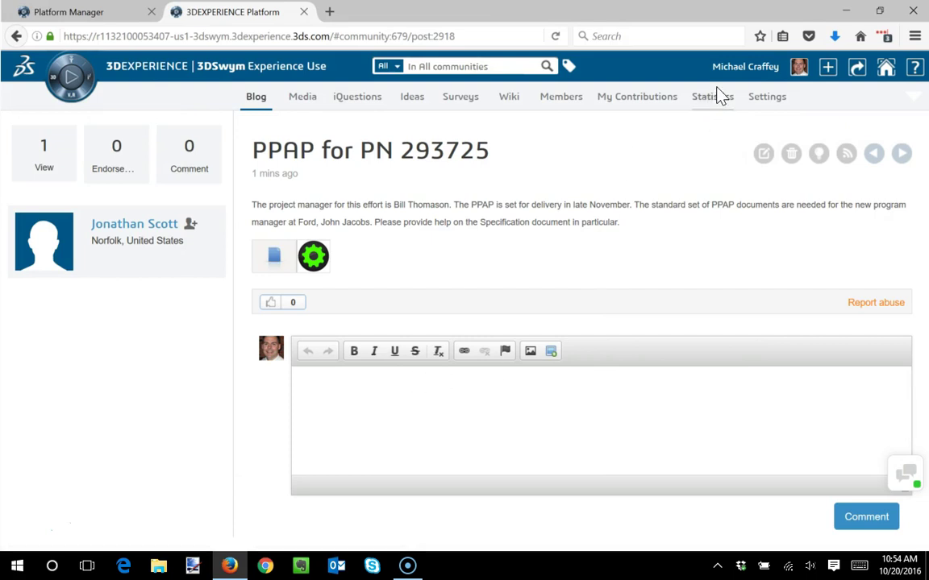
click(799, 66)
click(407, 404)
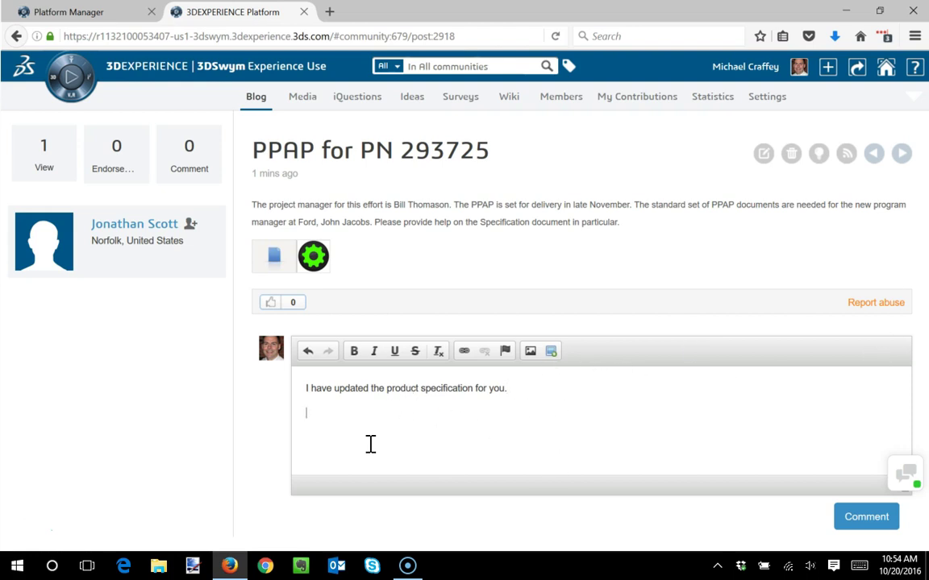
click(551, 353)
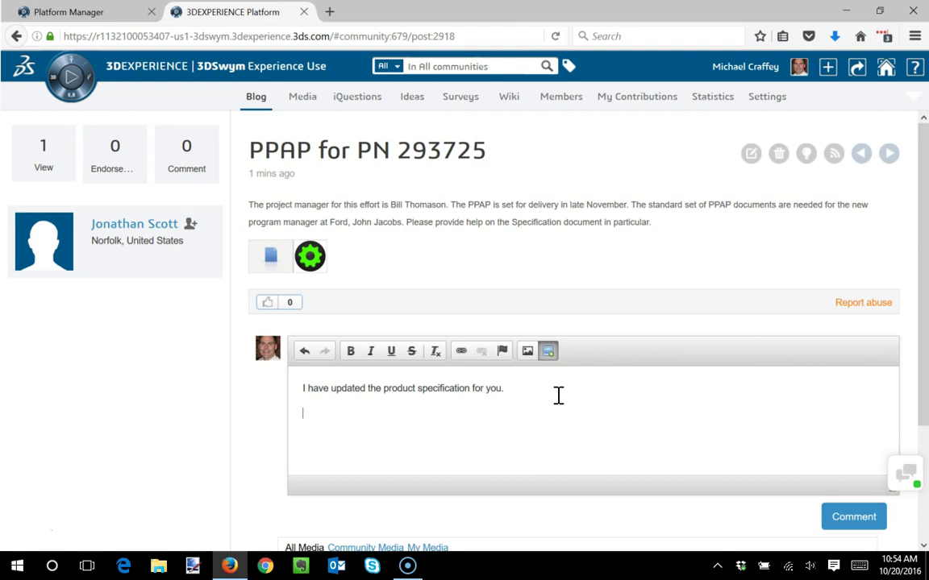
- Drop Product Specification Rev 1 from the desktop into the comment and shrink its thumbnail
drag(922, 269, 922, 411)
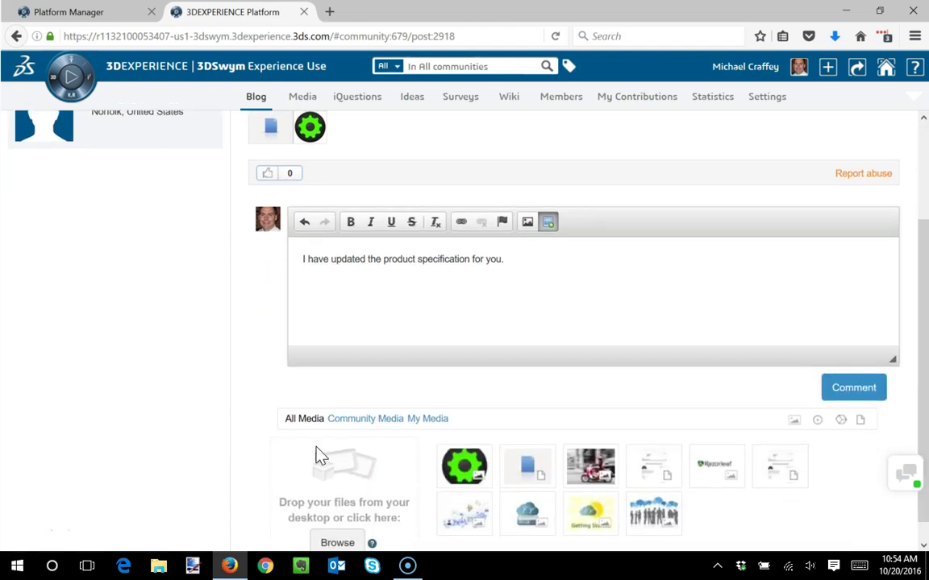
scroll(926, 400, down, 1)
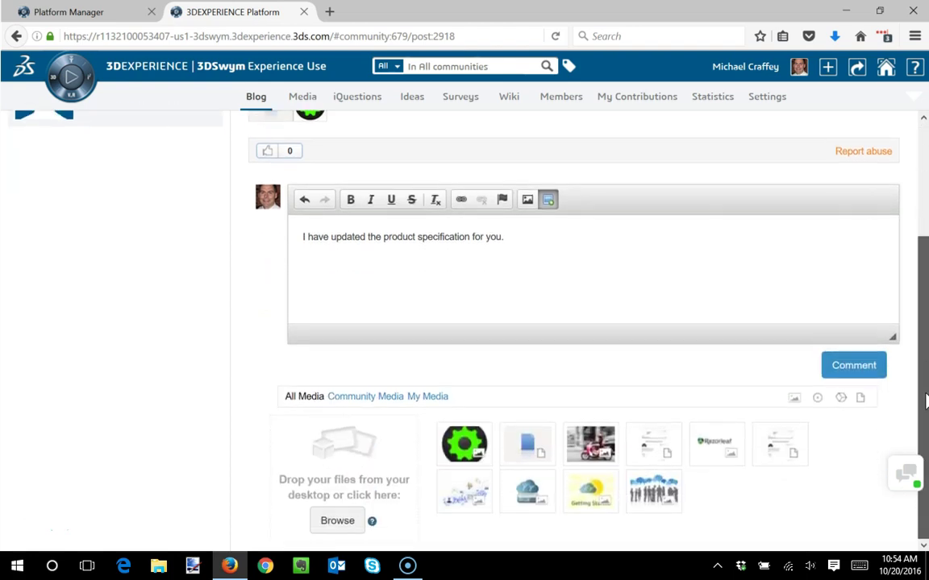
drag(371, 35, 431, 26)
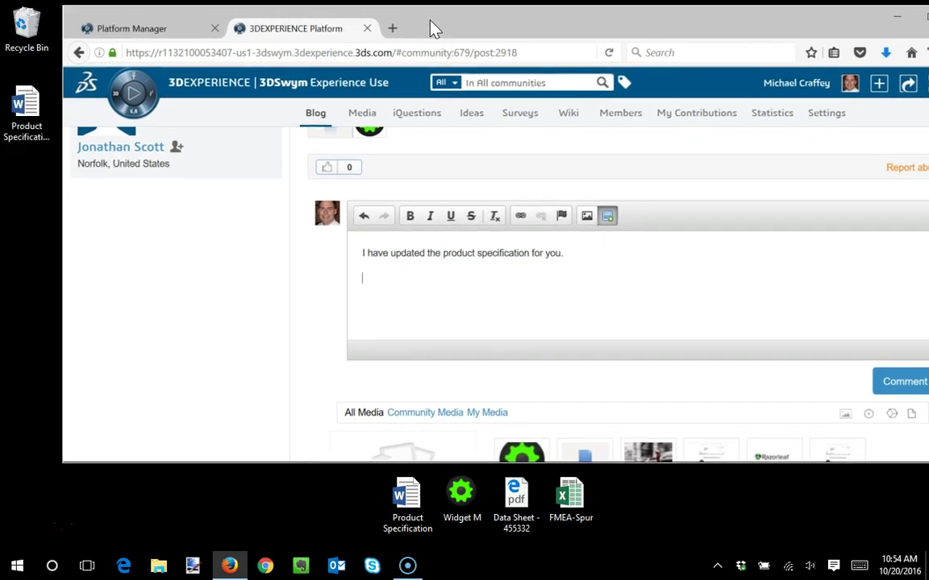
click(36, 133)
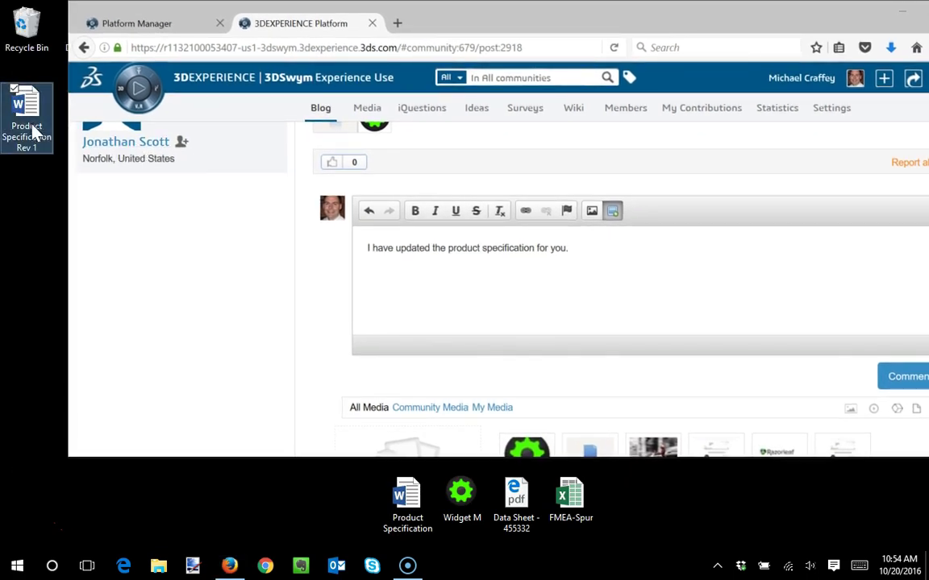
drag(31, 112, 407, 443)
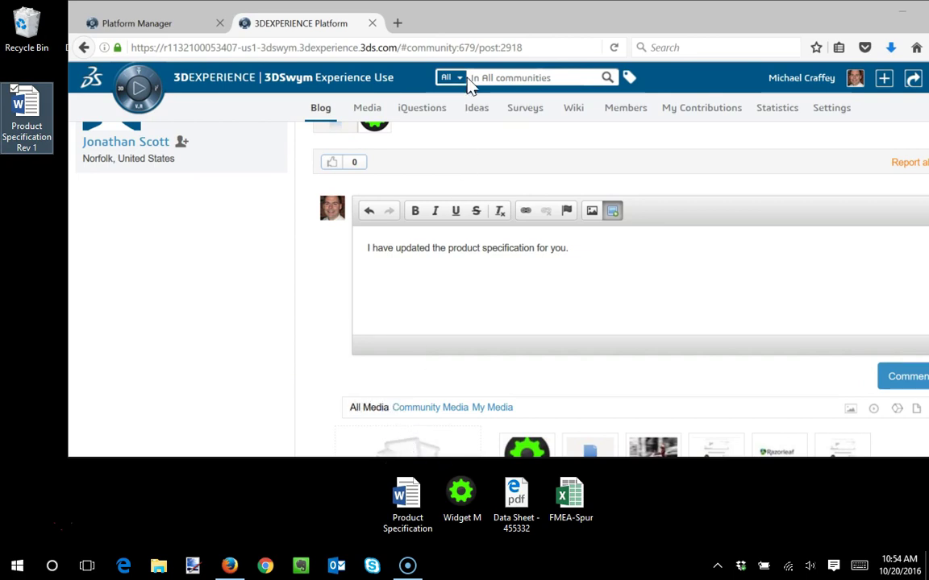
double_click(535, 21)
click(467, 324)
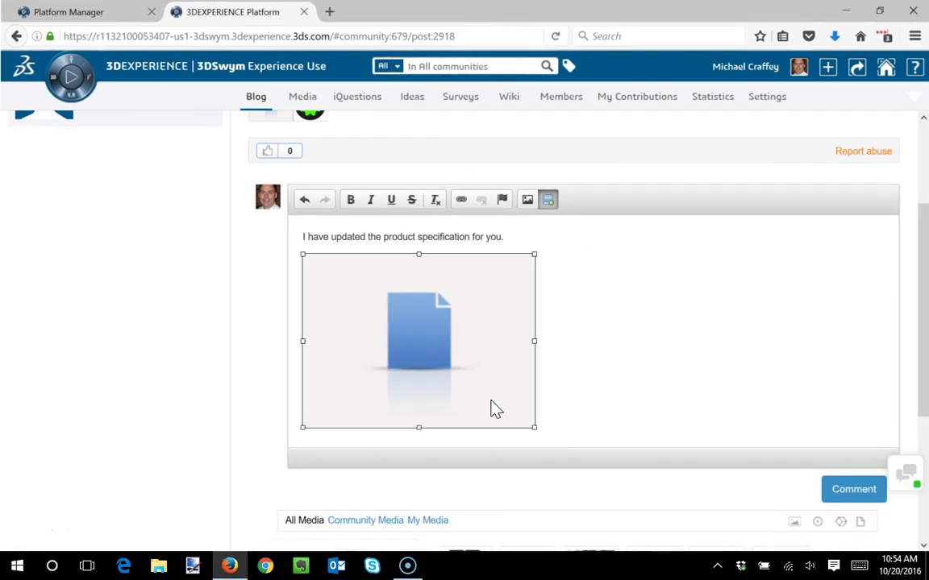
drag(536, 429, 345, 292)
- Describe the attachment as 'Updated with font color', untick Illustration, save, and post the comment
scroll(467, 338, down, 5)
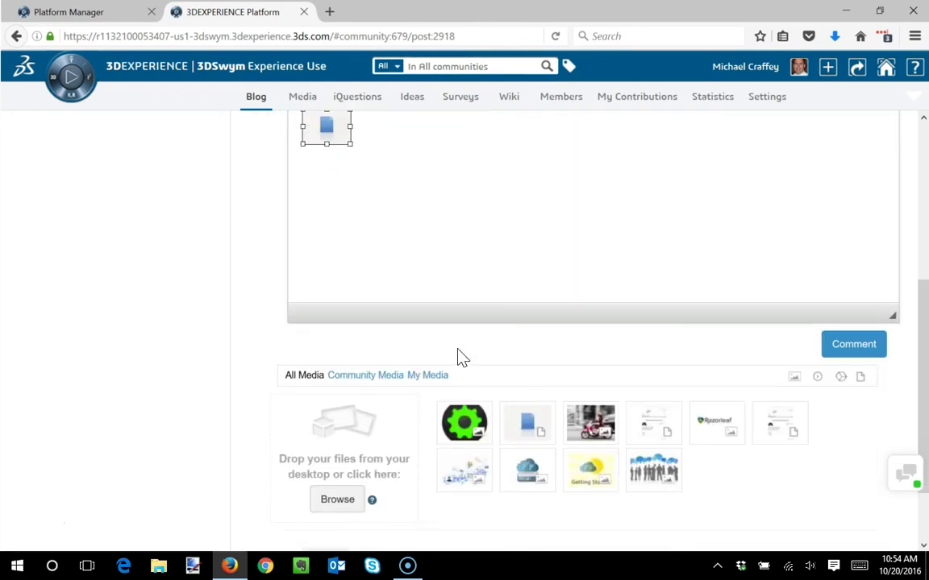
click(399, 520)
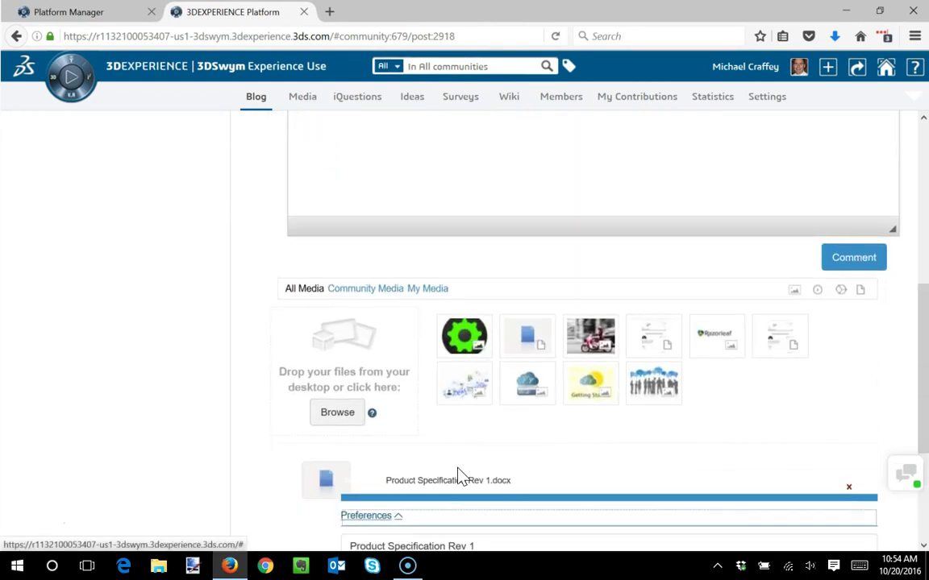
scroll(473, 442, down, 3)
click(450, 499)
text(Updated with font color)
scroll(369, 460, down, 2)
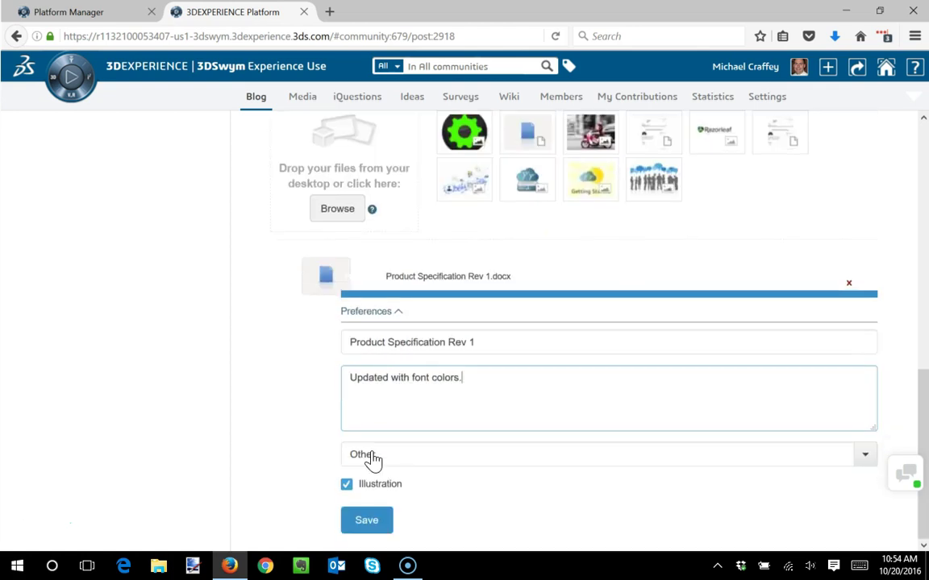
click(369, 484)
click(382, 520)
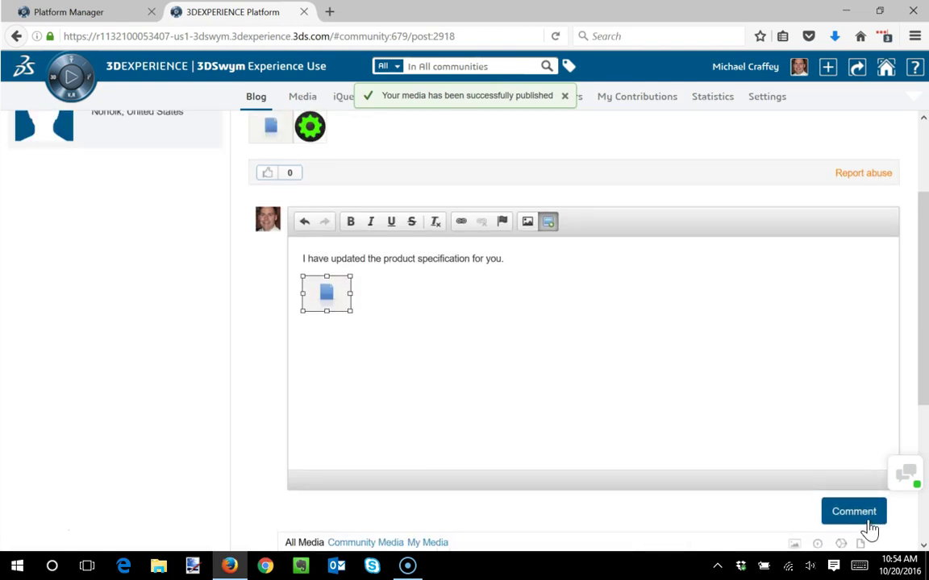
click(867, 519)
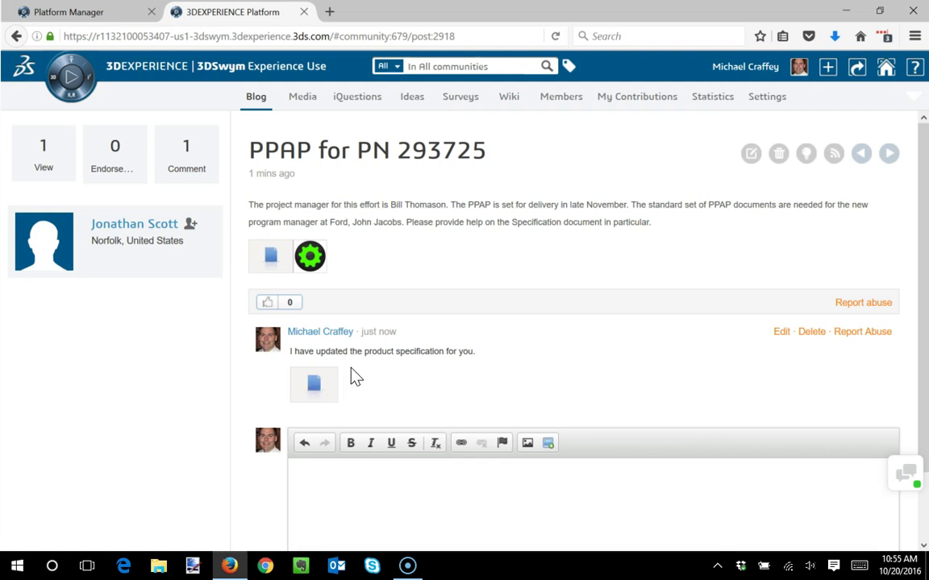
- Switch to the community's Members list showing its owner and authors
click(560, 97)
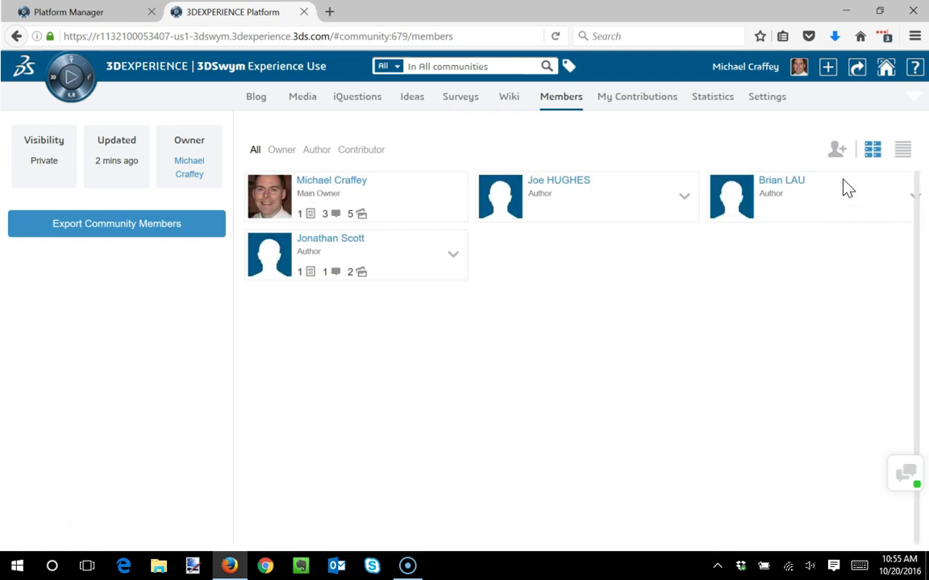
- Search for the new member by name and add them to the community as an Author
click(837, 151)
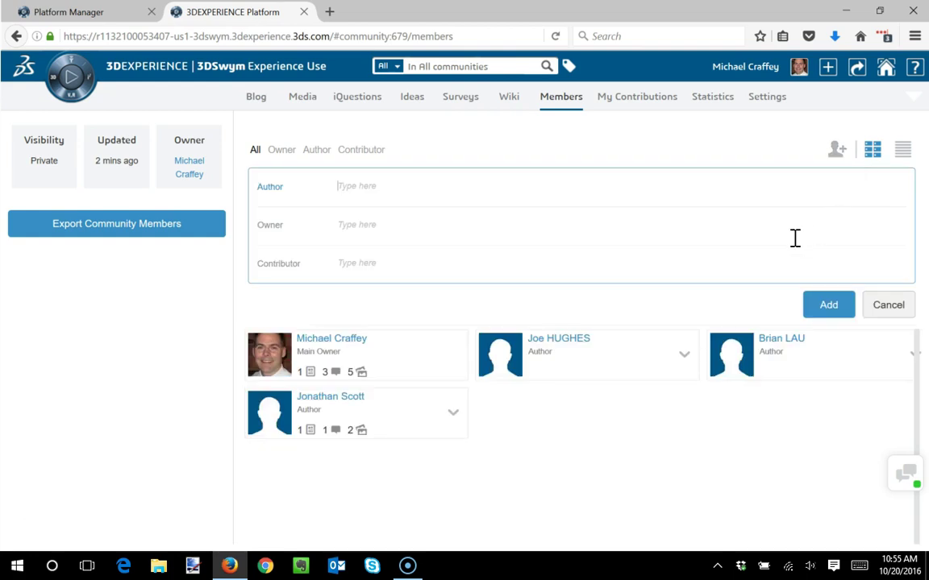
click(377, 191)
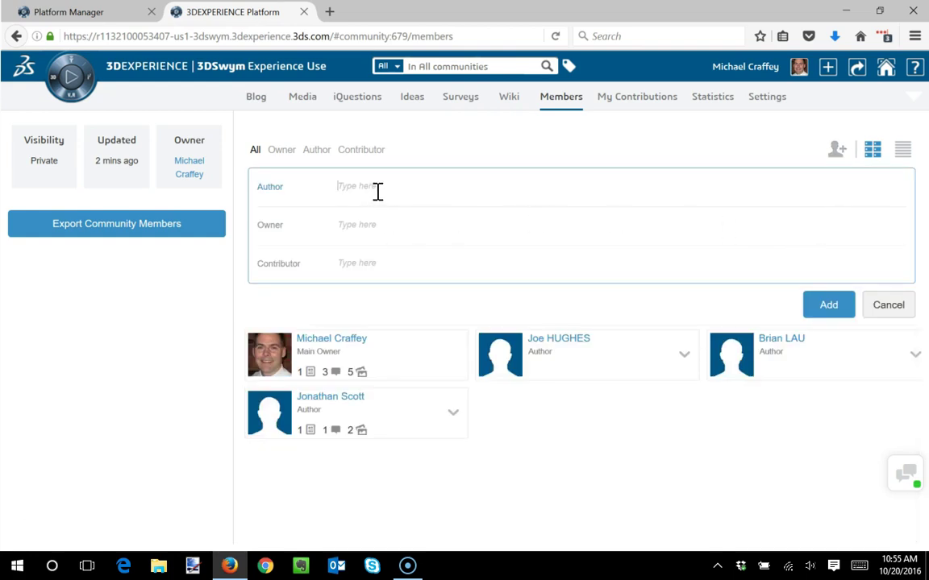
text(brian)
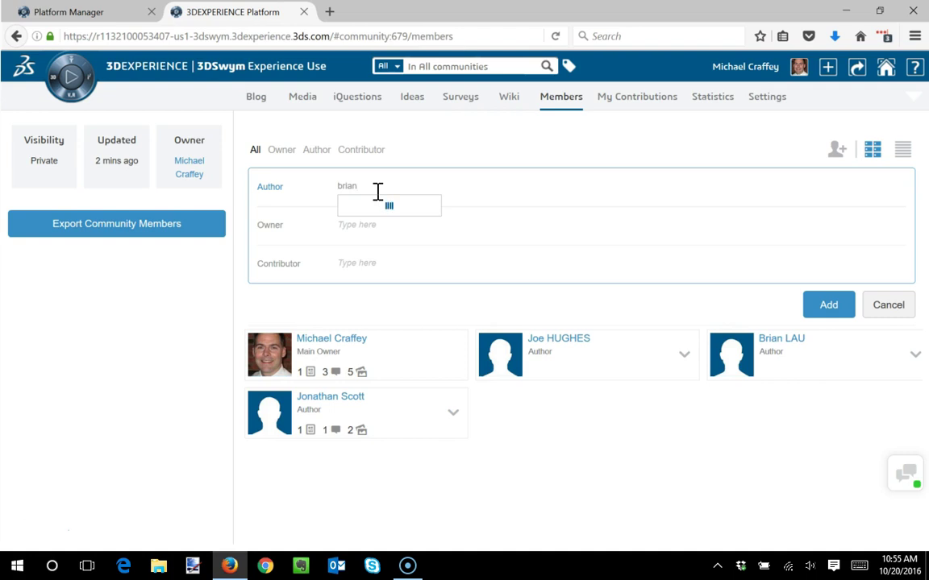
click(369, 206)
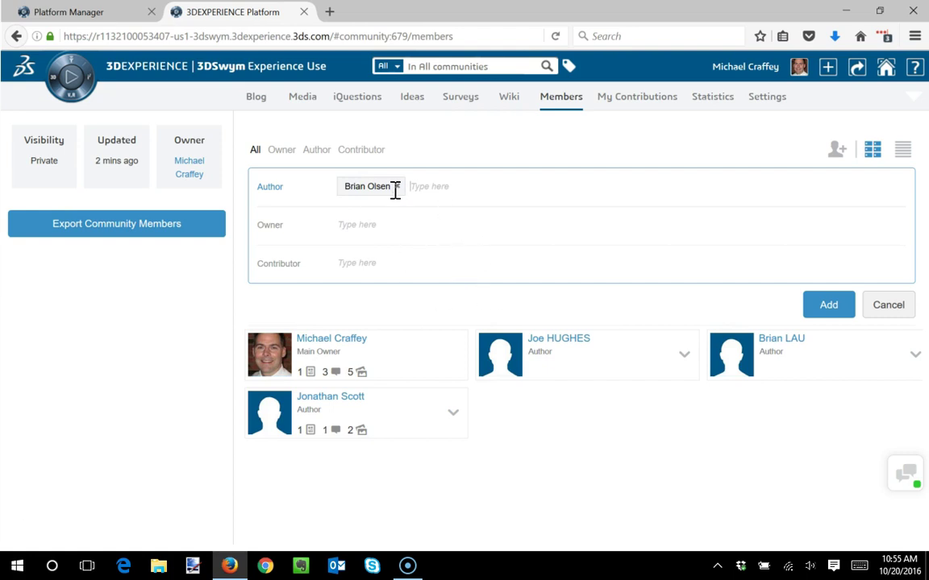
click(839, 309)
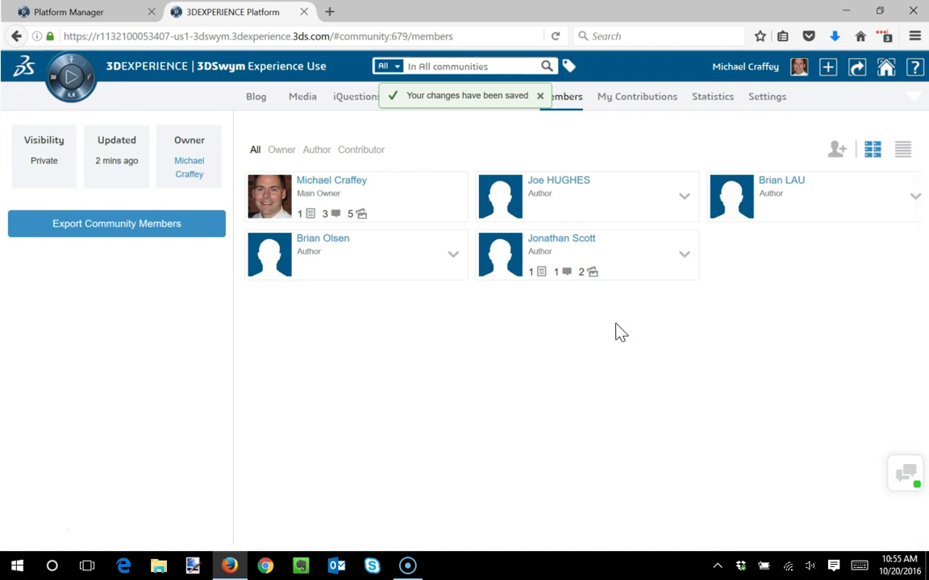
click(540, 97)
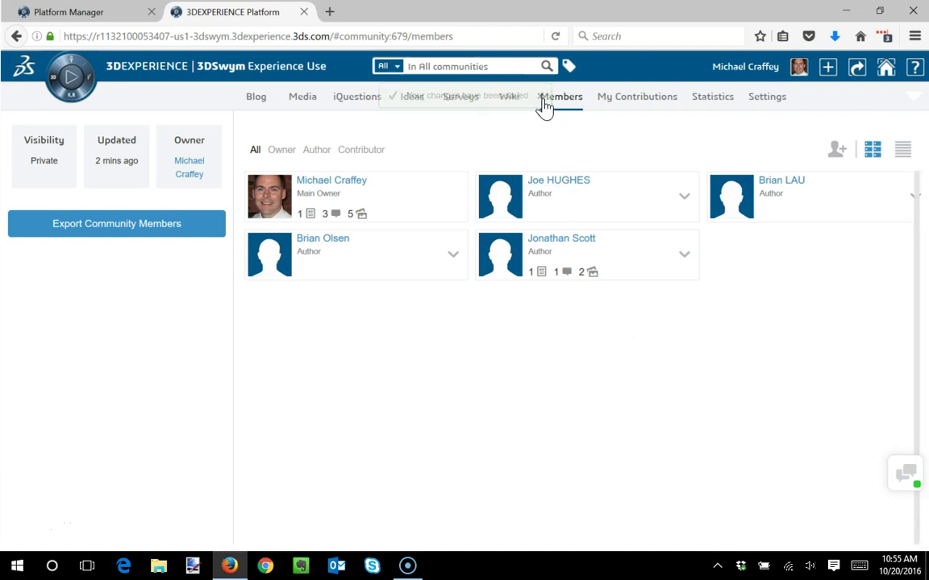
click(798, 72)
- Sign out of 3DEXPERIENCE, confirm leaving 3DSwym, and close Firefox
click(776, 203)
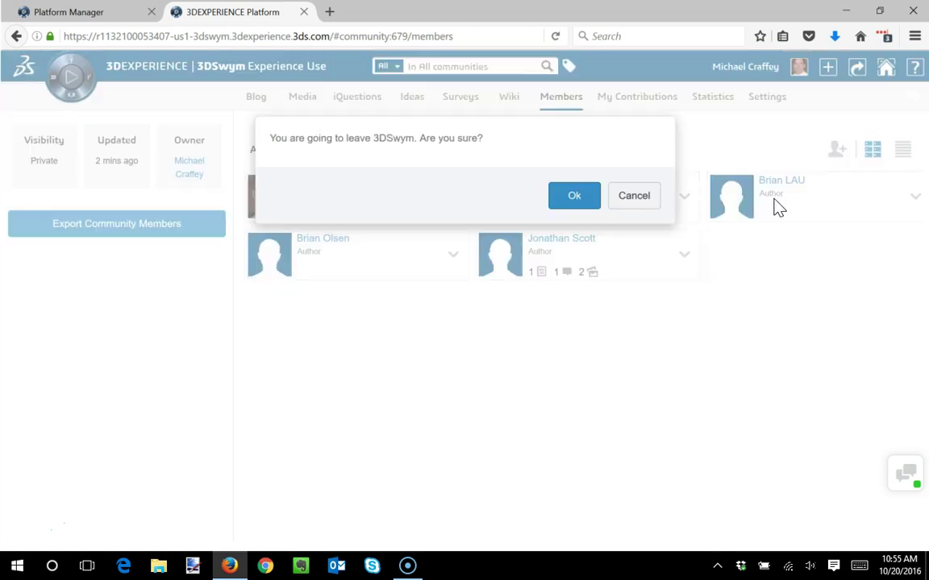
click(591, 206)
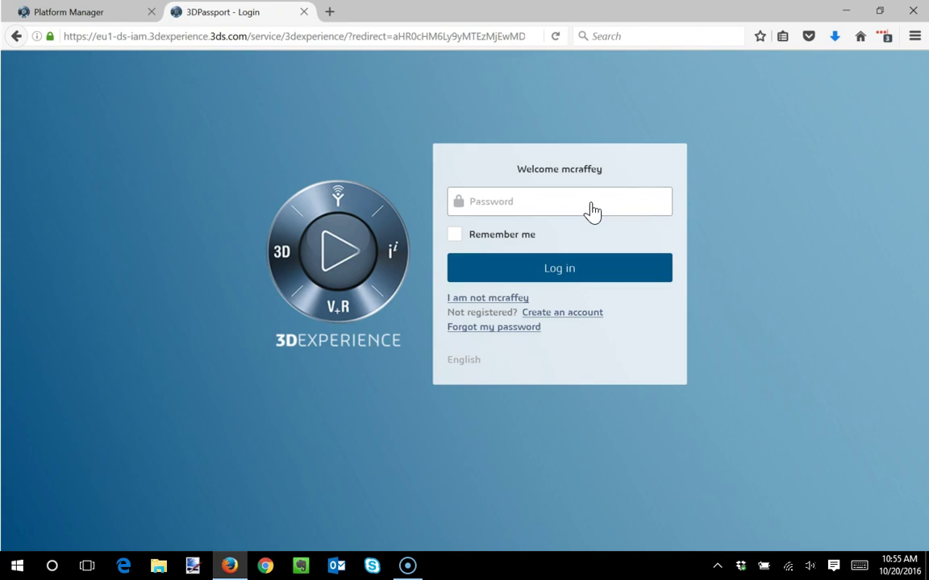
click(914, 12)
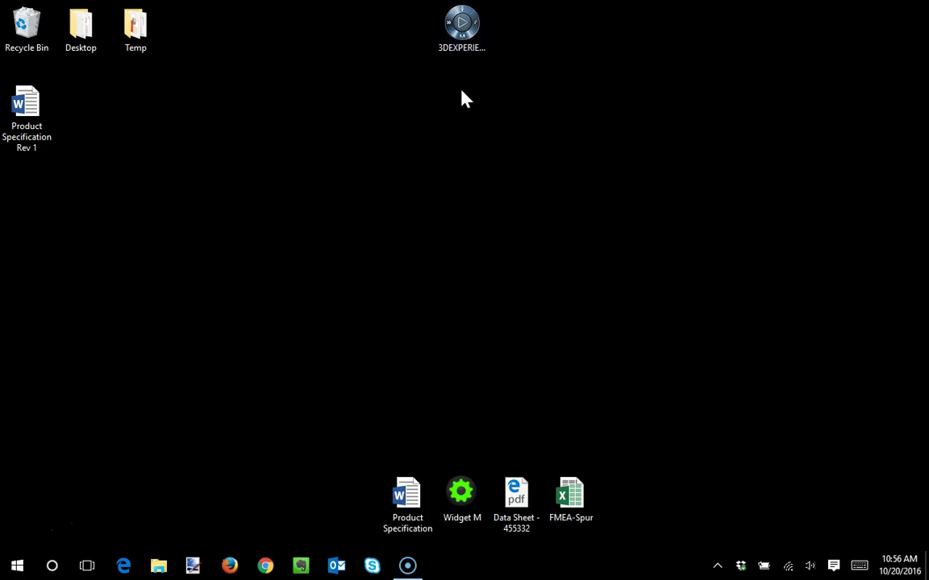
- Launch the 3DEXPERIENCE desktop connector and log in with the account password
double_click(464, 32)
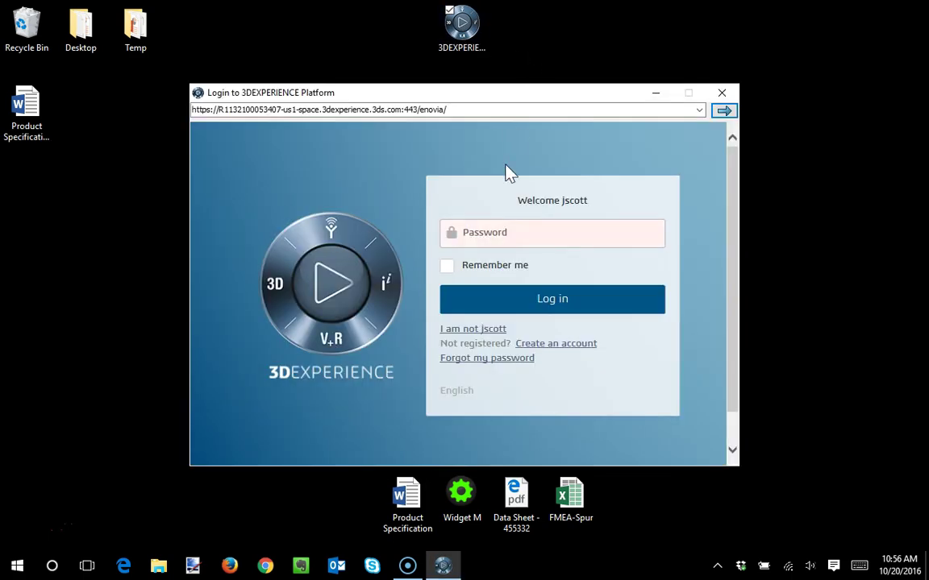
click(476, 239)
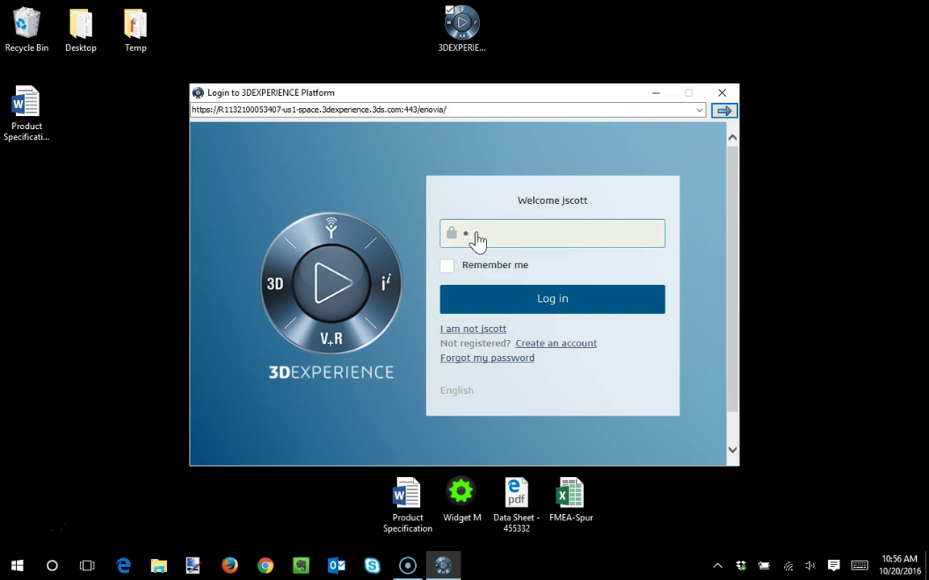
text(••••••••••)
key(Return)
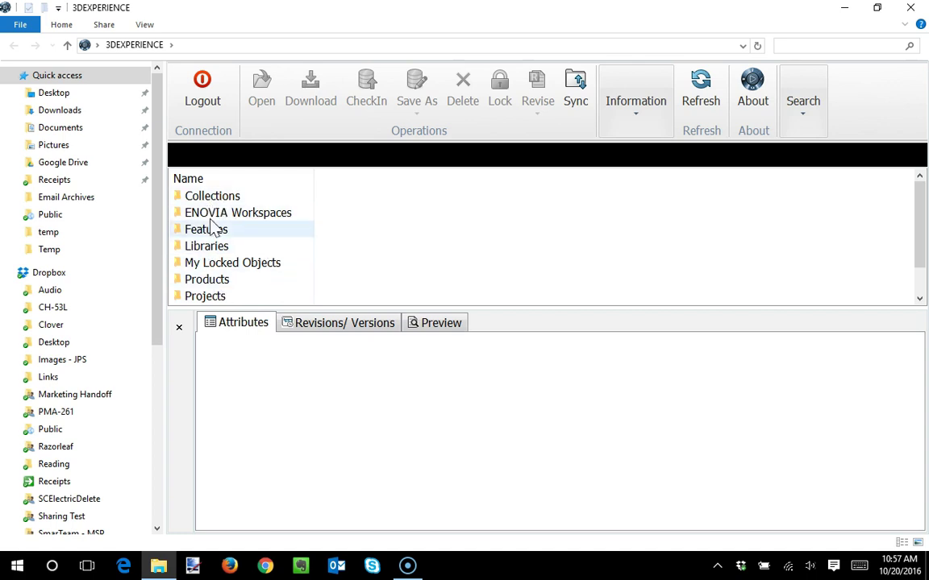
- Browse to ENOVIA Workspaces > JPS X Development > Design and Specifications in File Explorer
click(253, 217)
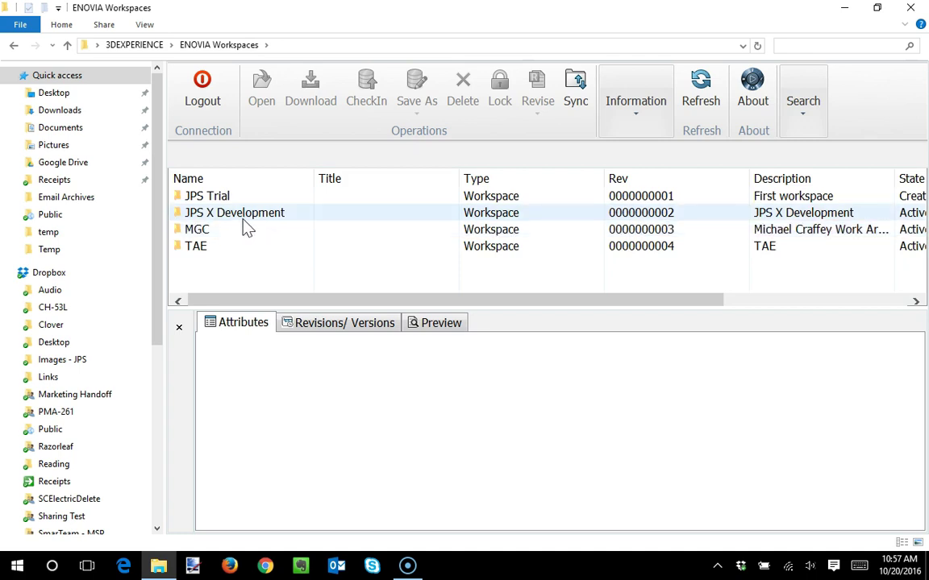
click(235, 214)
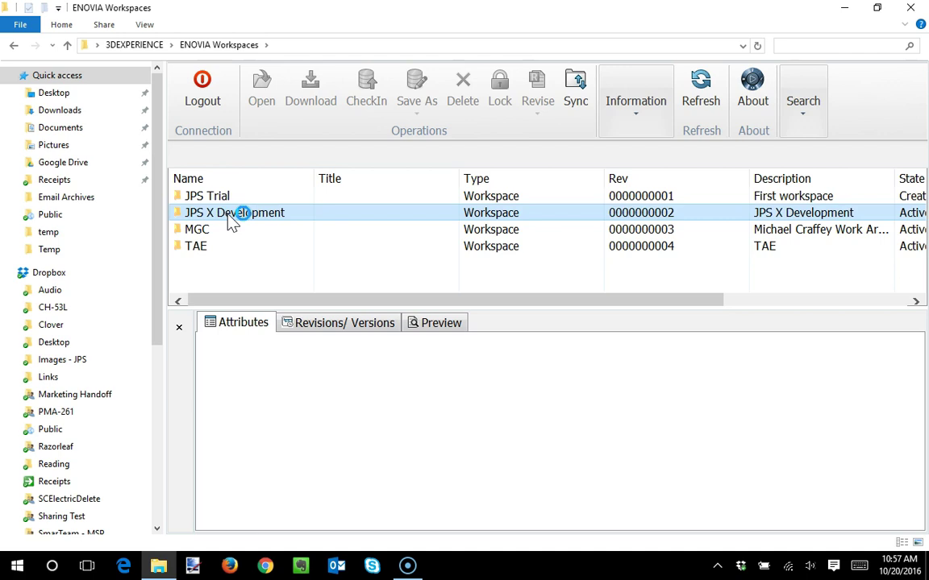
double_click(228, 215)
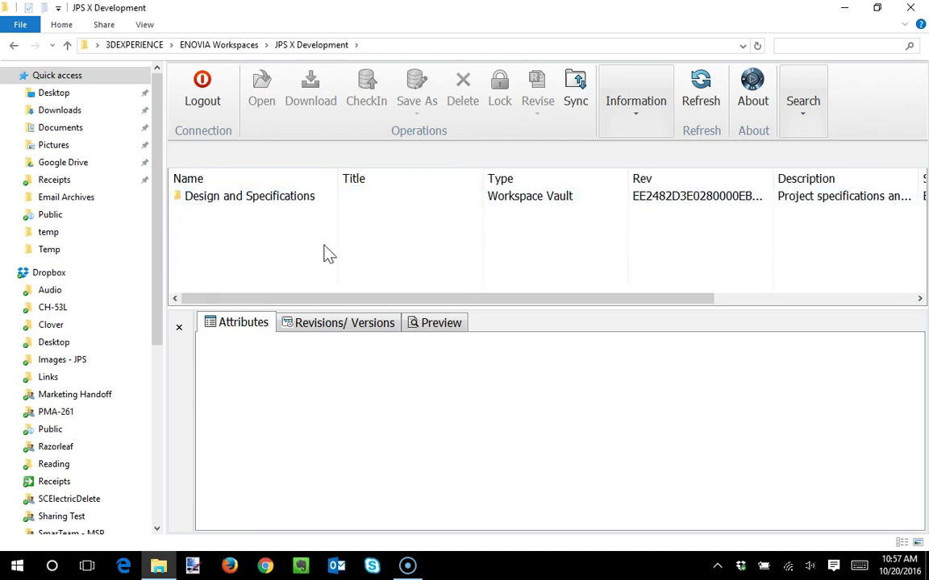
click(245, 201)
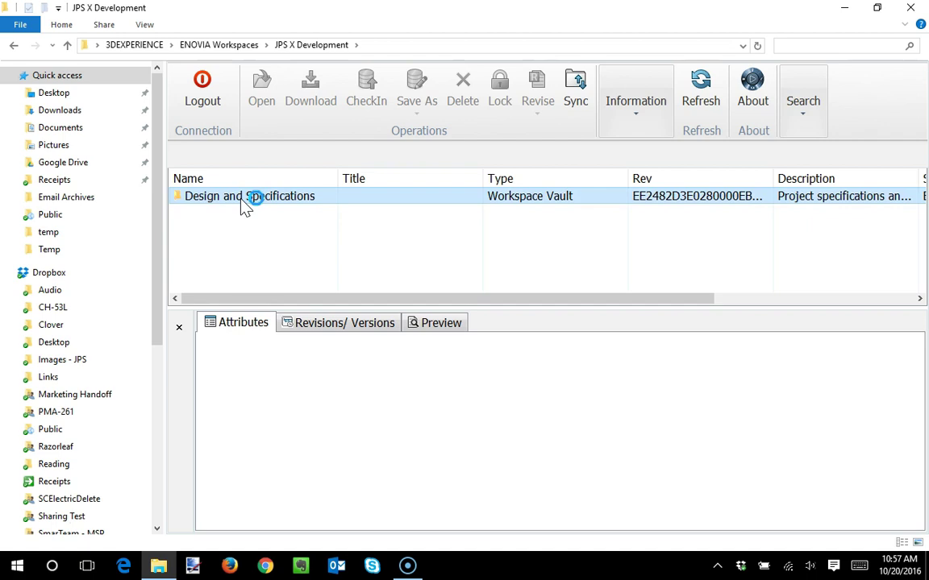
double_click(245, 201)
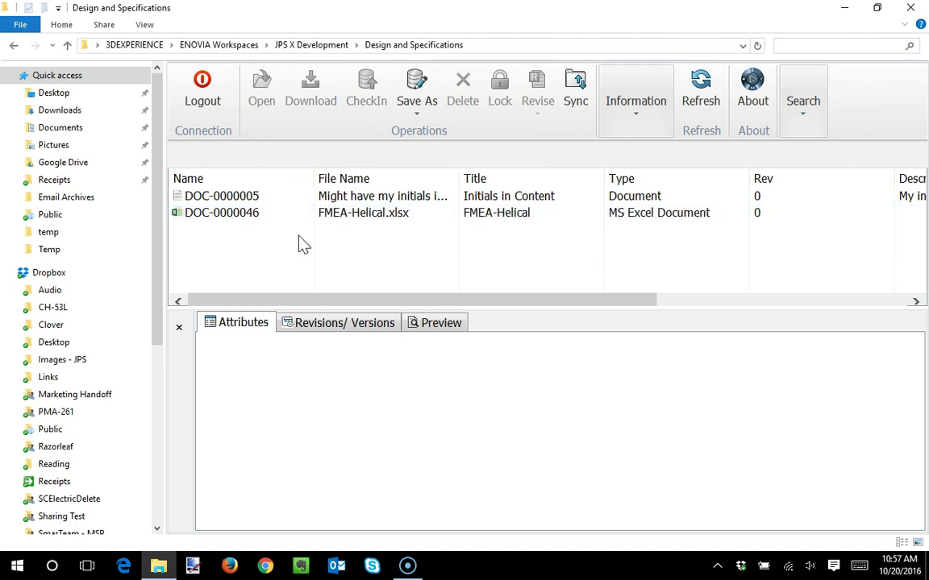
- Drag FMEA-Spur.xlsx from the desktop into Design and Specifications, creating DOC-0000047
drag(331, 21, 417, 13)
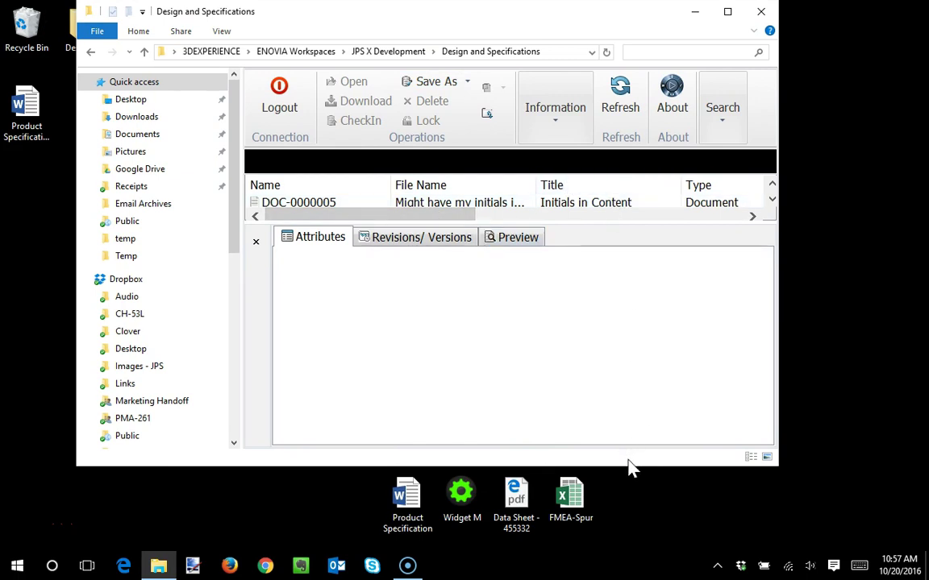
drag(591, 219, 592, 278)
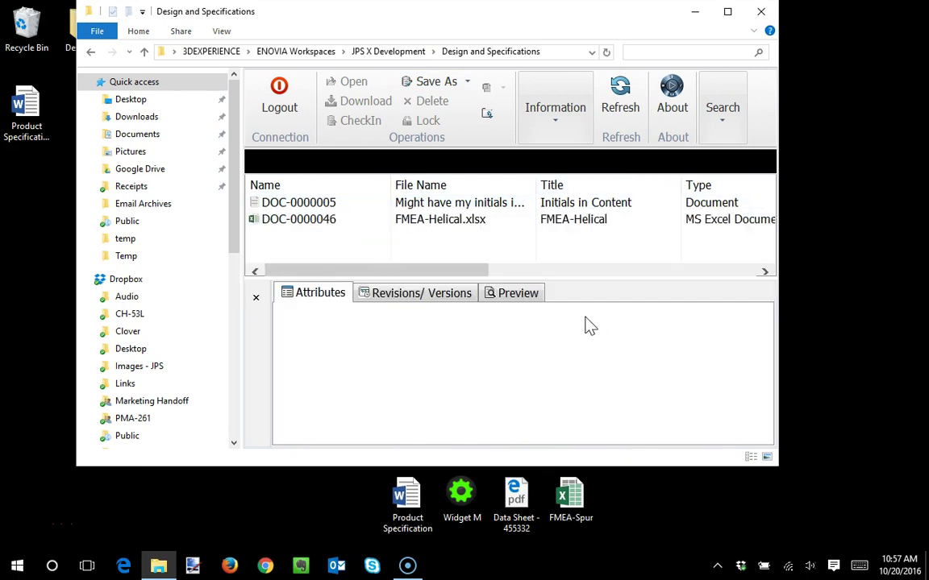
click(578, 513)
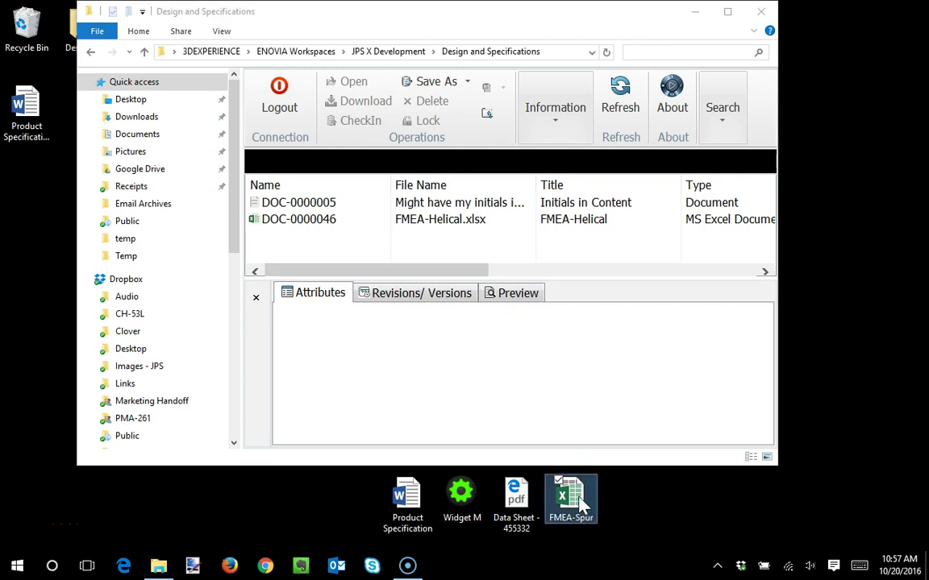
drag(570, 504, 320, 242)
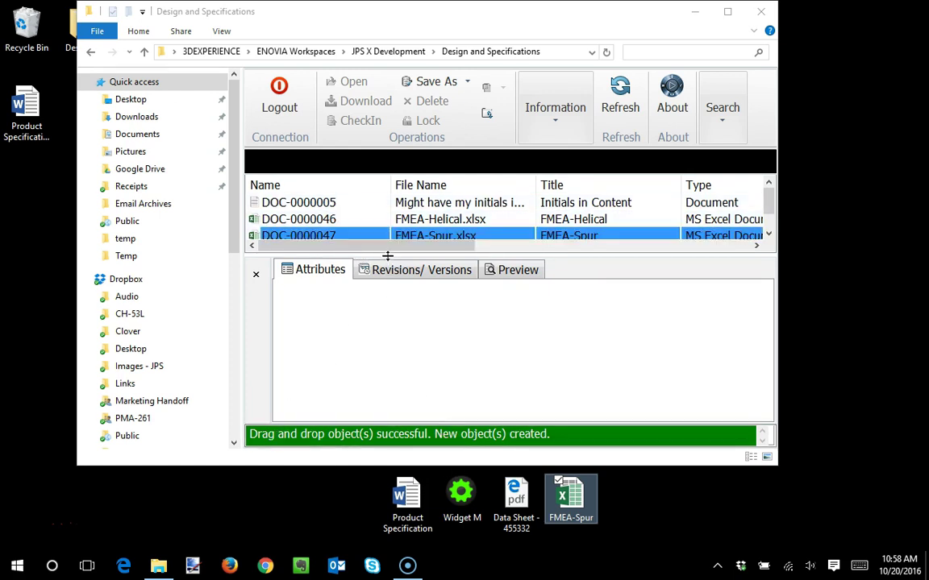
click(390, 306)
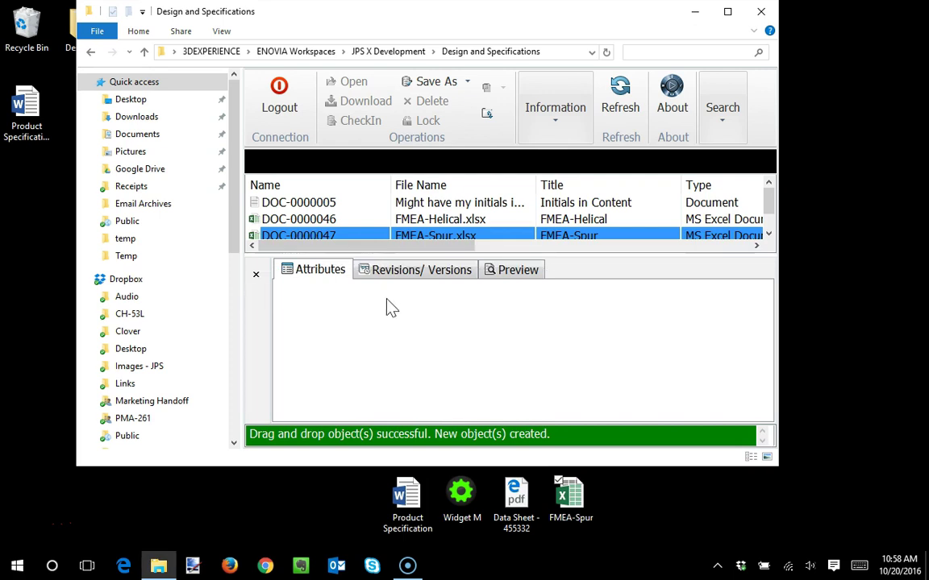
click(330, 234)
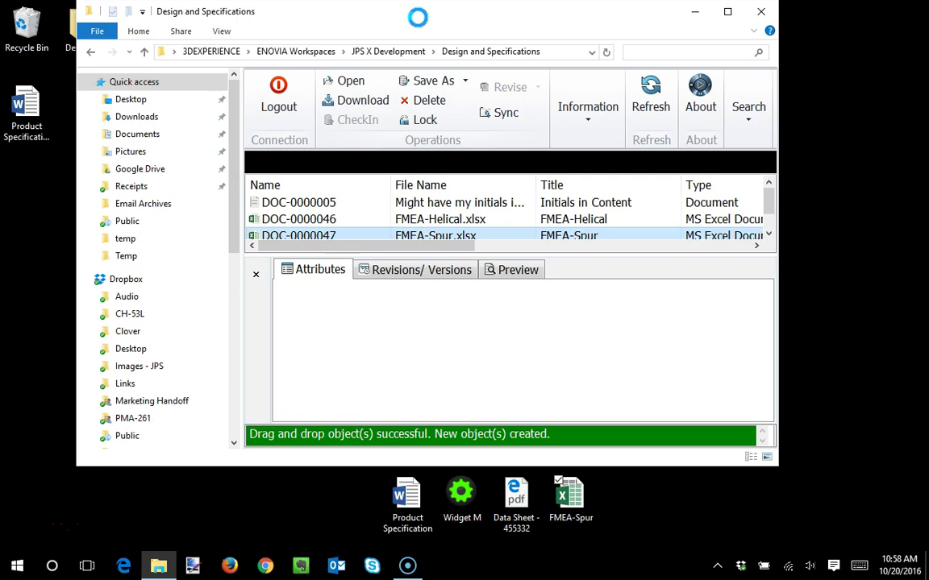
double_click(418, 16)
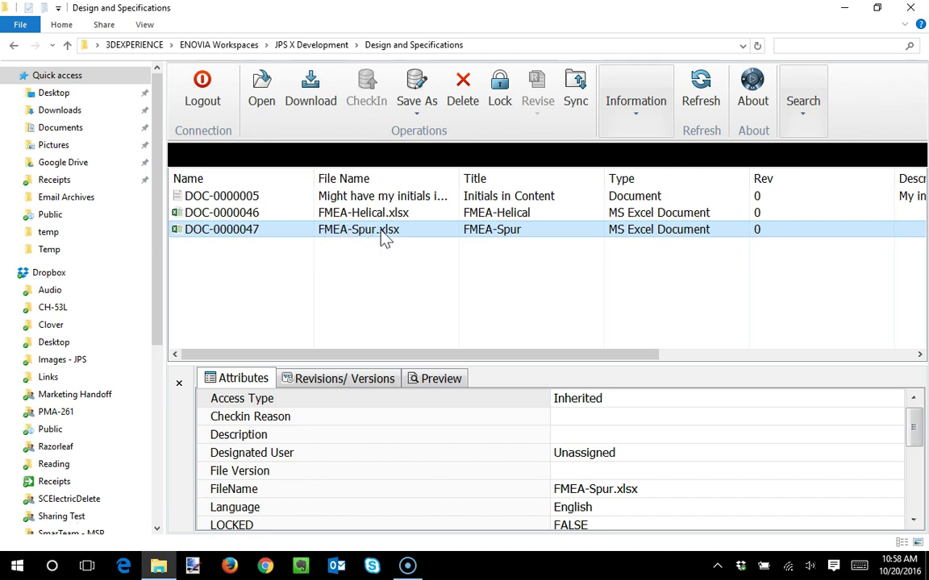
- Lock DOC-0000047 and set its Description to 'Failure Mode Effects Analysis for PN 23834612'
click(500, 90)
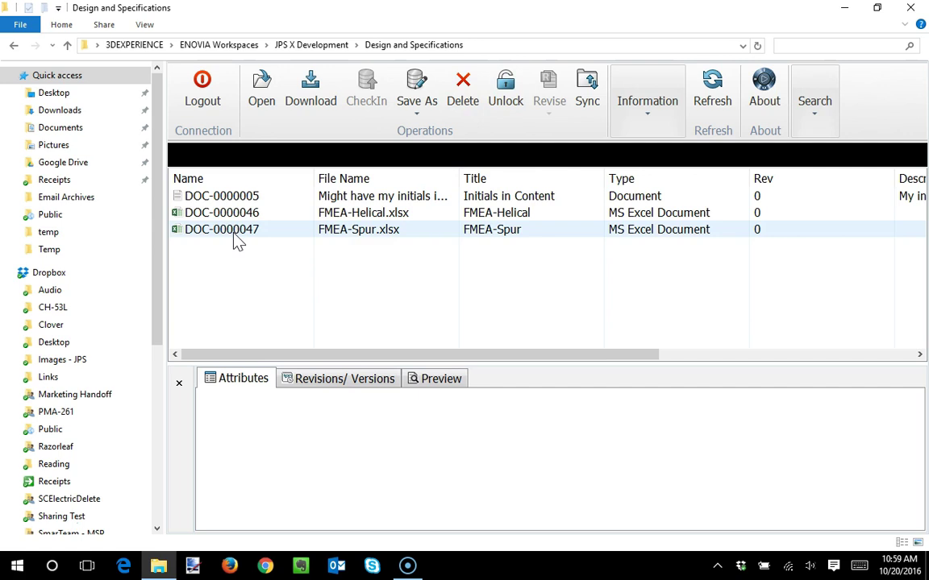
click(232, 234)
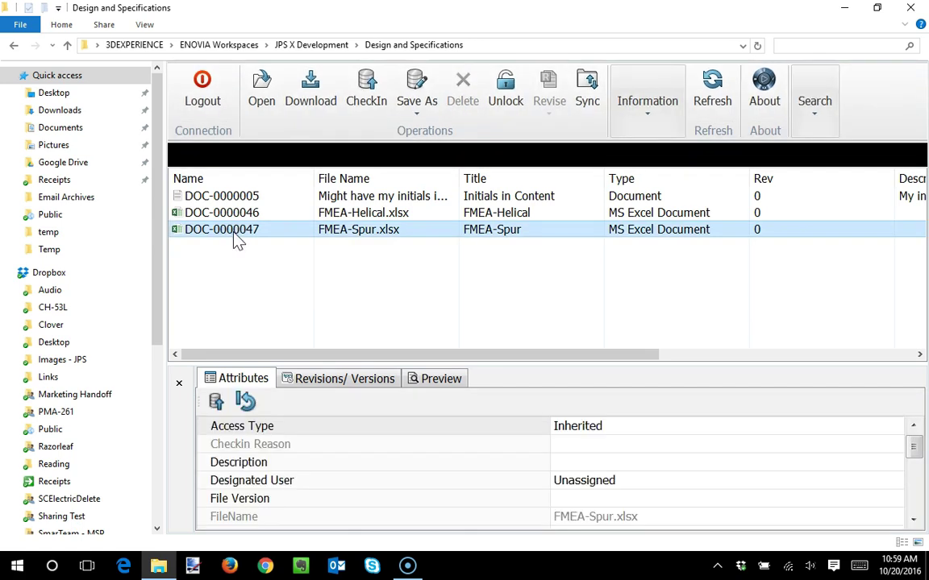
click(565, 461)
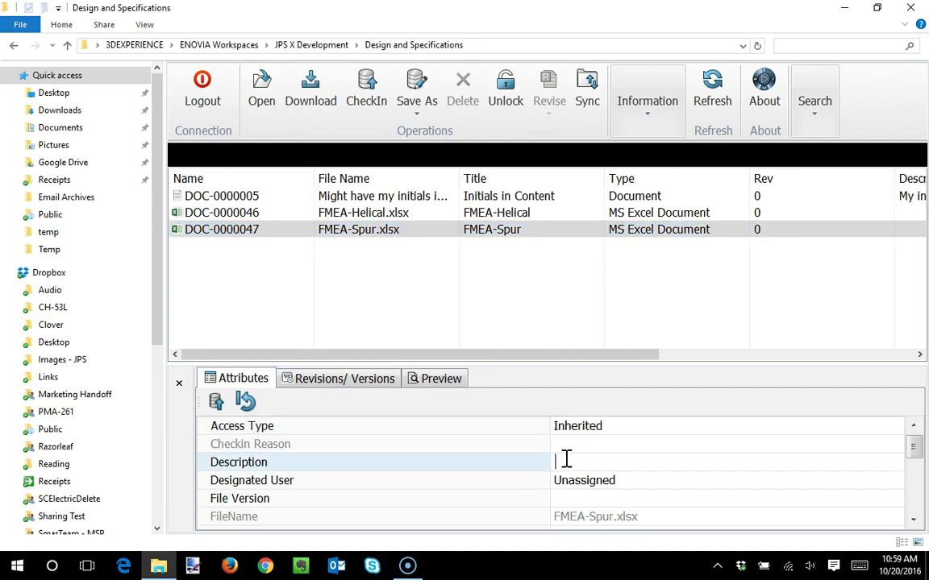
text(Failure Mode Effects Analysus)
key(BackSpace)
key(BackSpace)
key(BackSpace)
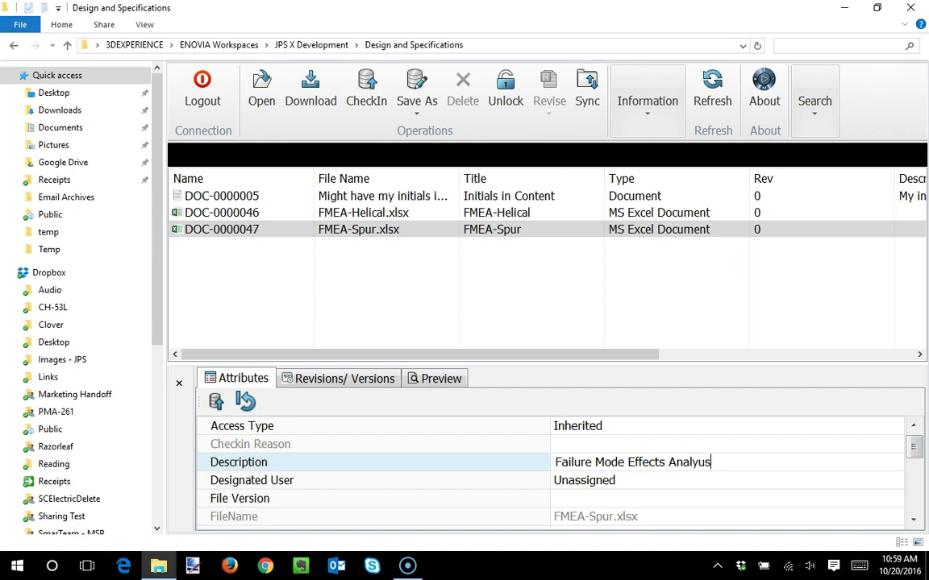
text(sis for PN 23834612)
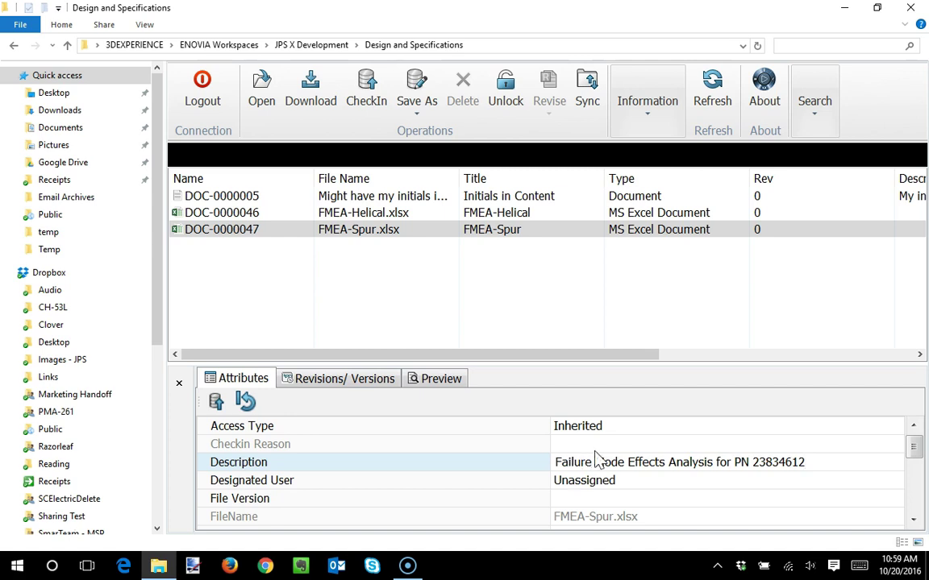
click(213, 402)
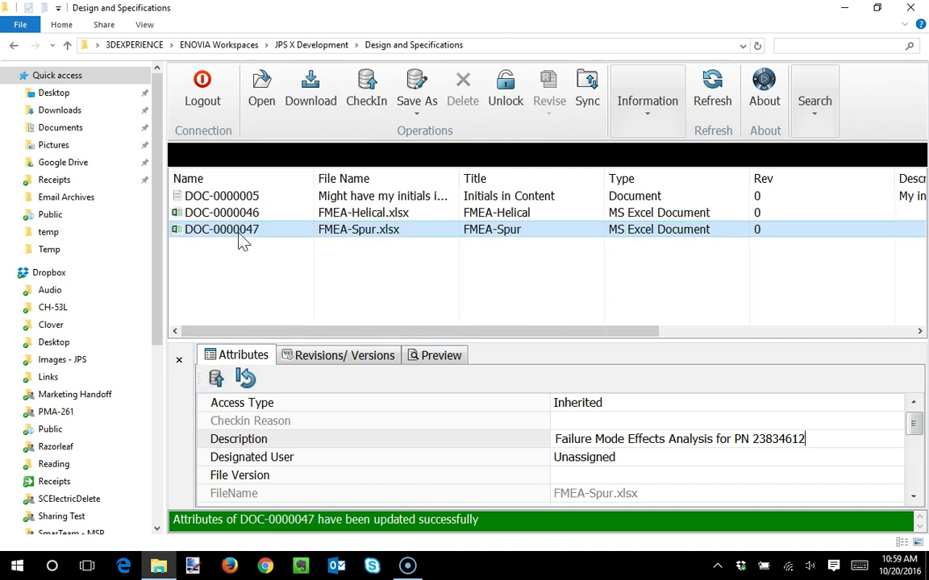
click(262, 100)
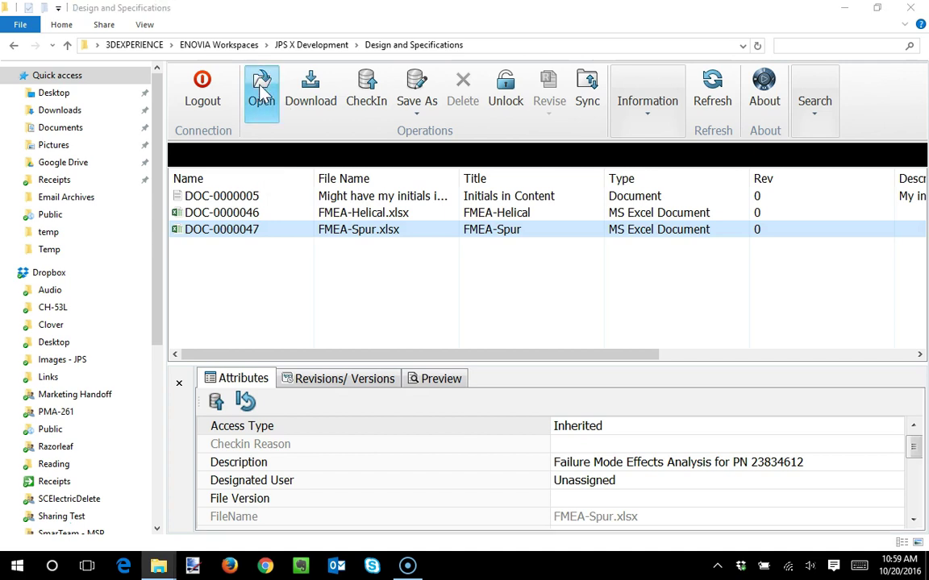
- Open FMEA-Spur.xlsx in Excel from the vault, replacing the local copy
click(262, 91)
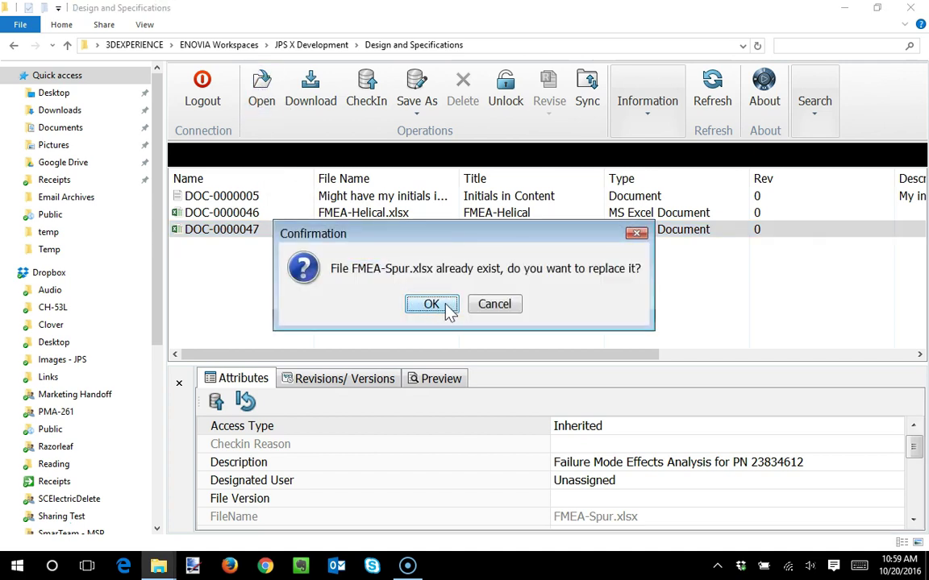
click(431, 305)
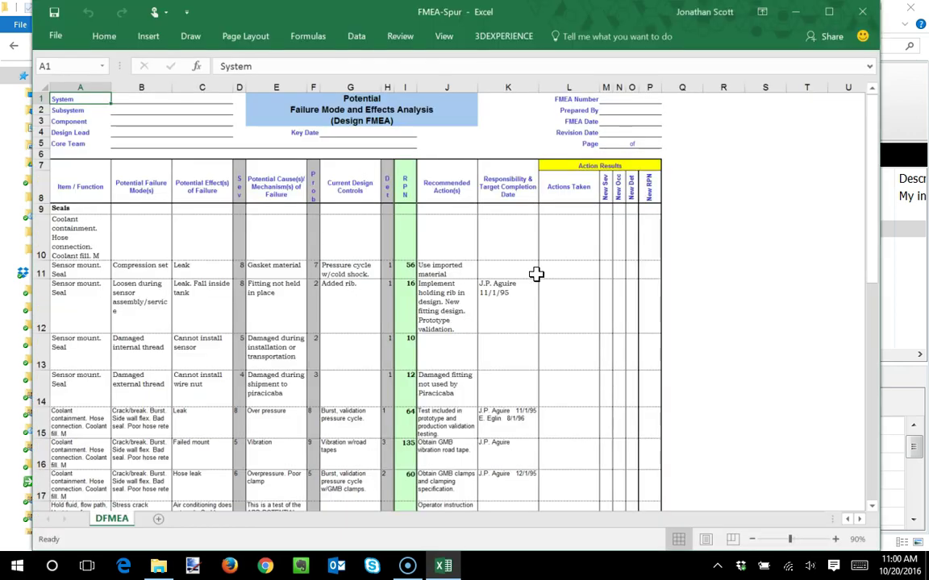
- Start an entry in cell L12, then reopen FMEA-Spur.xlsx to discard the stray edit
click(602, 252)
click(578, 297)
text(Up[dated)
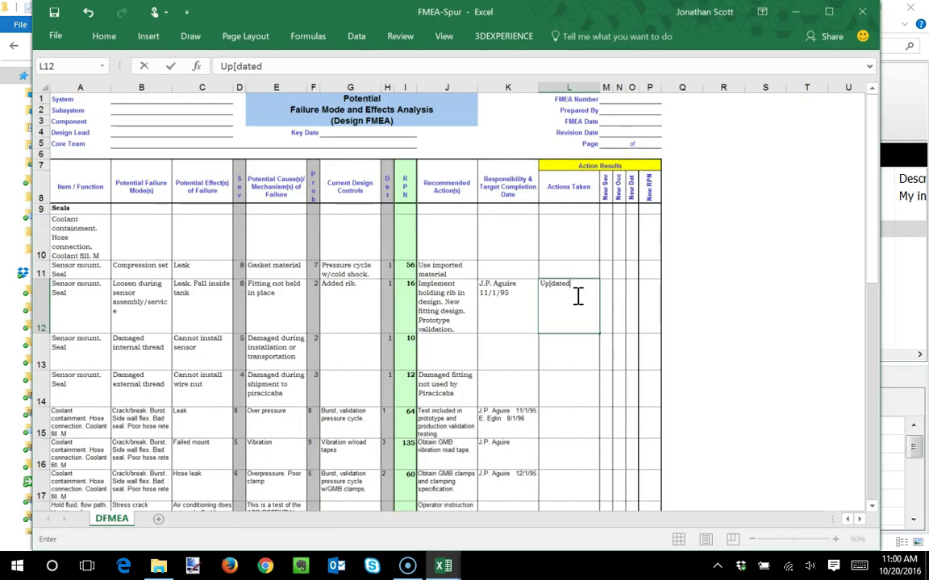
key(Return)
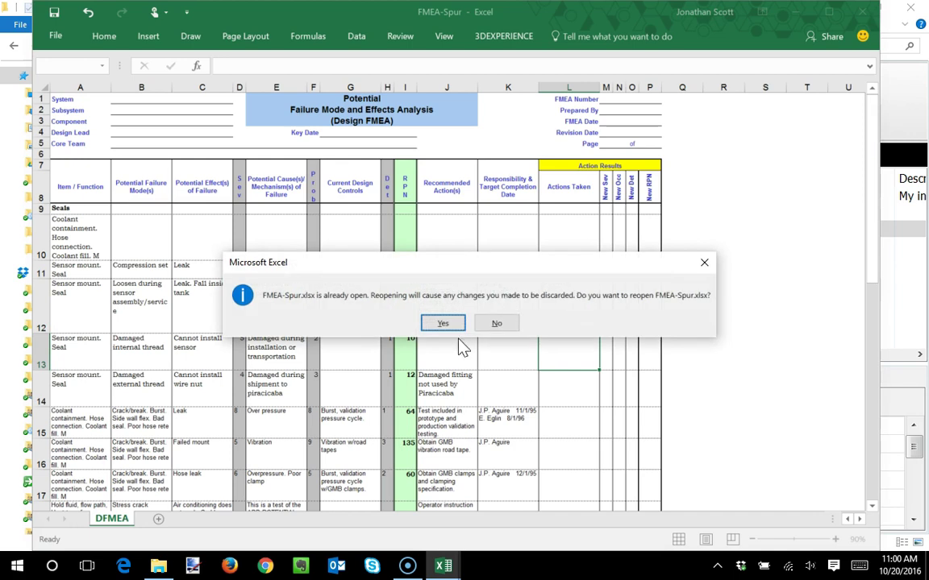
click(442, 323)
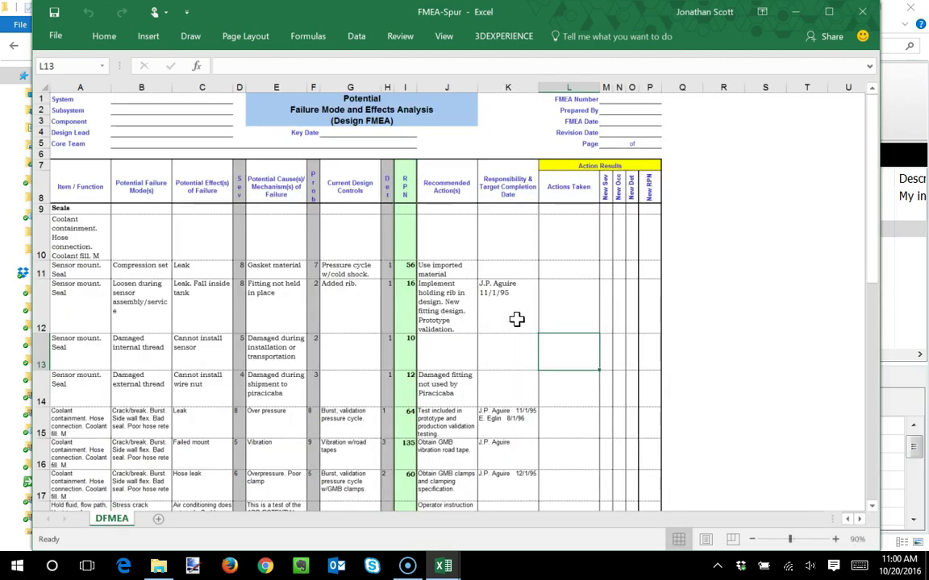
- Enter 'Updated' in L12 and 'Changed' in L13 under Actions Taken
key(Up)
double_click(565, 293)
text(Update)
key(BackSpace)
key(BackSpace)
key(BackSpace)
key(BackSpace)
key(BackSpace)
text(pdated)
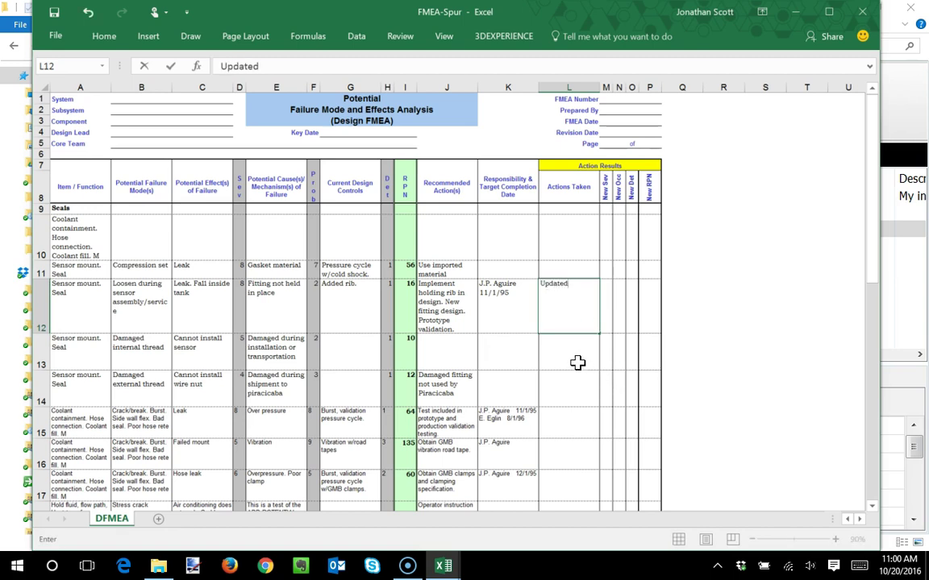
key(Return)
text(Changed)
key(Return)
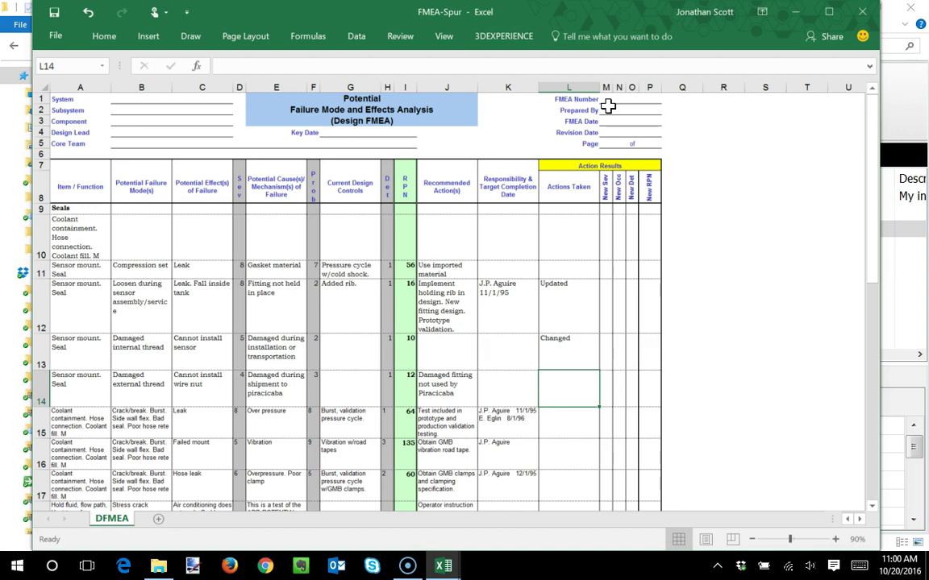
click(506, 38)
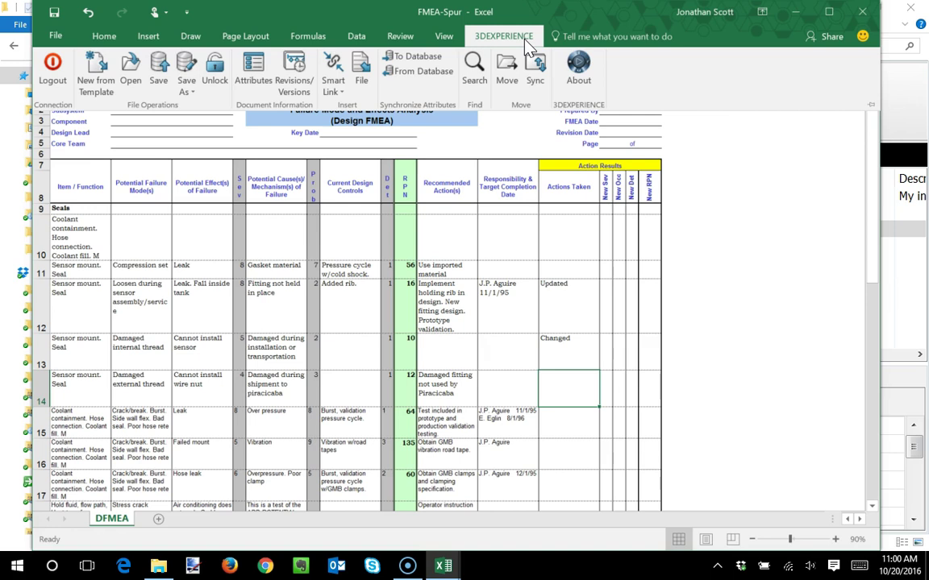
- Save FMEA-Spur to DOC-0000047 with comment 'Added new content in the Actions Taken column', deleting local files
click(162, 83)
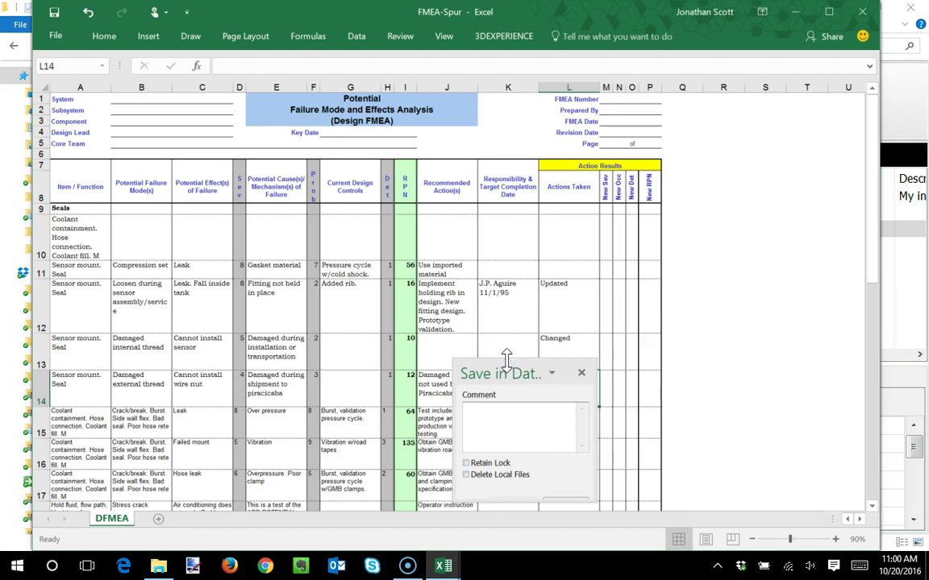
click(497, 396)
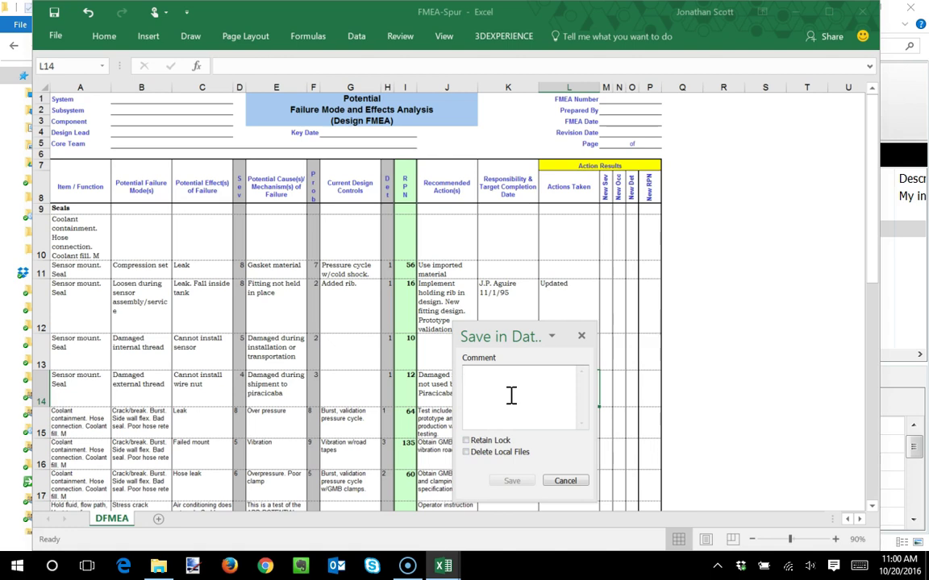
text(Added new)
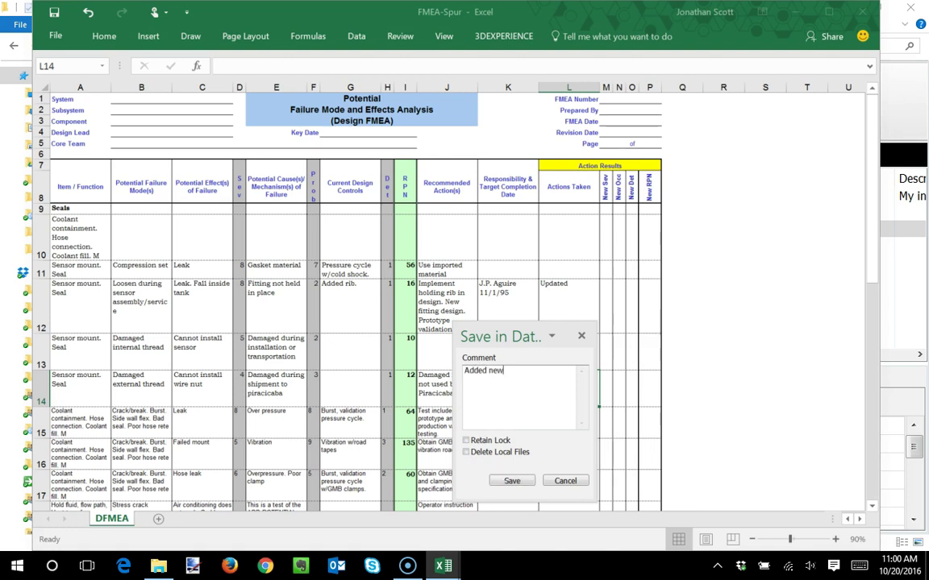
text( content in the Actions Taken column)
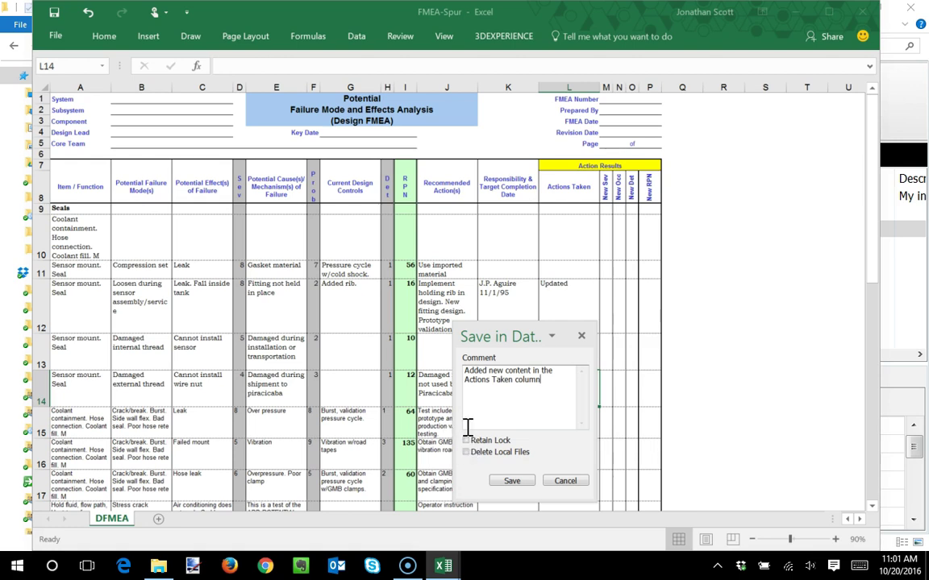
click(466, 453)
click(516, 482)
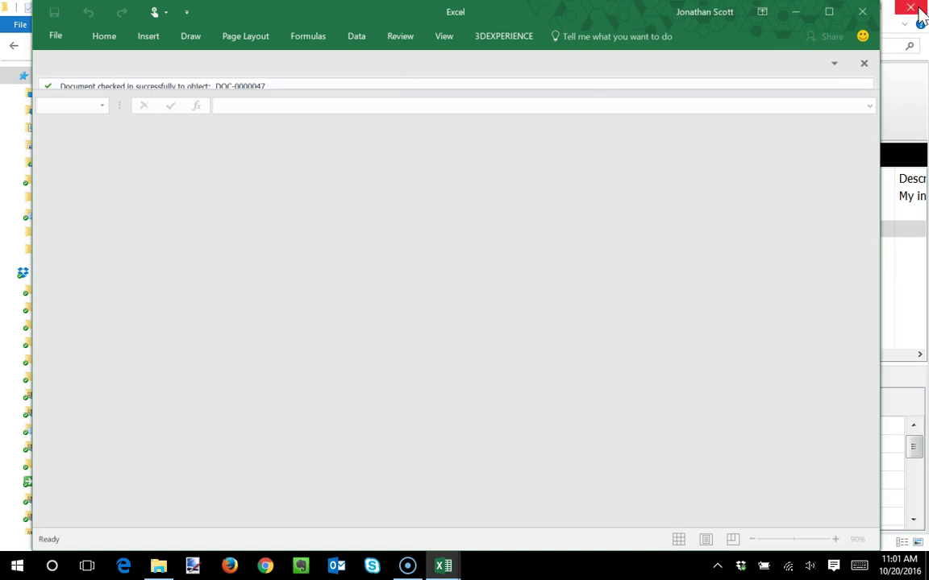
- Close Excel and select version 2 in DOC-0000047's Revisions/Versions list
click(861, 13)
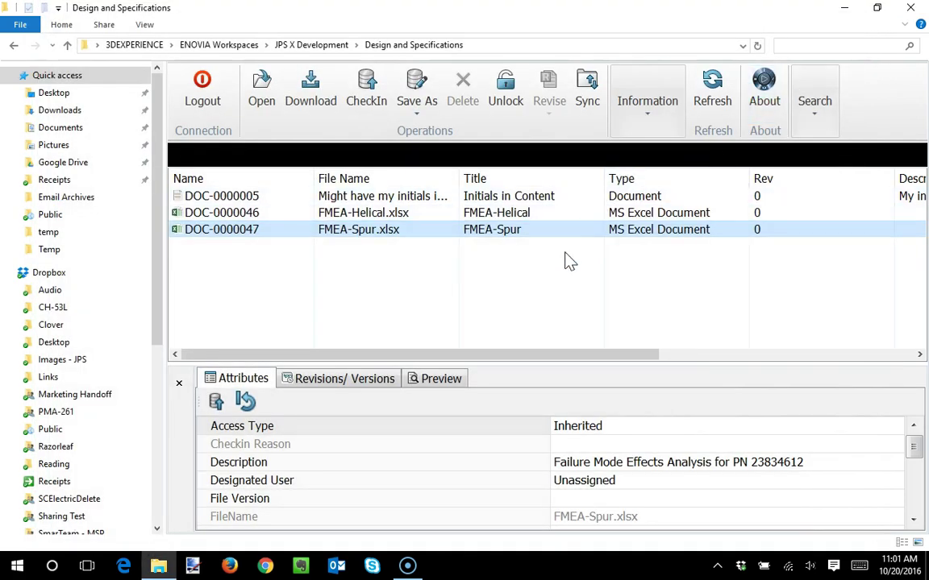
click(251, 234)
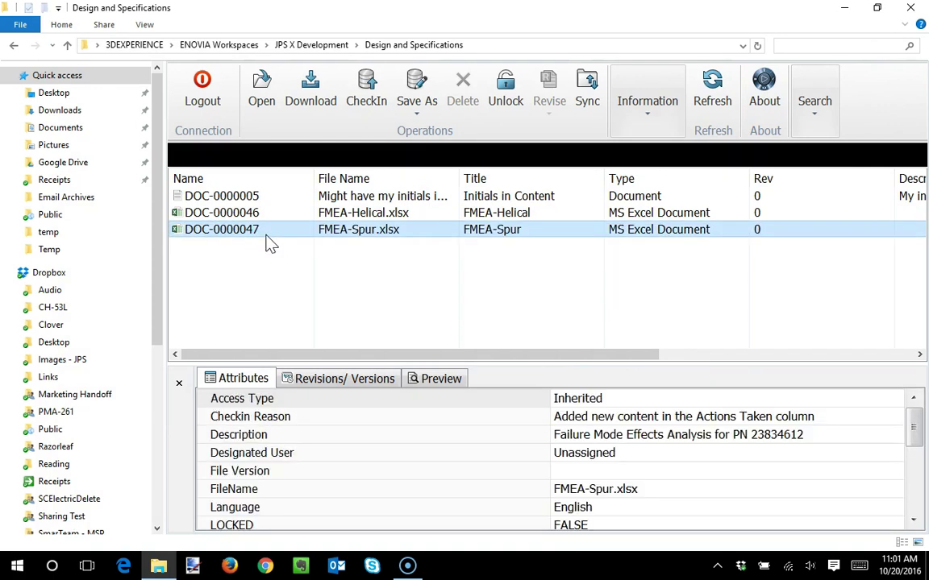
click(345, 381)
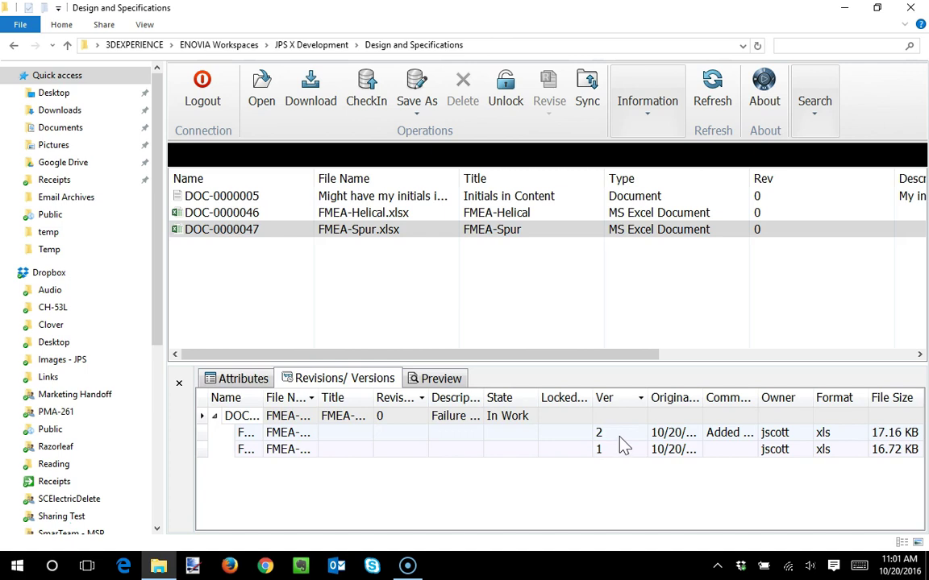
click(723, 439)
- Widen the Comments, File Name and Name columns, then minimize the Workspaces window
drag(755, 400, 866, 399)
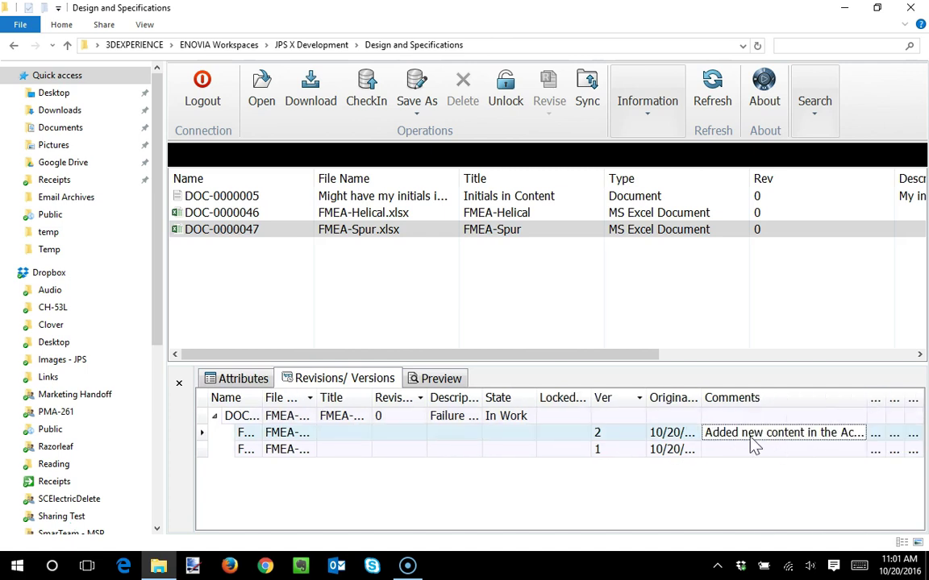
drag(319, 399, 370, 398)
drag(258, 398, 333, 398)
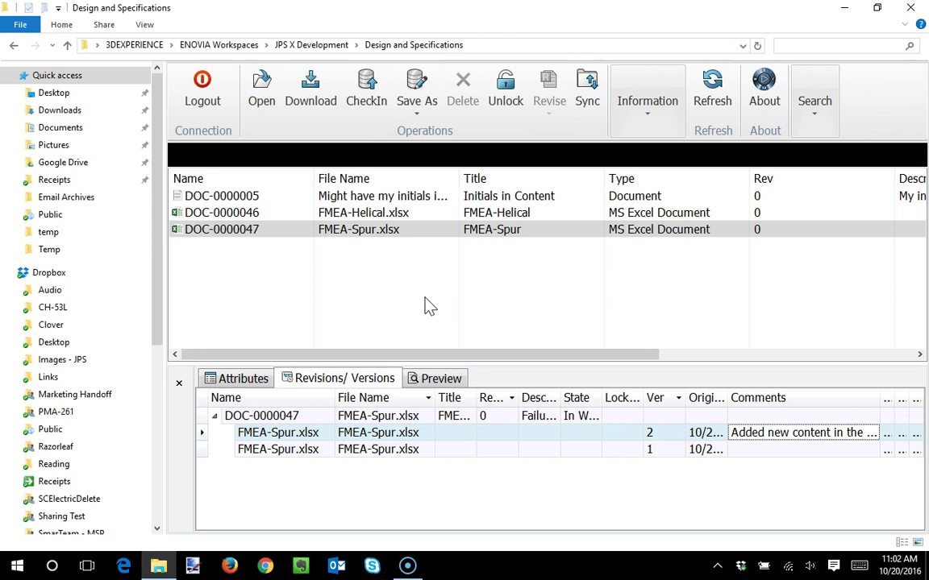
drag(439, 355, 675, 355)
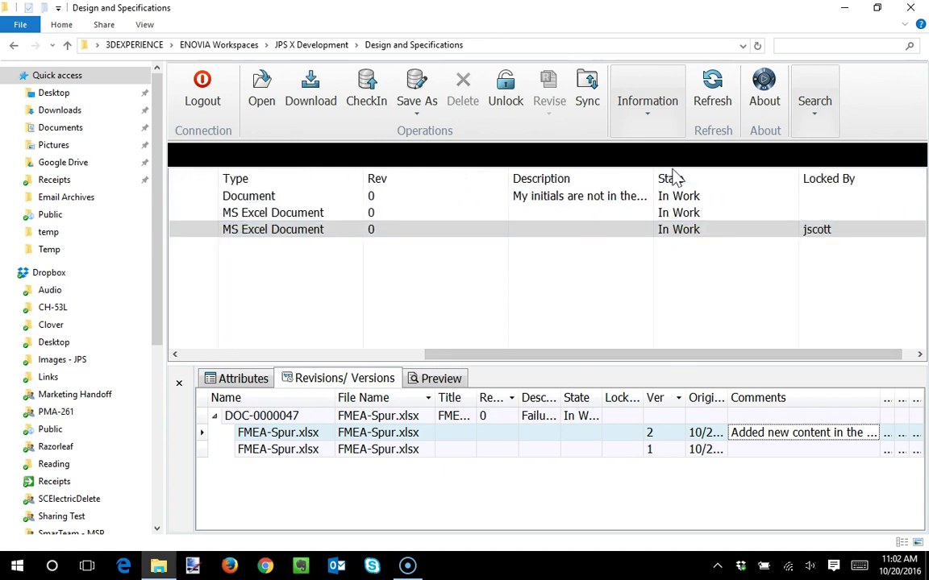
click(686, 233)
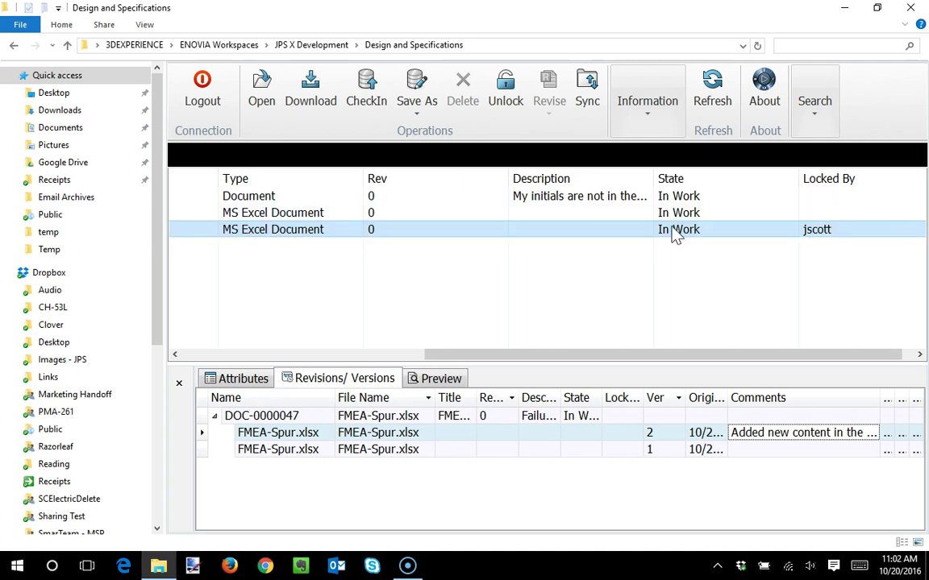
click(845, 9)
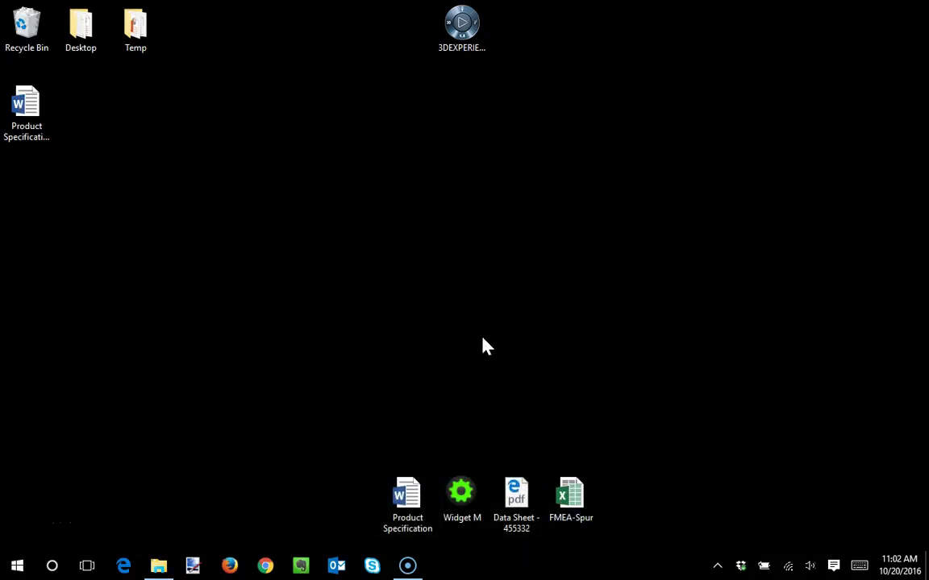
- Open Firefox and log in to 3DPassport with another user's username and password
click(233, 566)
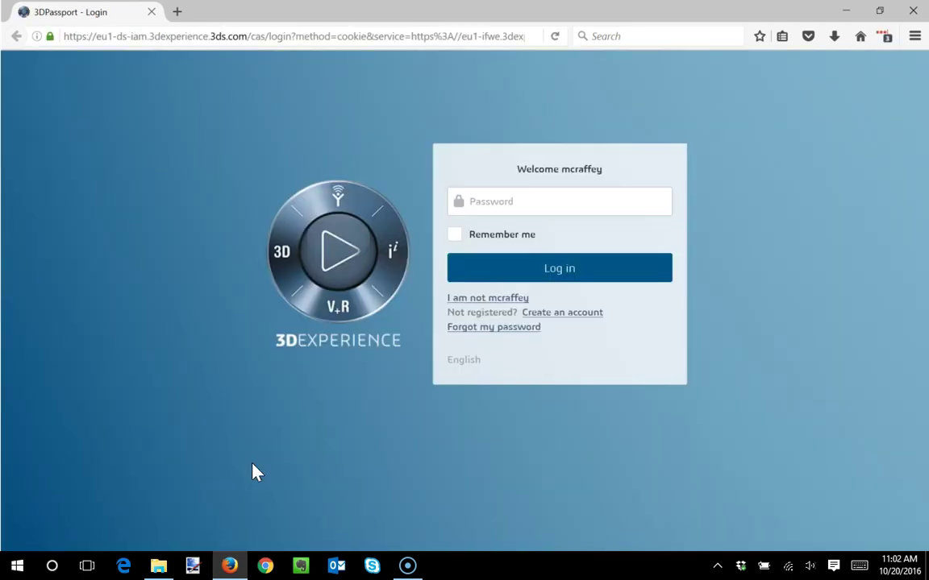
click(476, 299)
click(479, 174)
text(jsc)
key(BackSpace)
key(BackSpace)
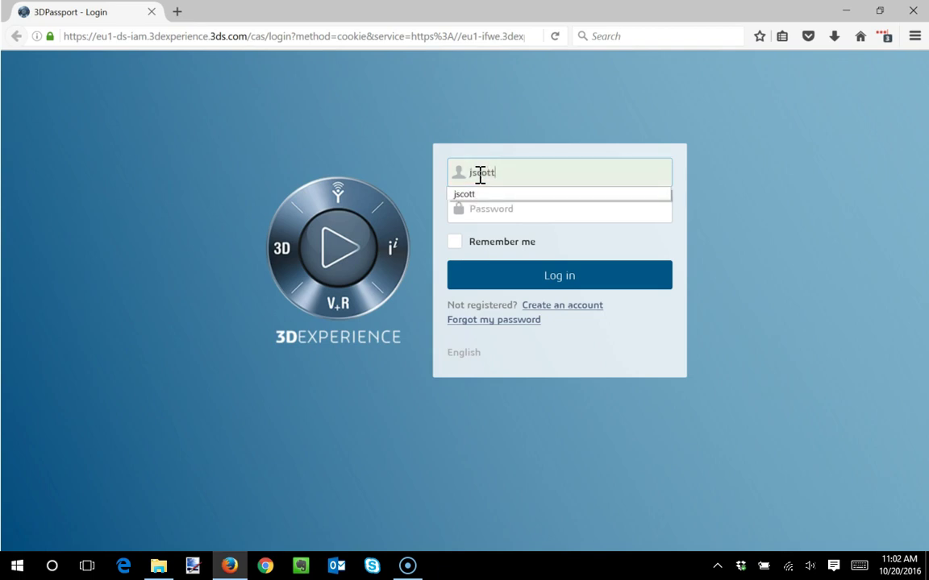
key(Tab)
text(•••••••••••)
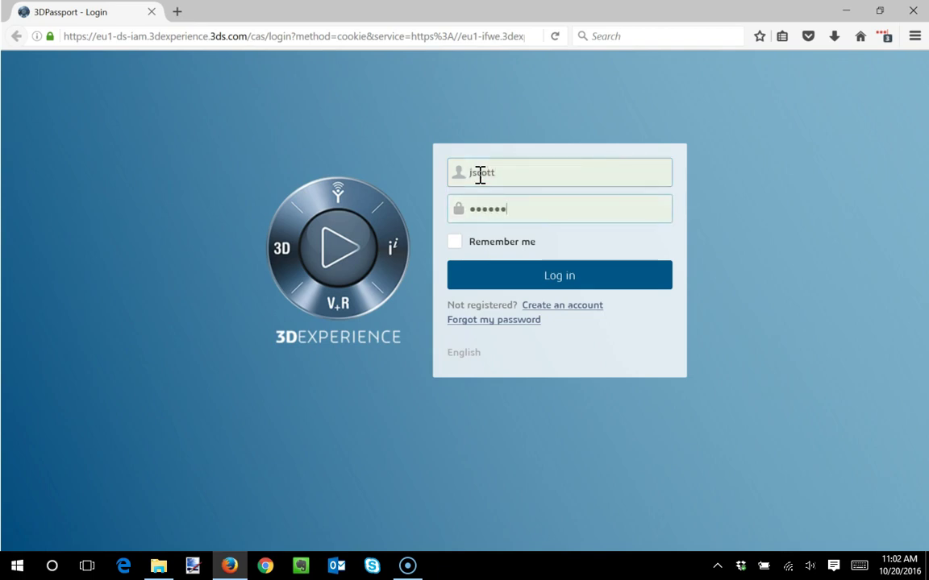
key(Return)
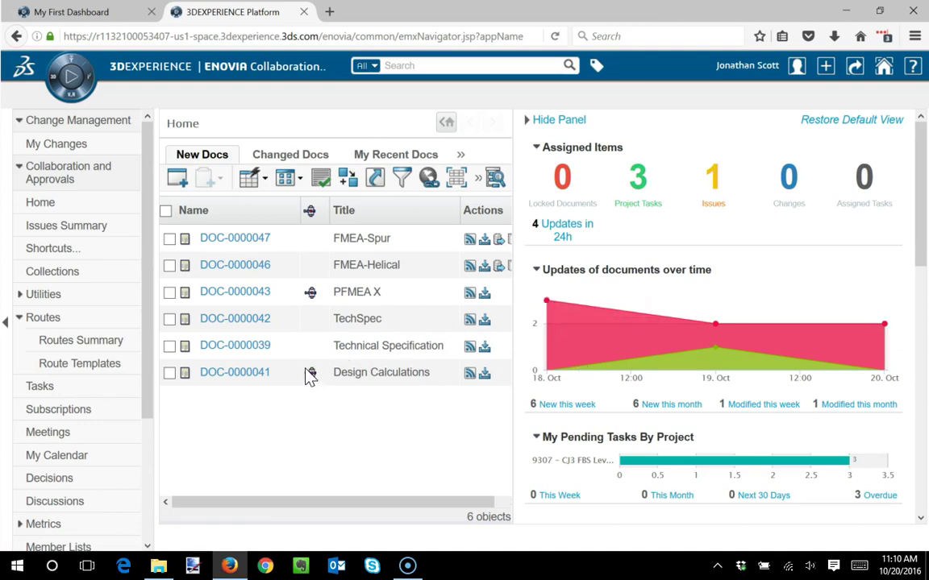
- Open DOC-0000047 FMEA-Spur from New Docs and view its Lifecycle page
click(233, 239)
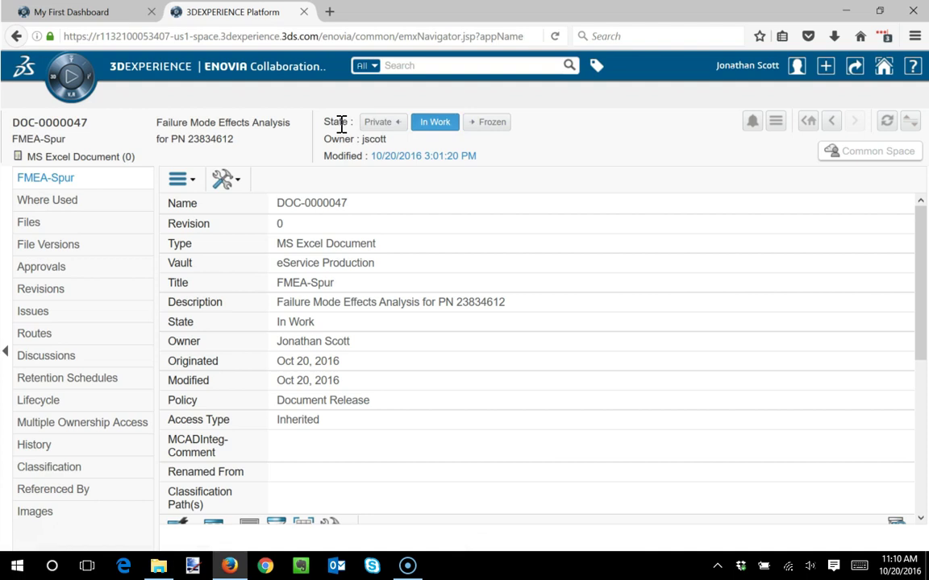
click(45, 405)
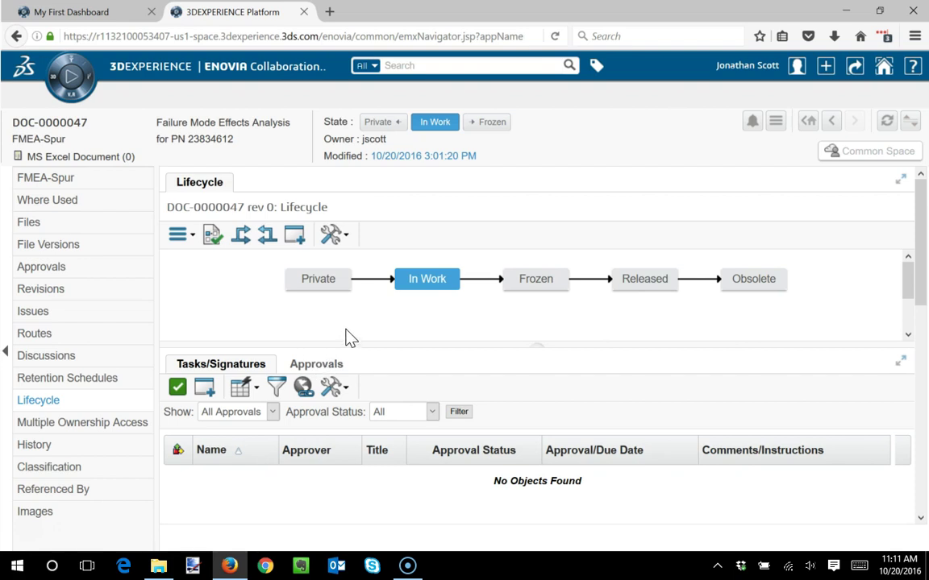
- Show the Approvals tab under FMEA-Spur's lifecycle diagram
click(320, 367)
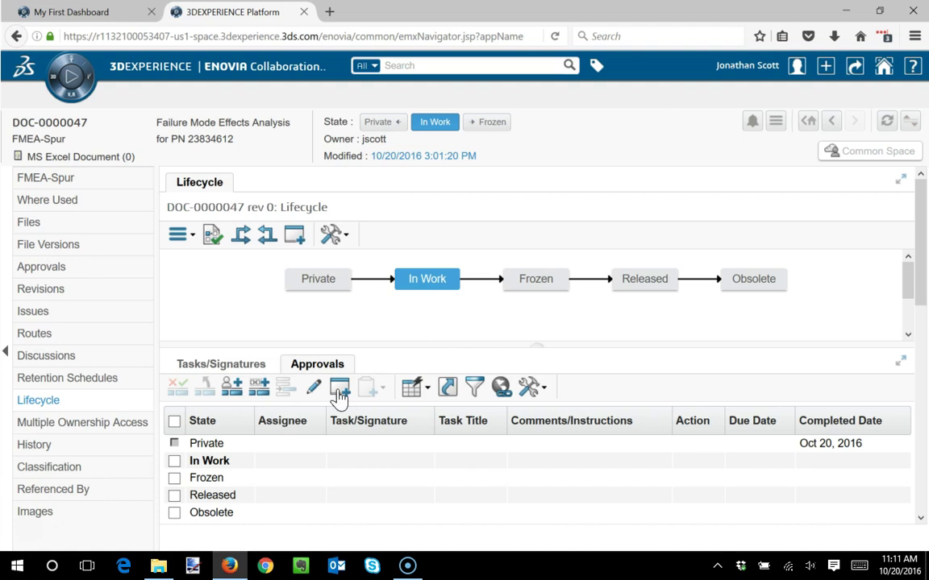
- Assign the 2016-10 Doc Approval route template to the Frozen state
click(259, 389)
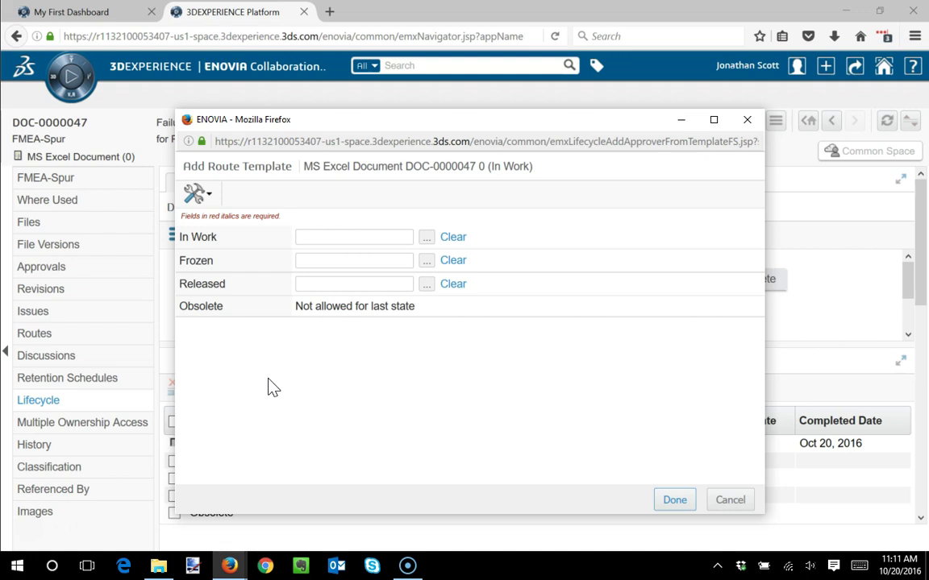
click(428, 262)
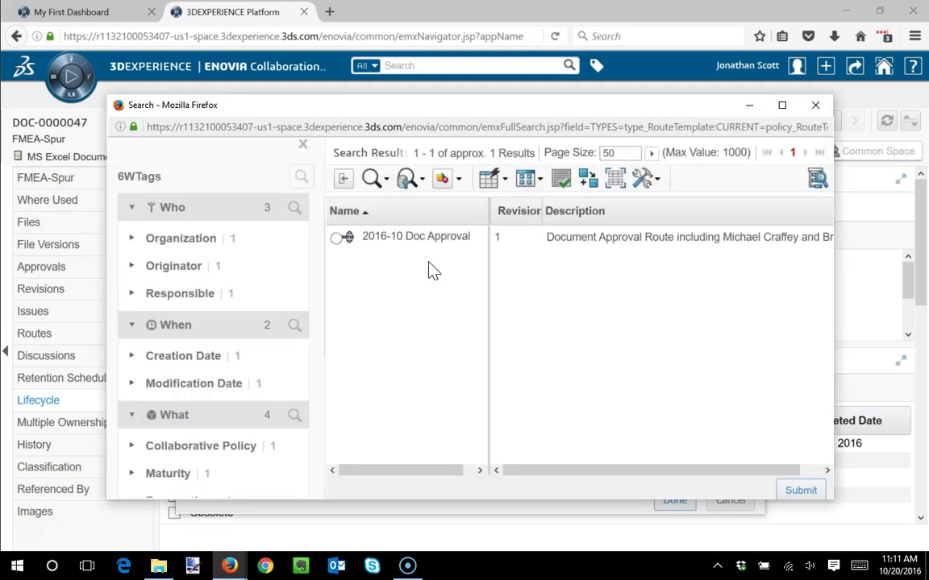
click(336, 239)
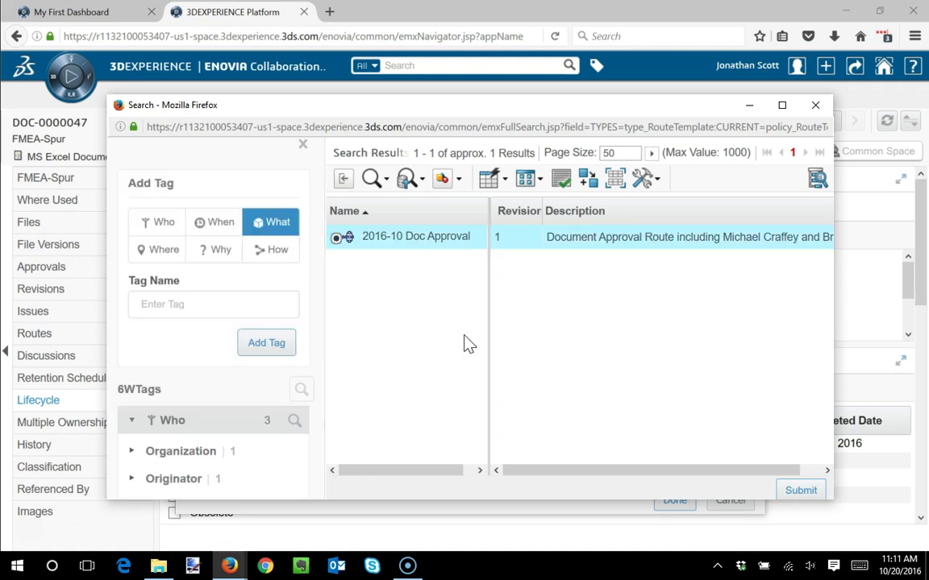
click(798, 493)
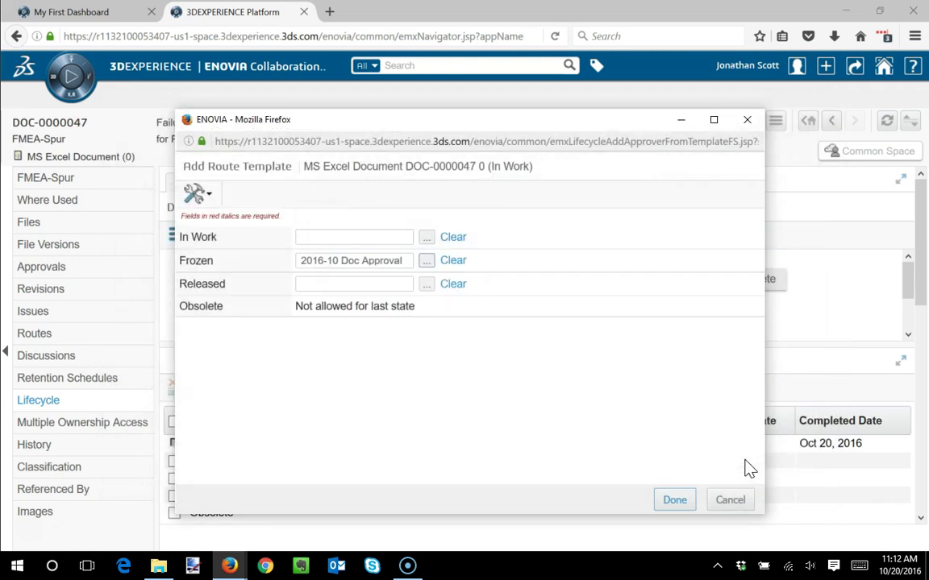
click(676, 503)
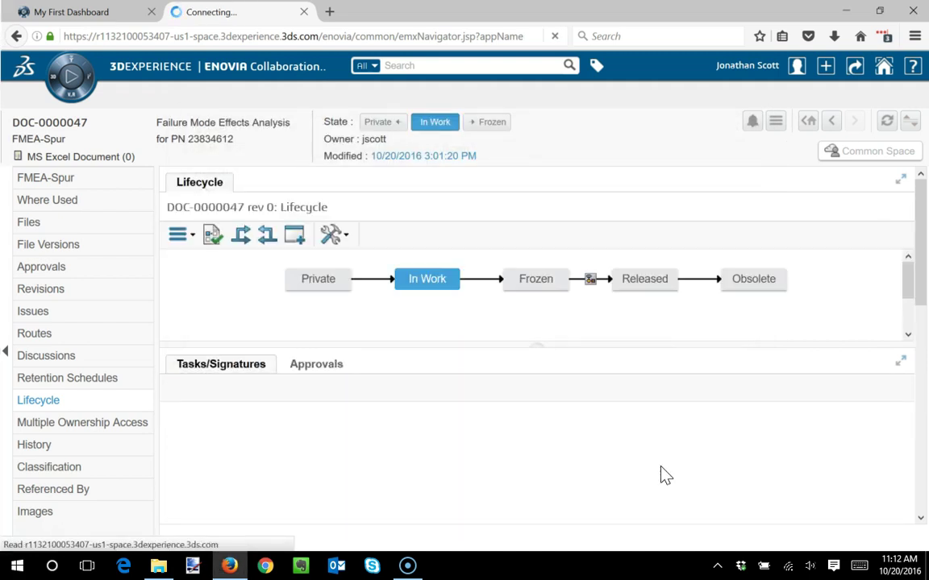
click(591, 282)
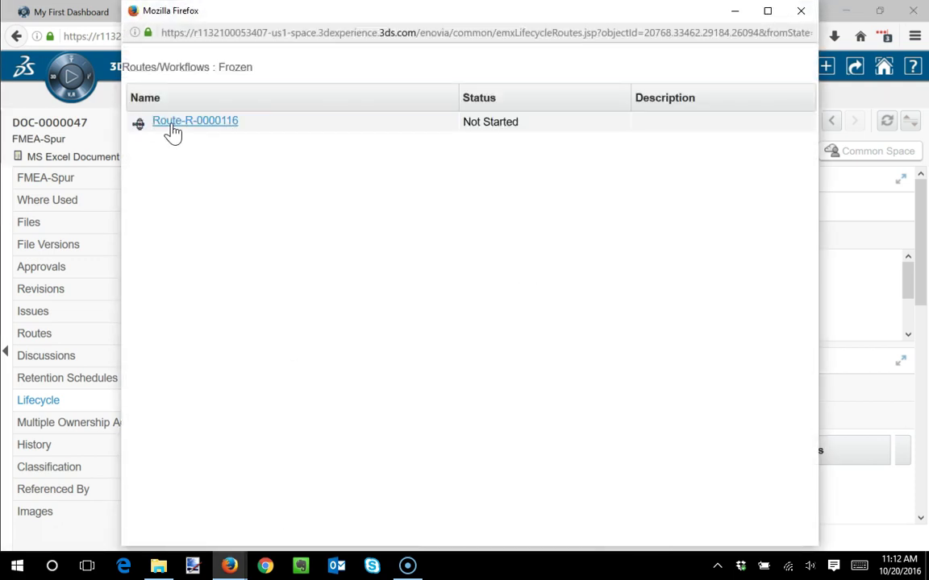
click(173, 129)
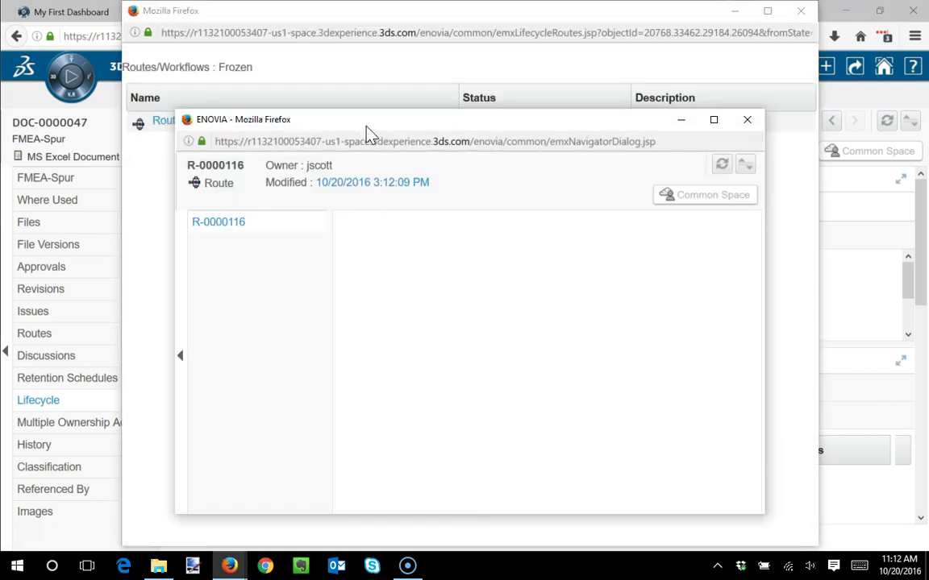
drag(369, 114, 373, 20)
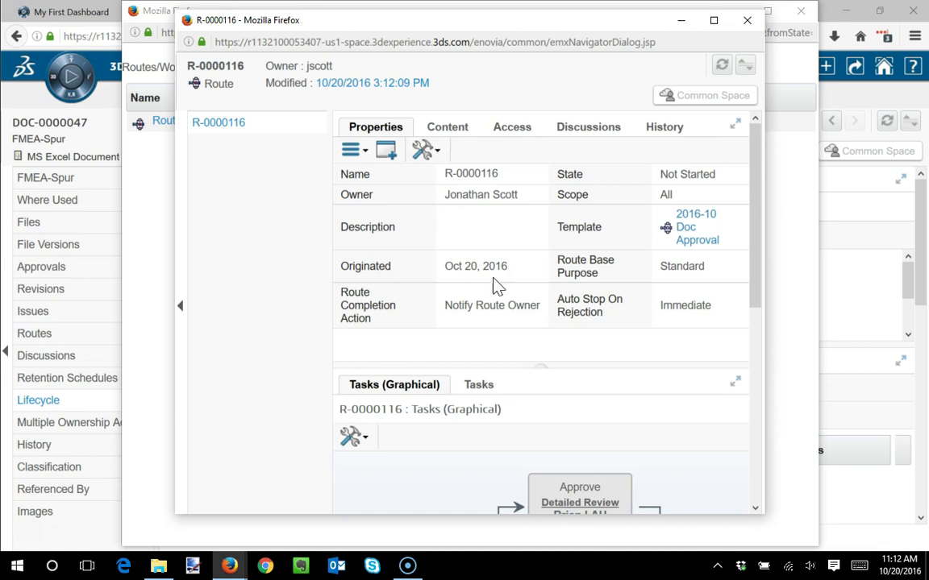
drag(754, 217, 564, 323)
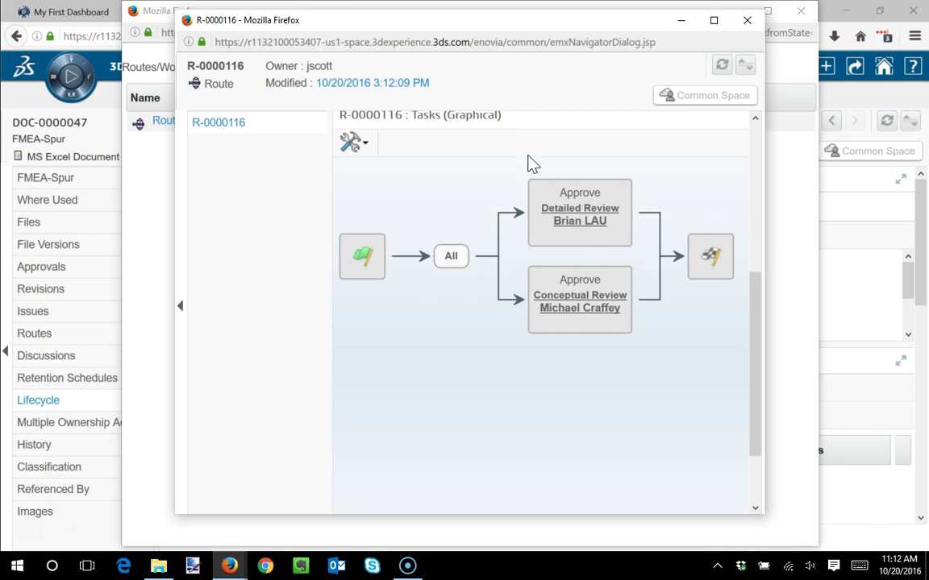
click(750, 24)
click(804, 12)
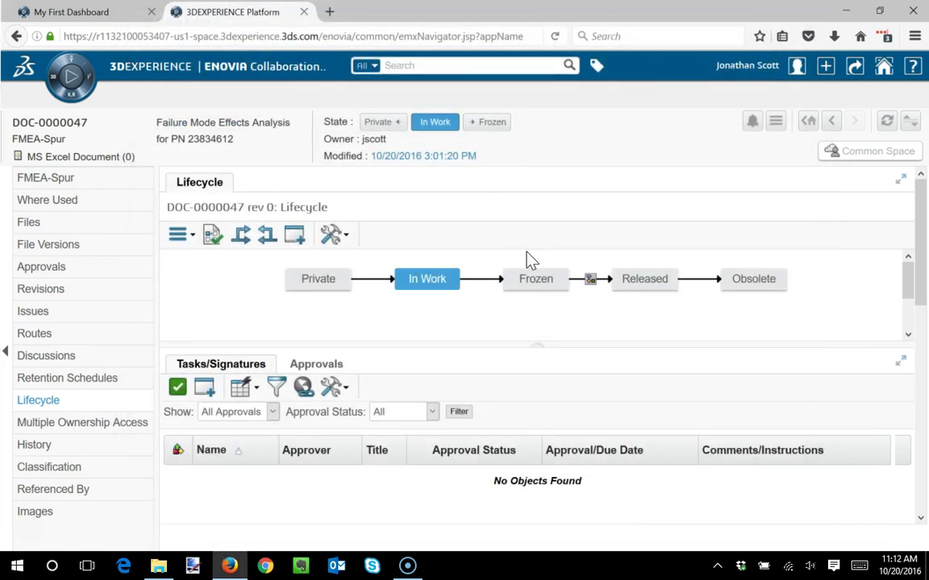
- Promote FMEA-Spur to Frozen and start route R-0000116 from its Actions menu
click(486, 123)
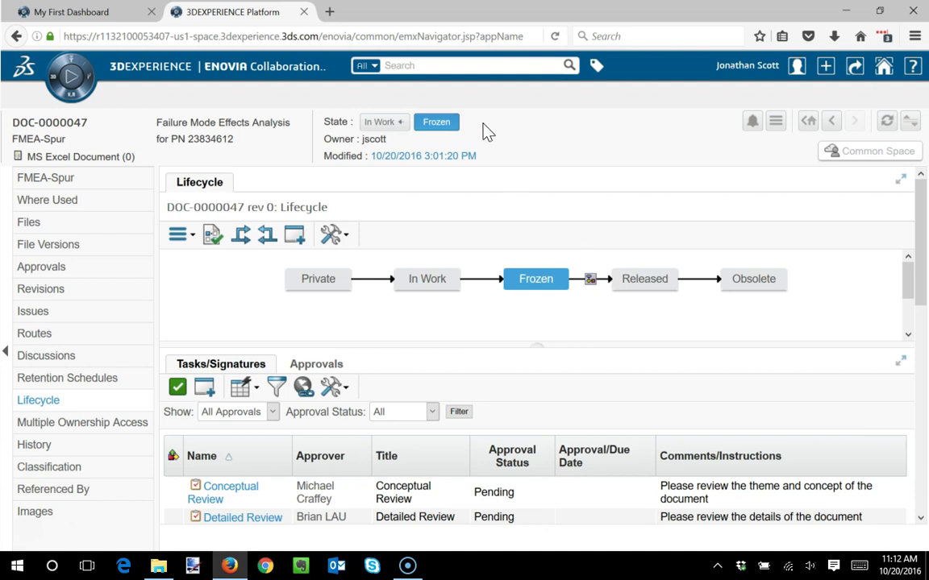
click(590, 282)
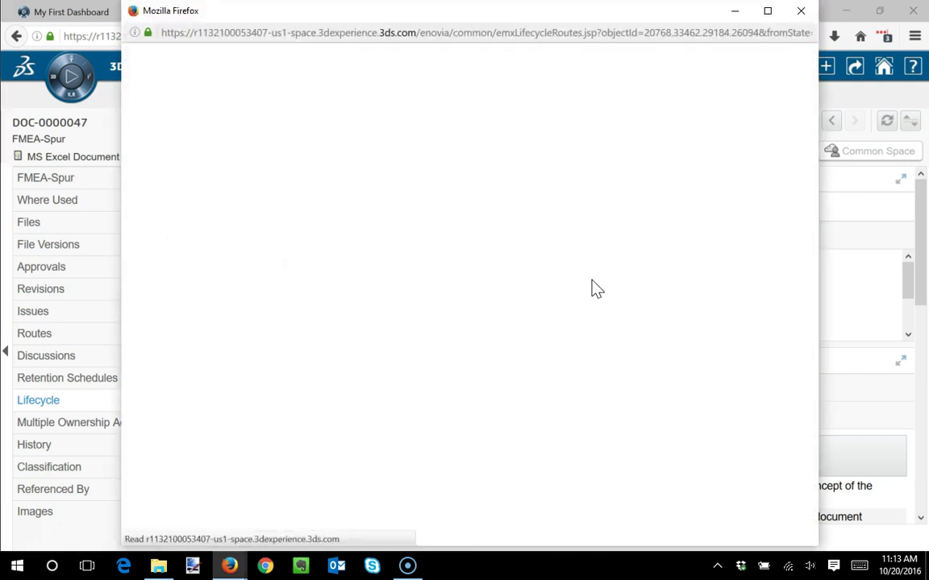
click(229, 122)
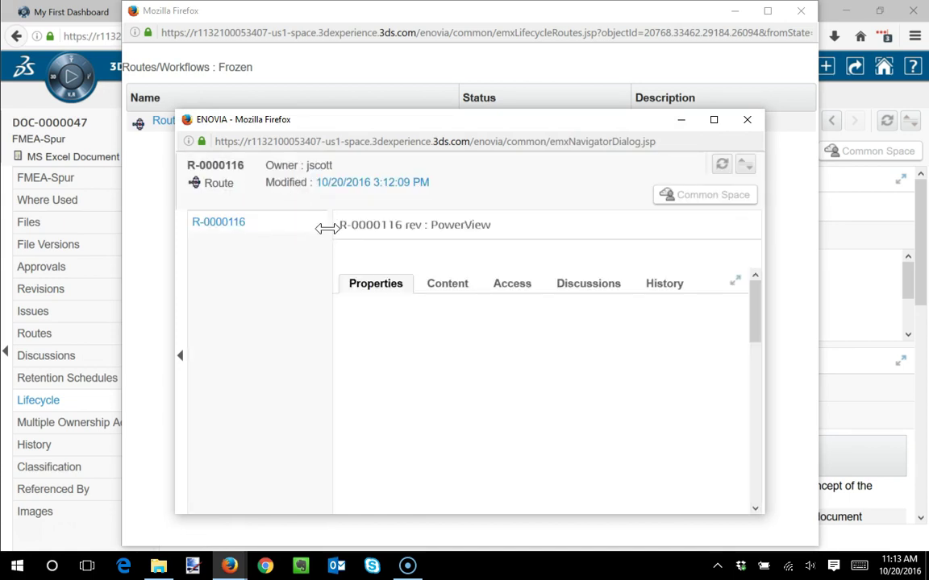
click(361, 252)
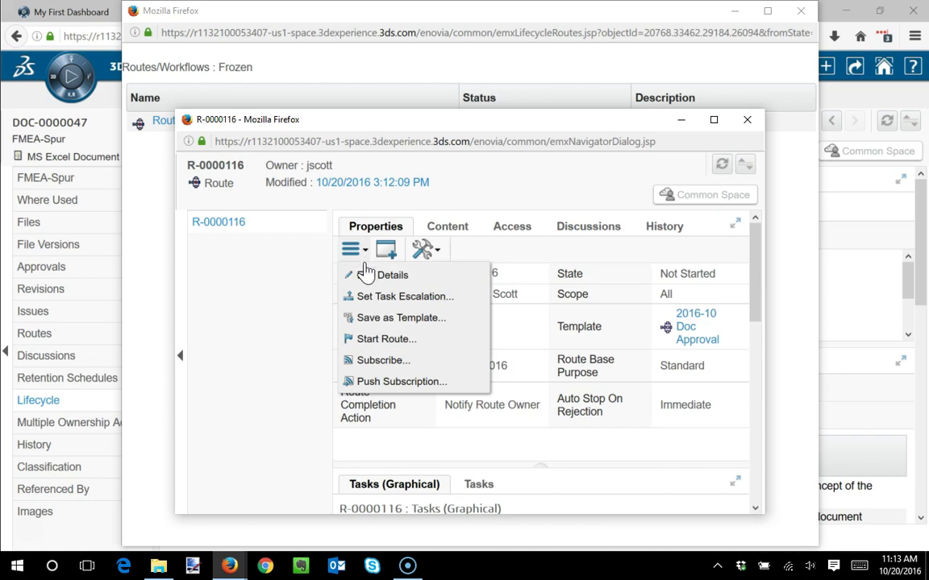
click(389, 339)
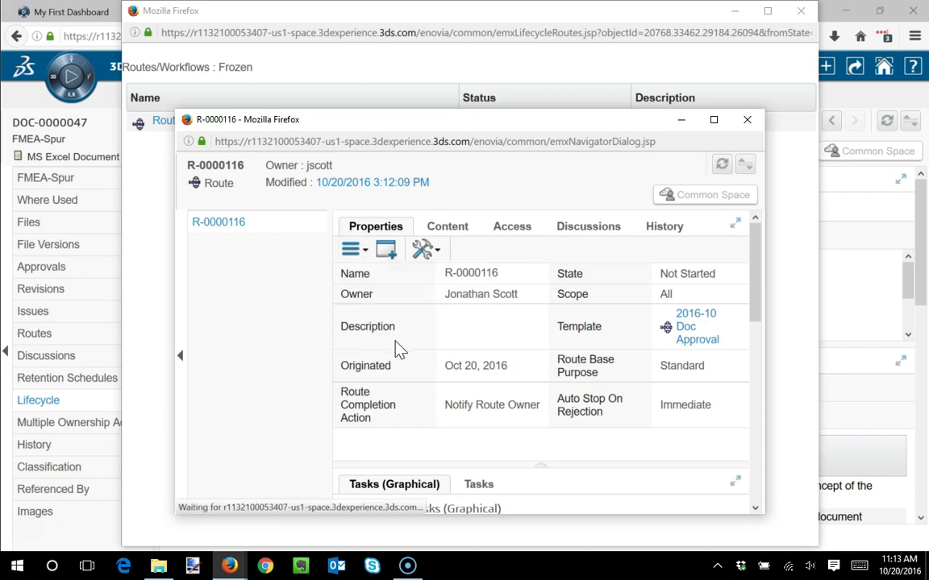
click(755, 125)
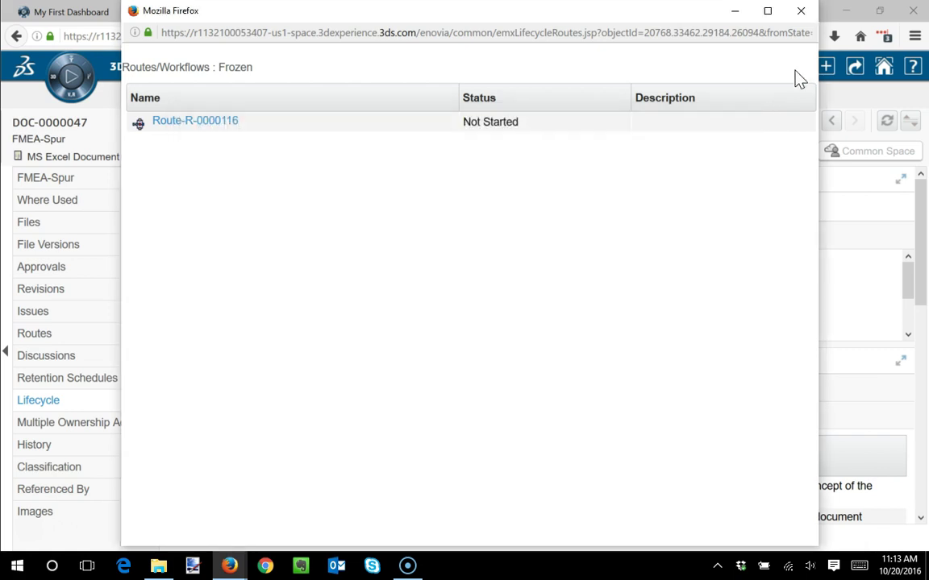
click(800, 11)
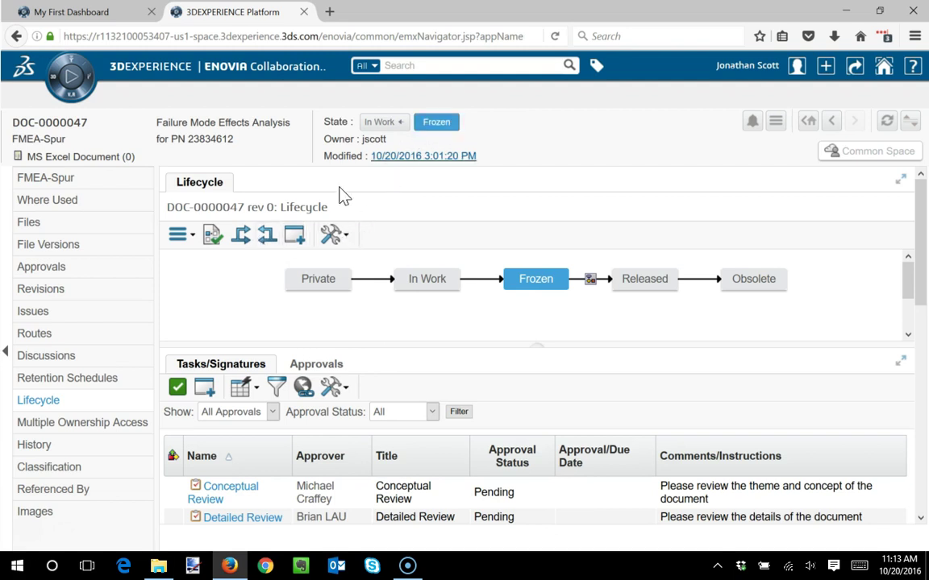
- Attempt promotion to Released, dismiss the Promotion Failed alert, and sign out
click(244, 239)
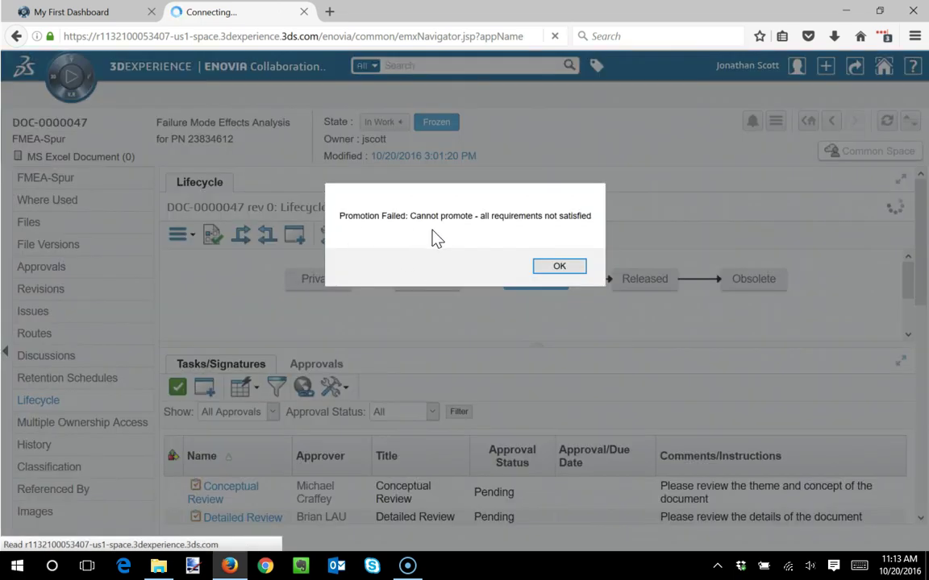
click(559, 268)
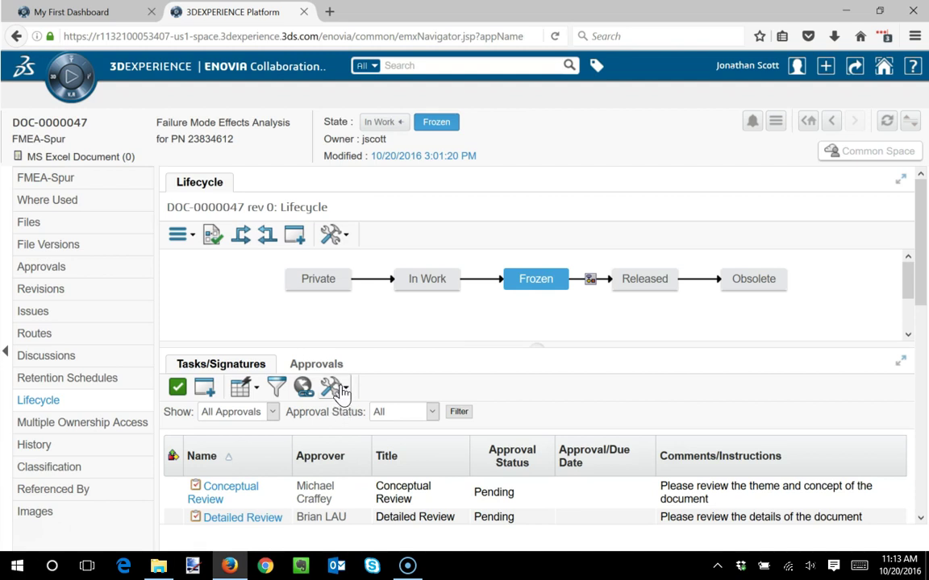
click(796, 76)
click(706, 213)
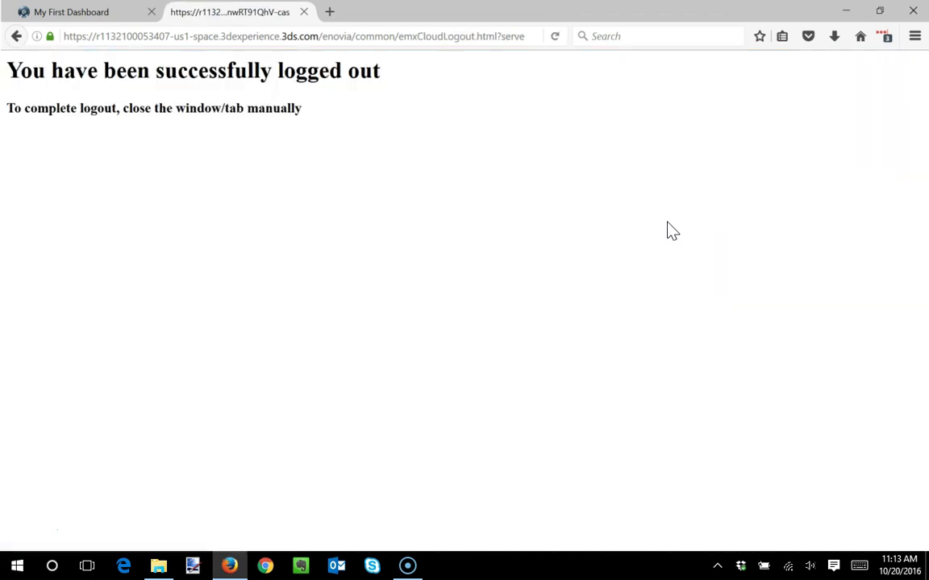
- Reopen the browser and log in to 3DPassport with the reviewer's username and password
click(909, 10)
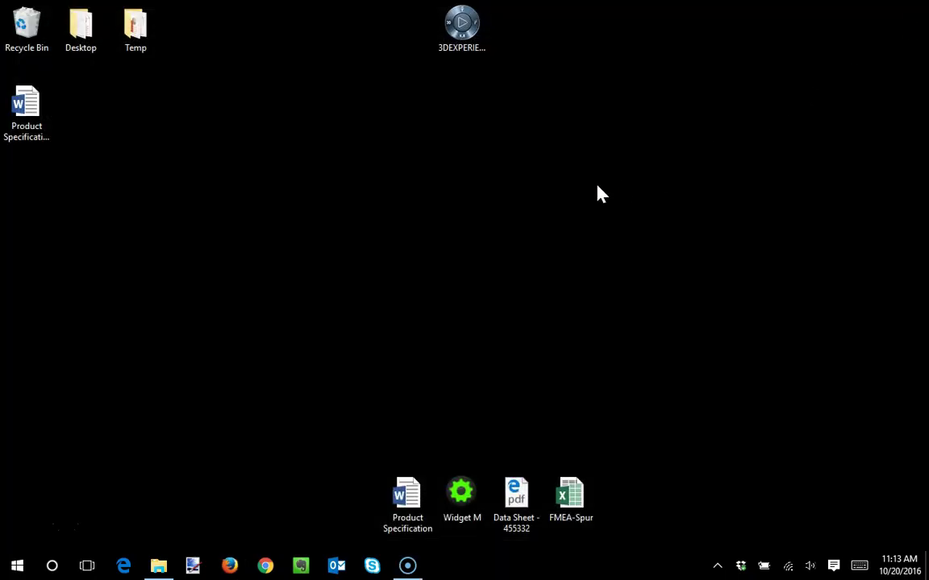
click(230, 566)
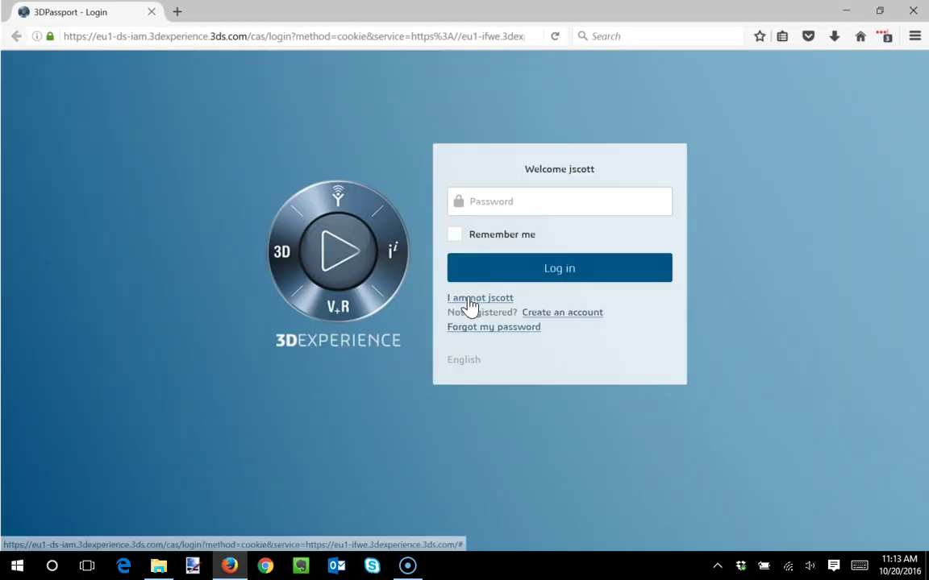
click(468, 298)
key(Tab)
text(•)
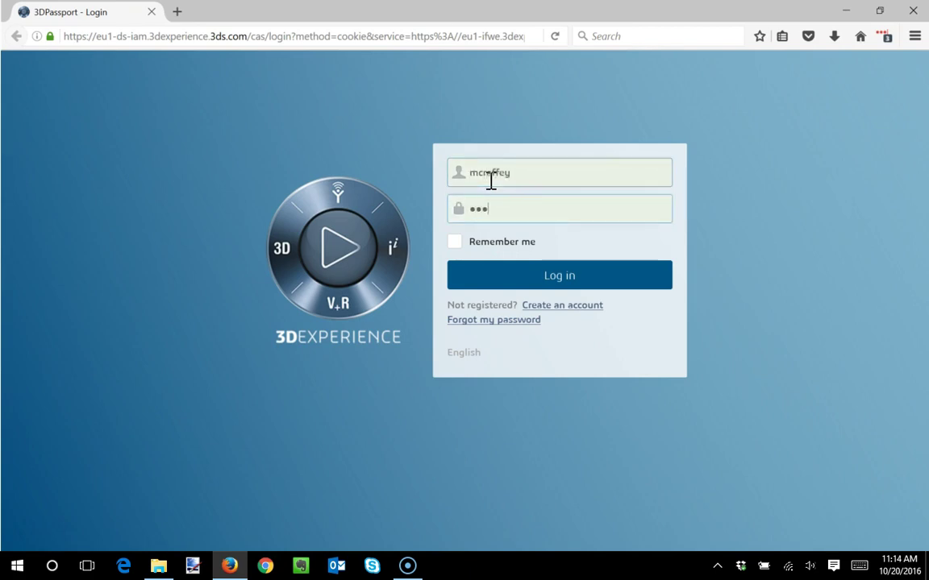
text(••••••••••)
key(Return)
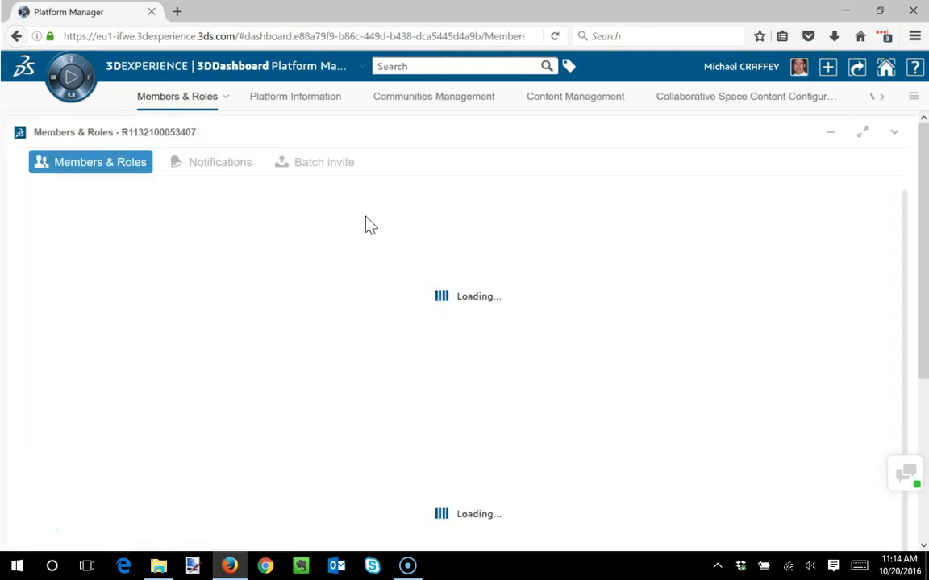
- Launch Collaboration & Approvals from the compass's Social and Collaborative Apps list
click(66, 74)
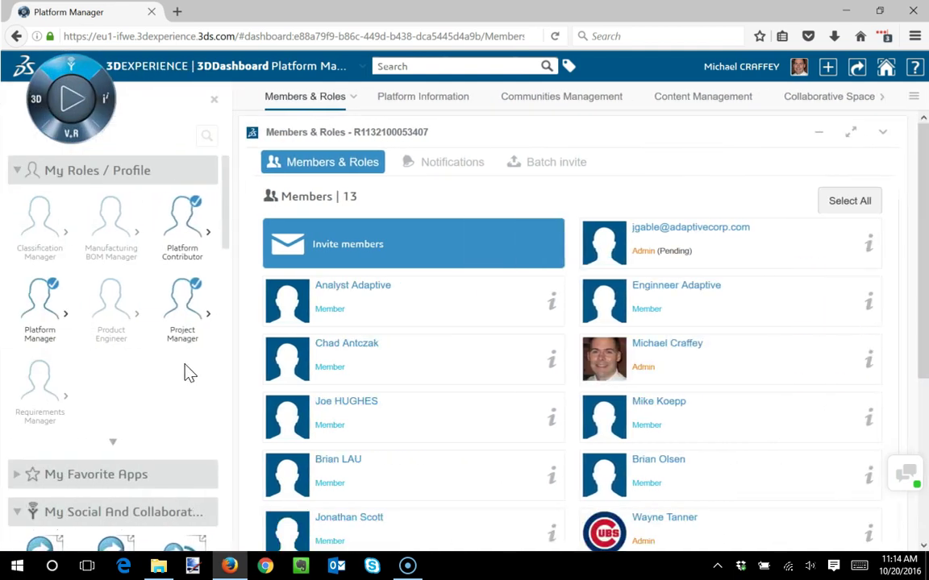
drag(226, 222, 218, 368)
click(100, 413)
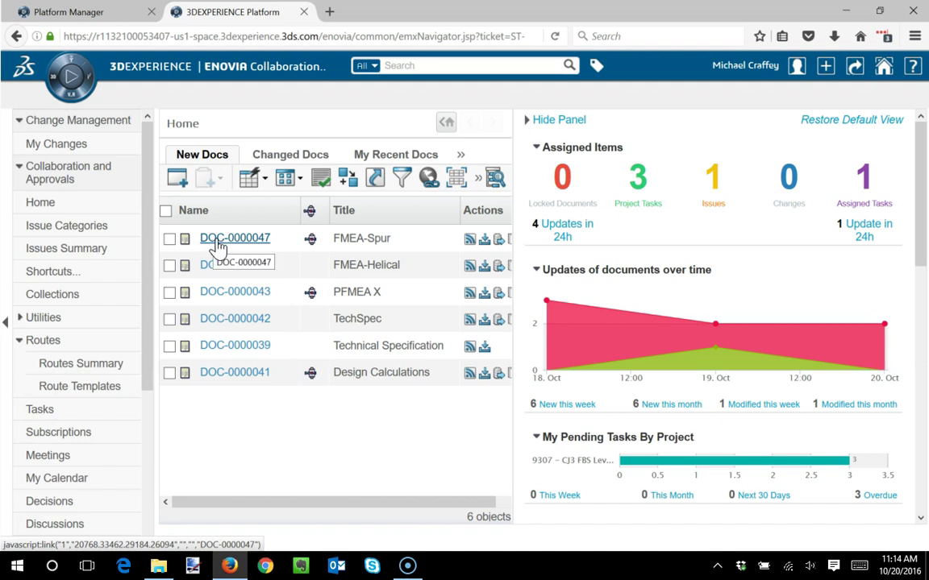
- From Assigned Tasks, open IT-0000120 and approve it with 'Yes I approve, this looks good'
click(867, 187)
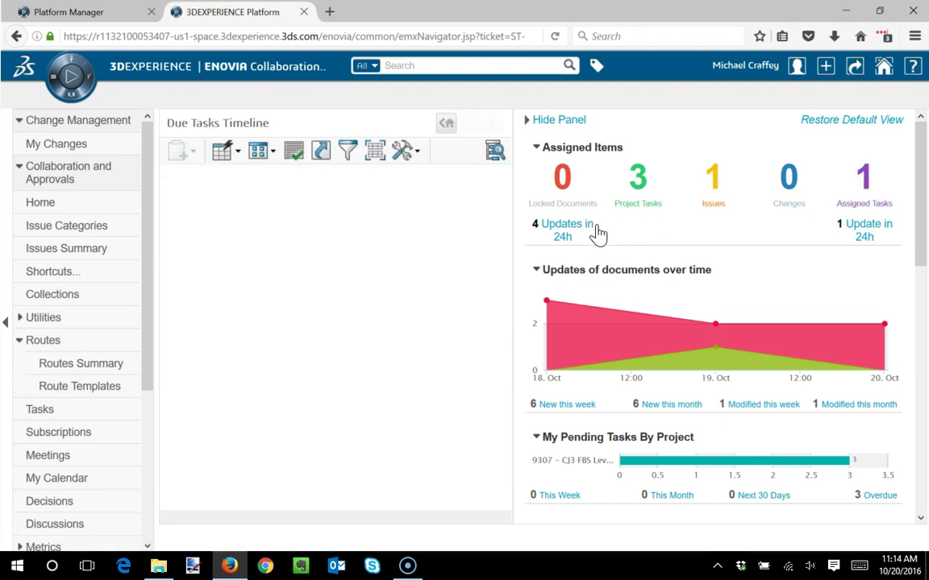
click(223, 213)
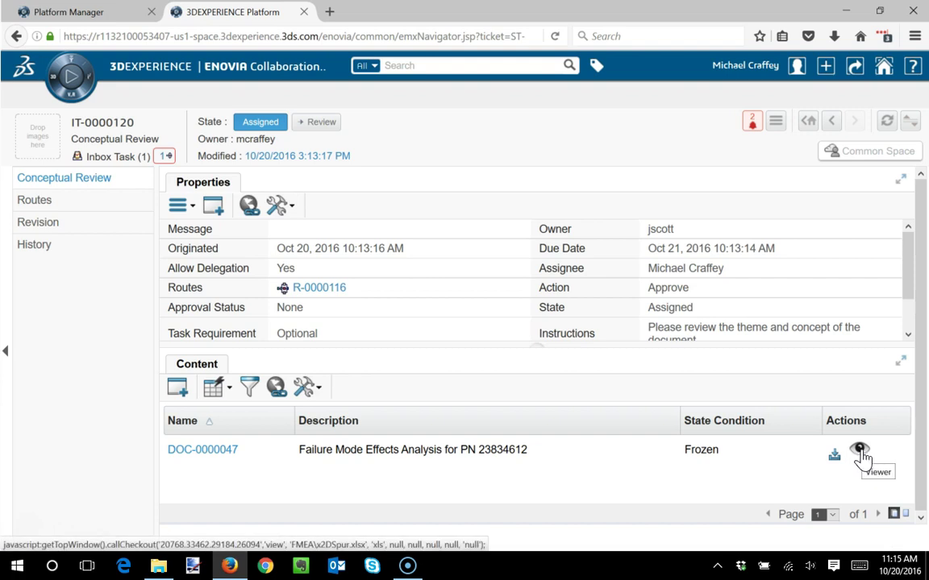
click(181, 207)
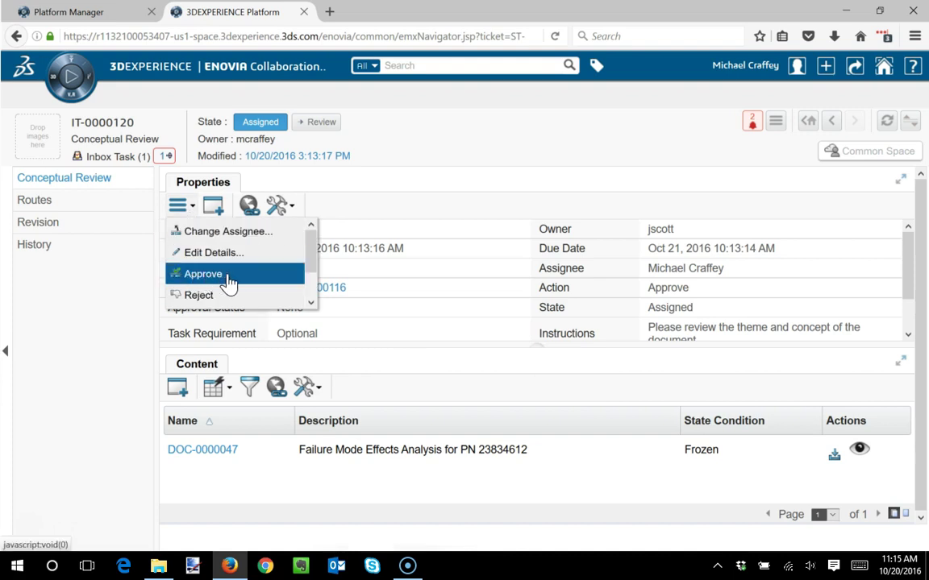
drag(308, 260, 313, 296)
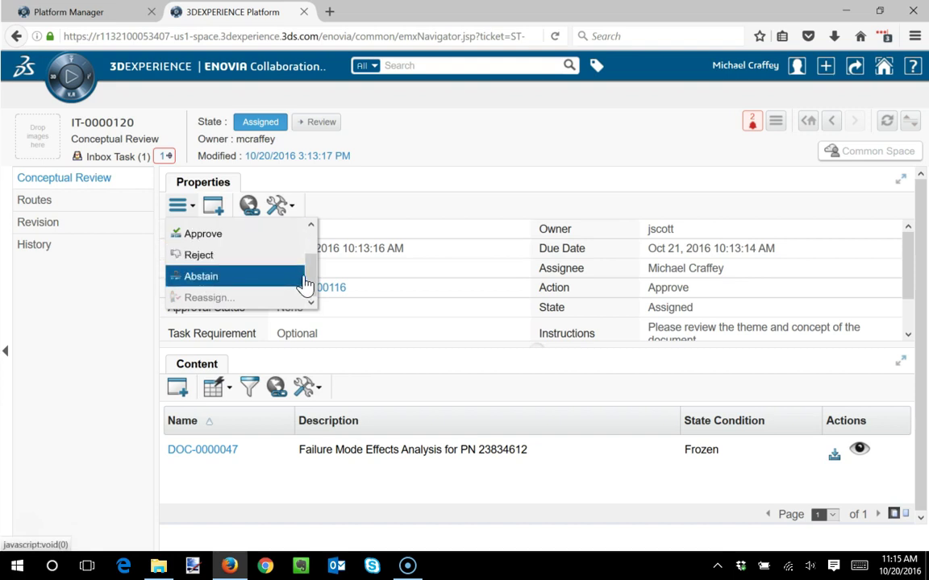
drag(308, 284, 311, 244)
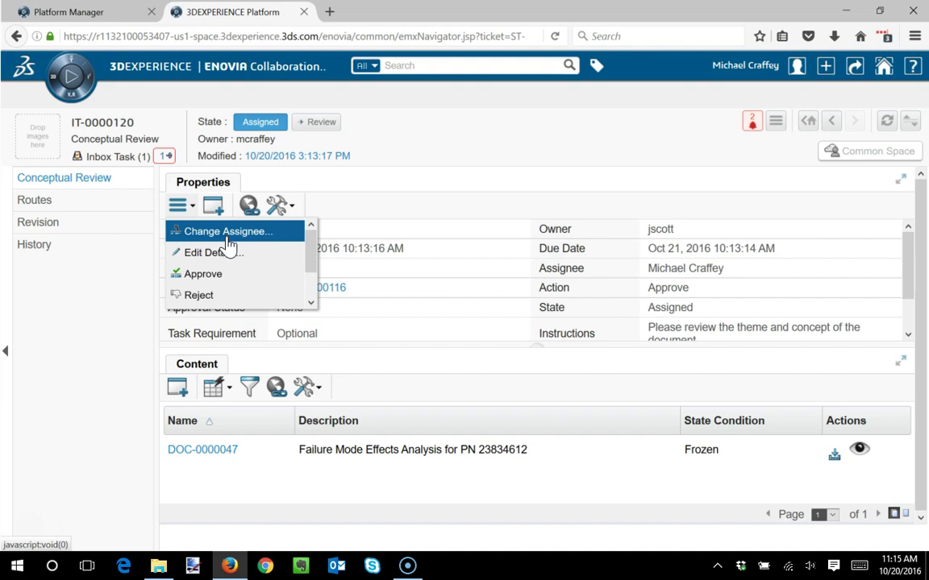
click(222, 271)
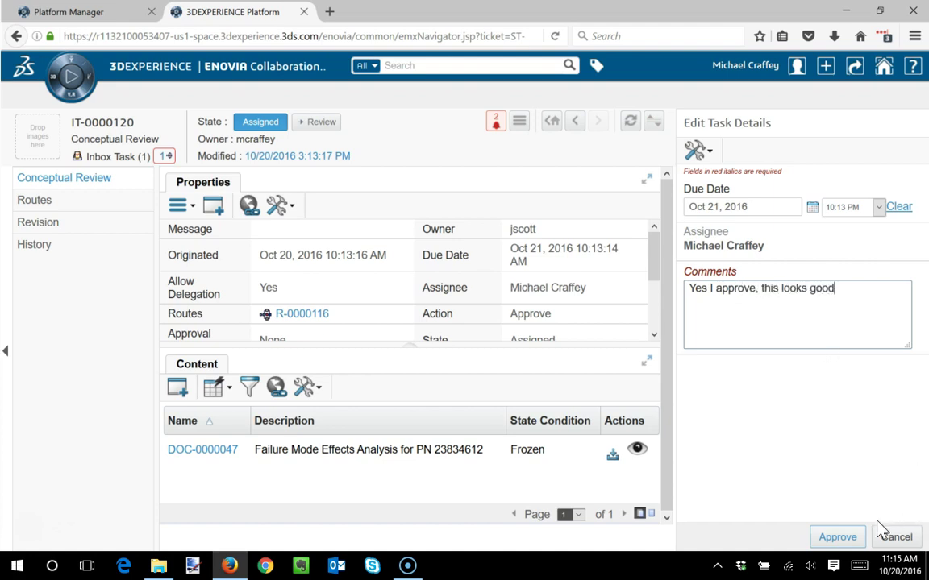
- Confirm approval of IT-0000120, marking it Complete, and view its empty Routes page
click(848, 538)
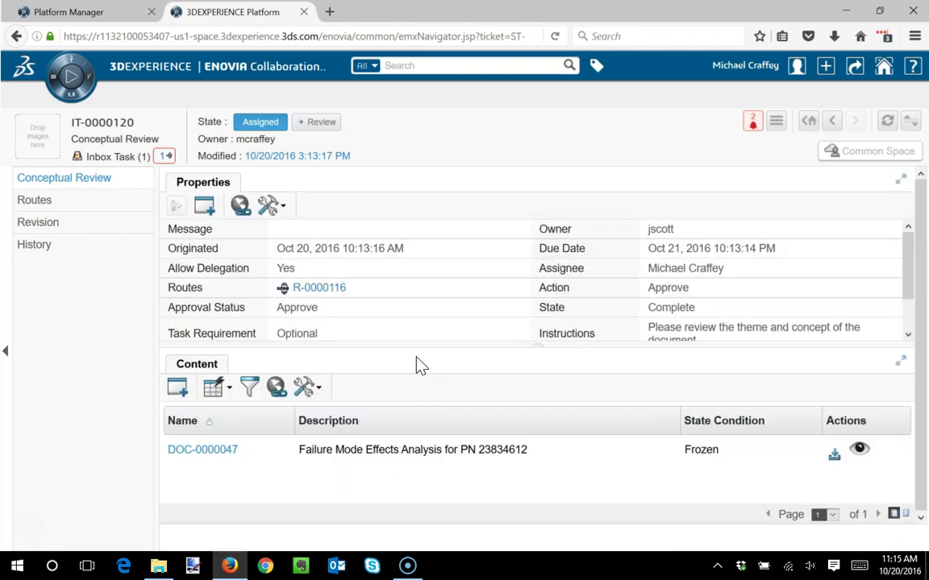
click(37, 201)
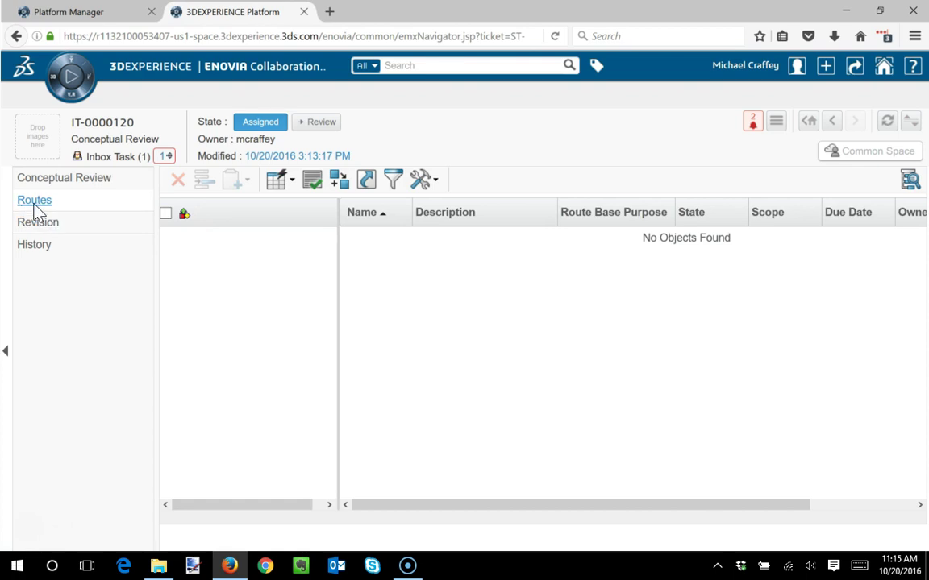
- Sign the reviewer out of 3DEXPERIENCE, then close and relaunch Firefox
click(798, 68)
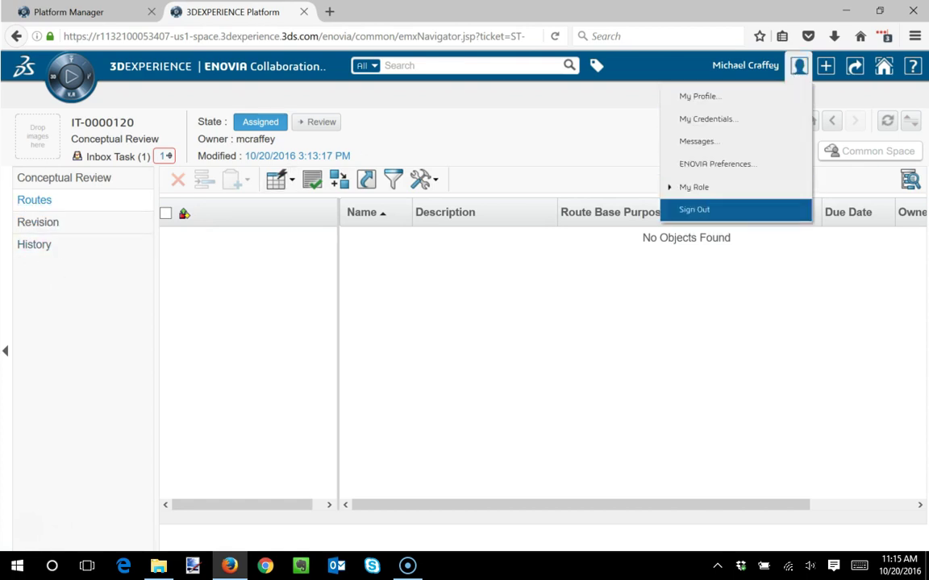
click(698, 209)
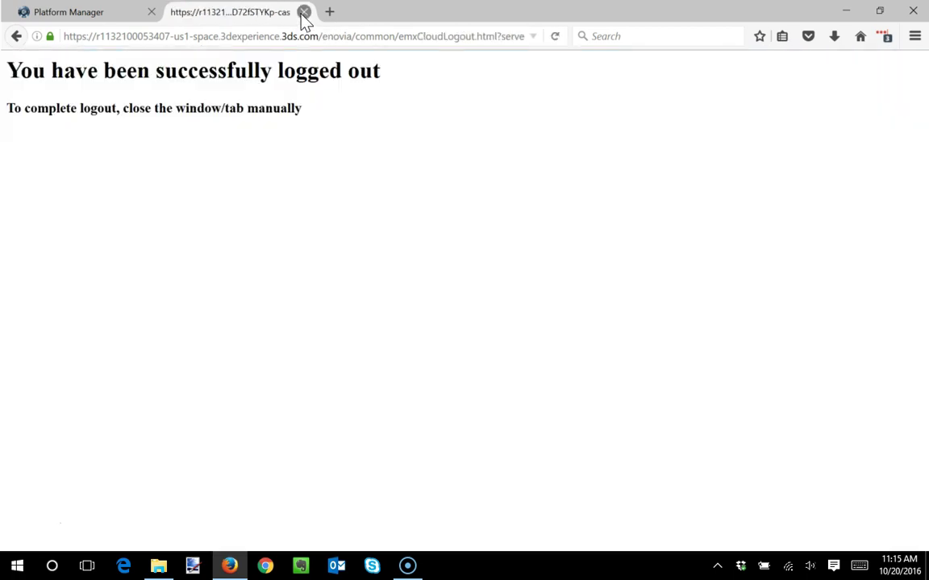
click(912, 10)
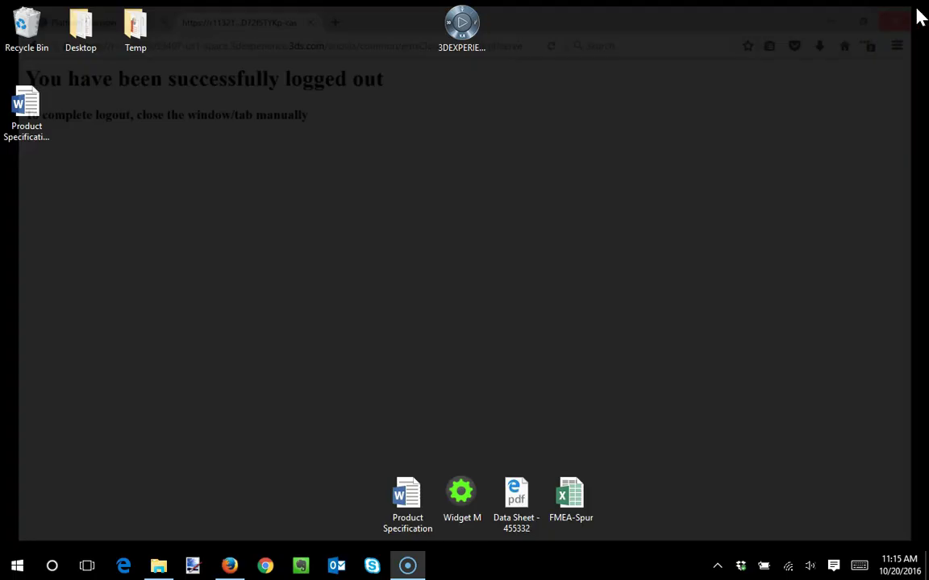
click(229, 568)
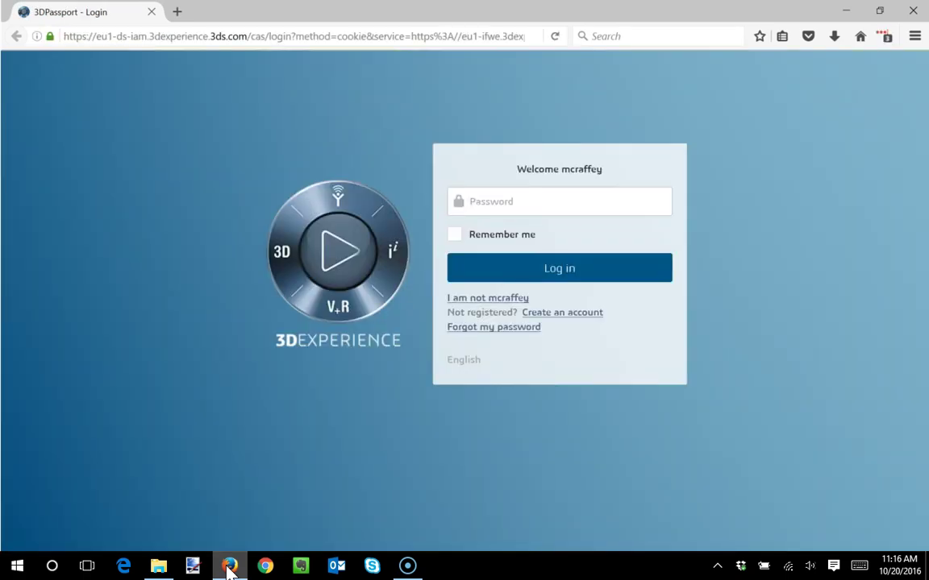
- Log in as the document owner and launch Collaboration & Approvals from the compass
click(495, 298)
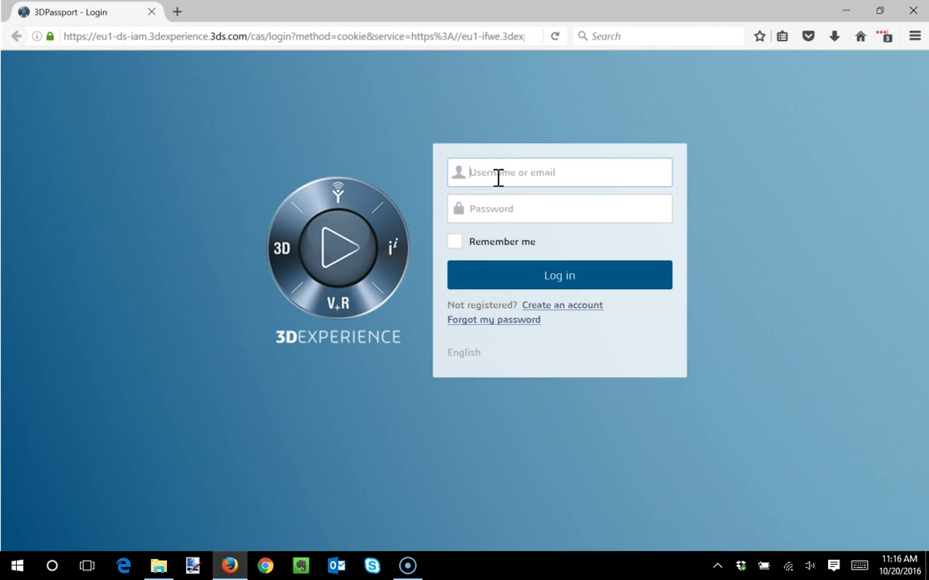
key(Tab)
text(••)
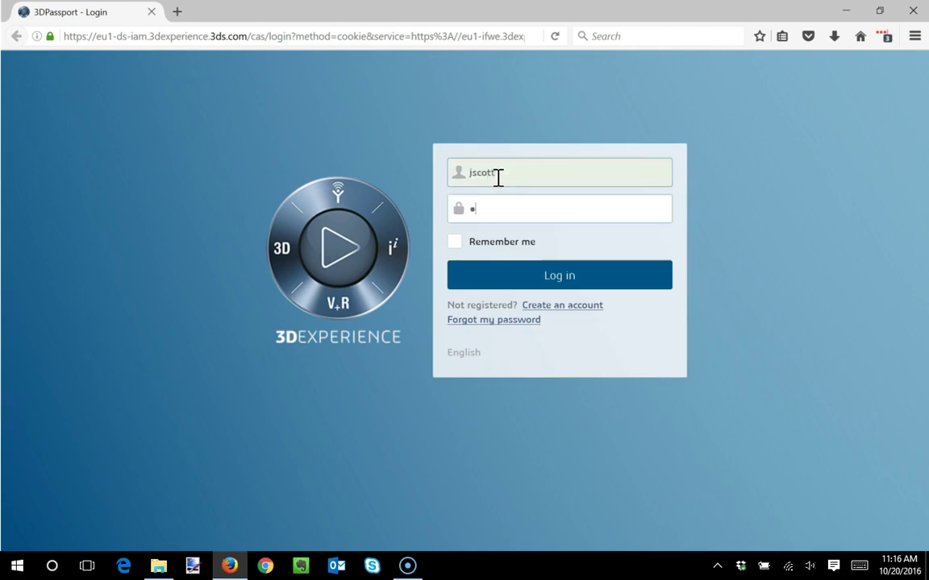
text(•••••••••)
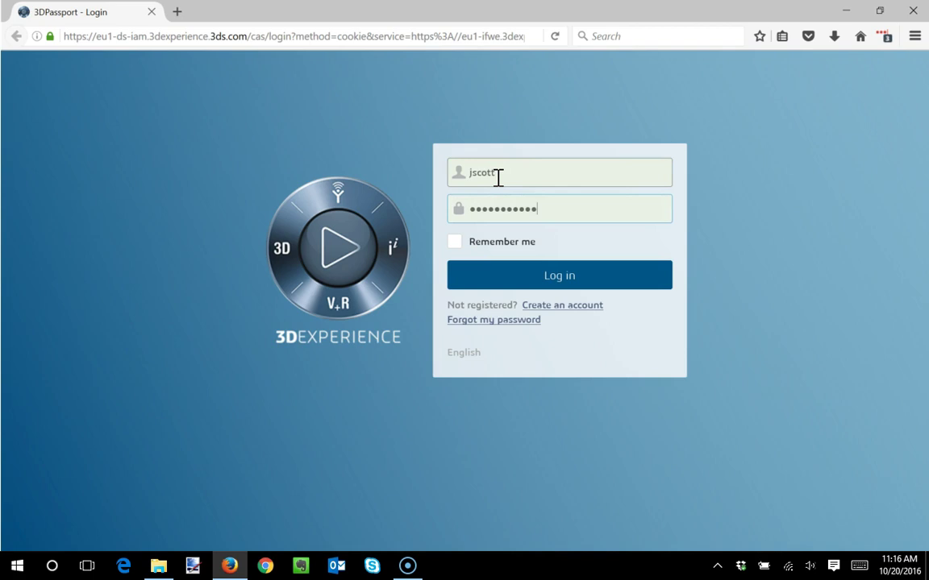
key(Return)
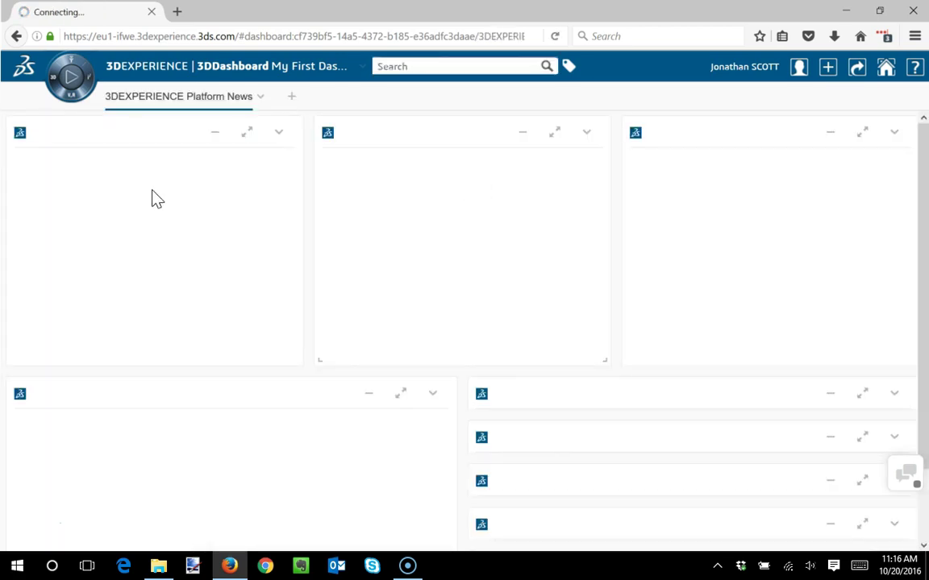
click(72, 74)
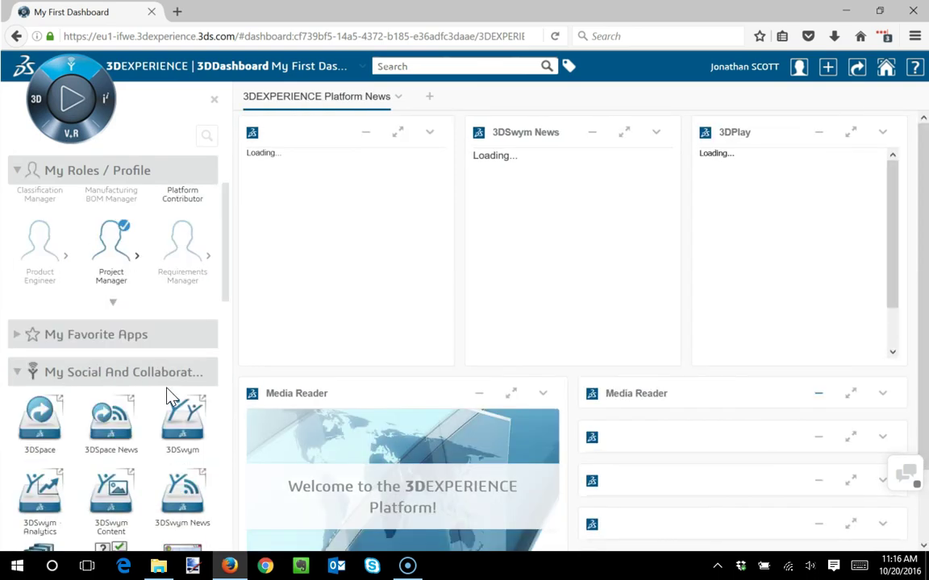
scroll(166, 395, down, 3)
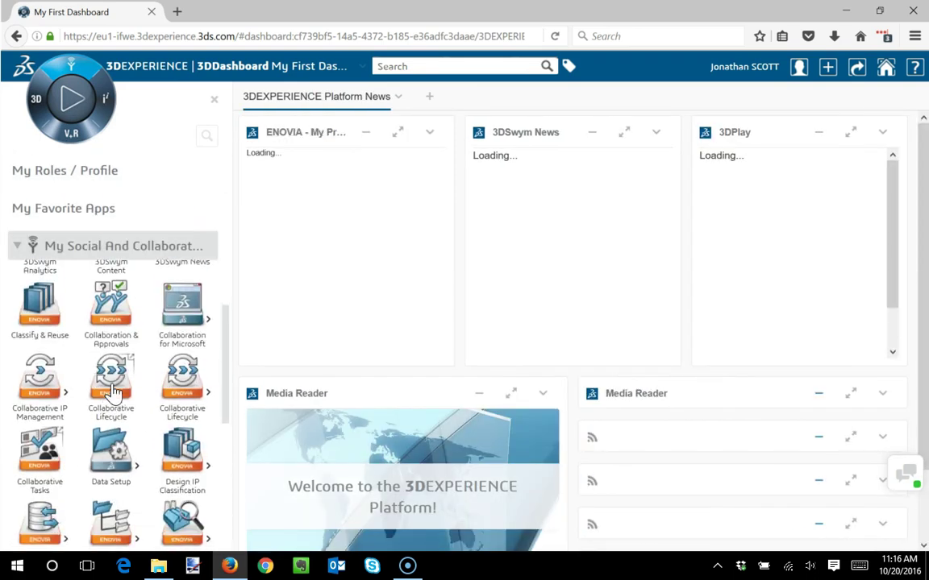
click(111, 313)
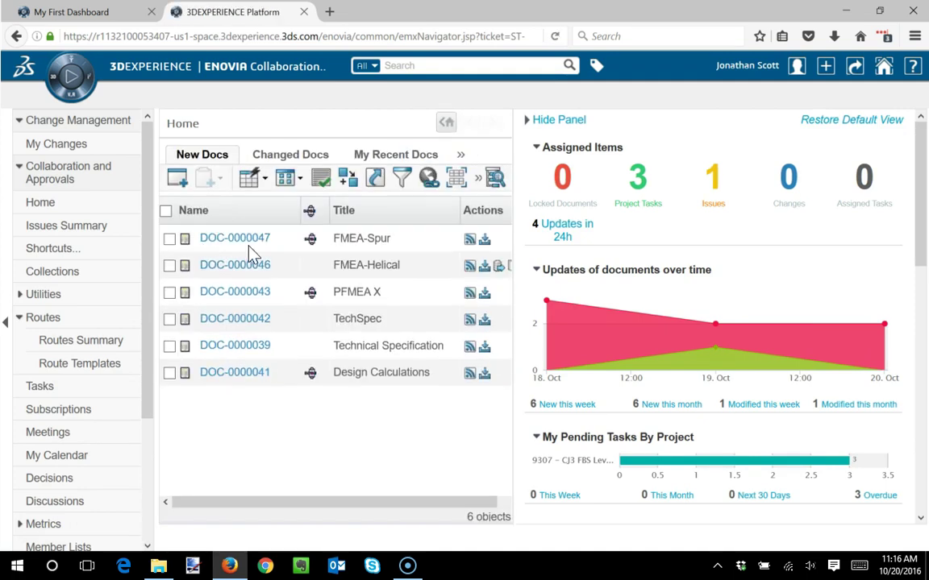
- Open DOC-0000047 FMEA-Spur's Lifecycle: Conceptual Review approved, Detailed Review awaiting approval
click(239, 242)
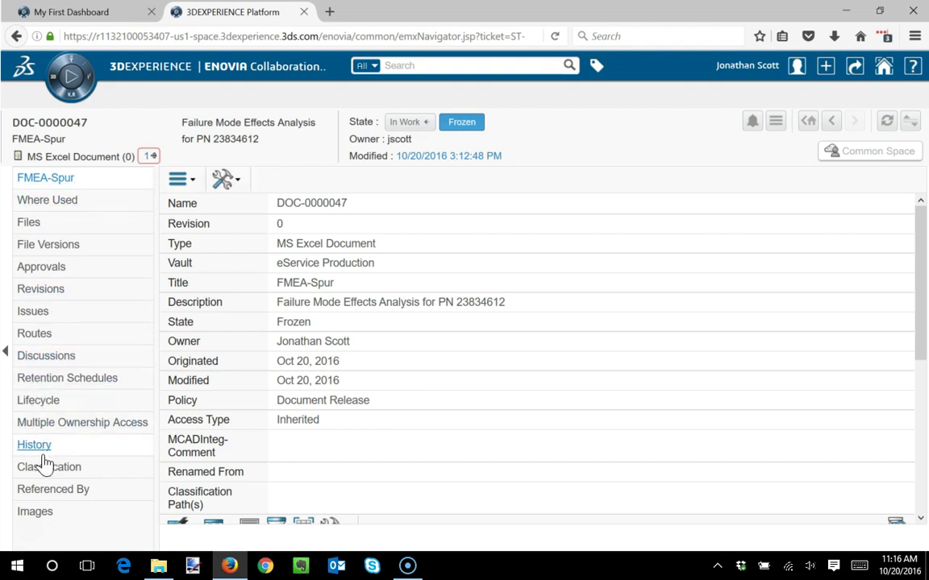
click(40, 401)
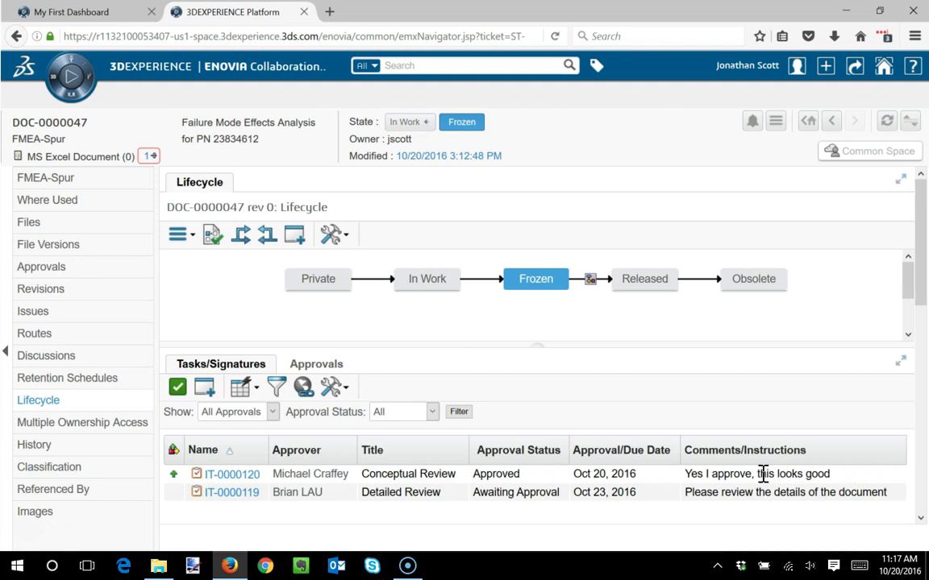
click(589, 279)
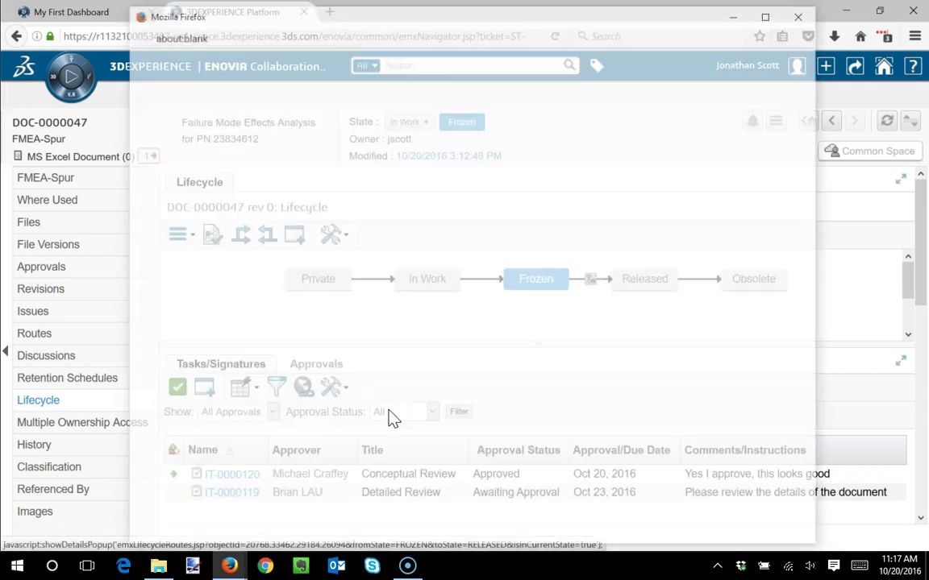
click(211, 122)
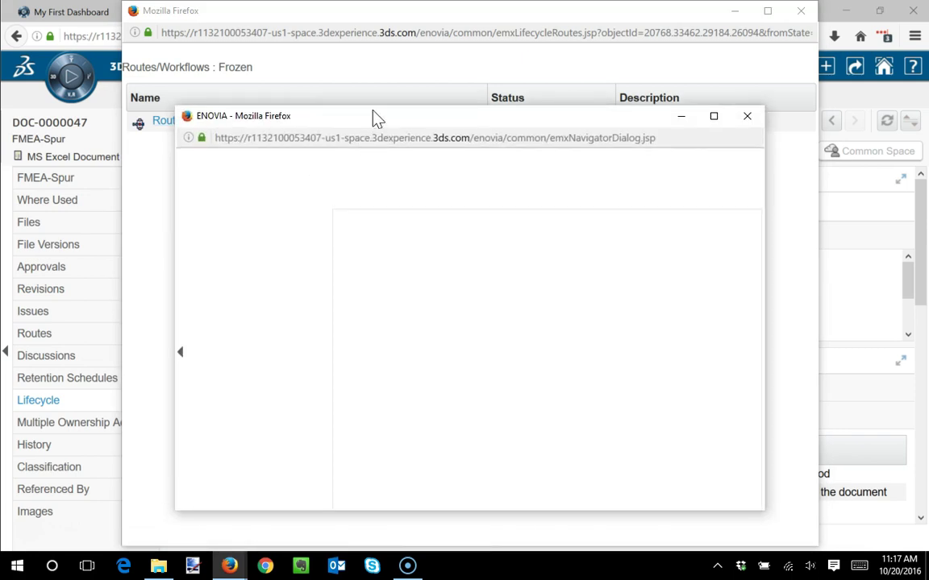
drag(376, 118, 375, 24)
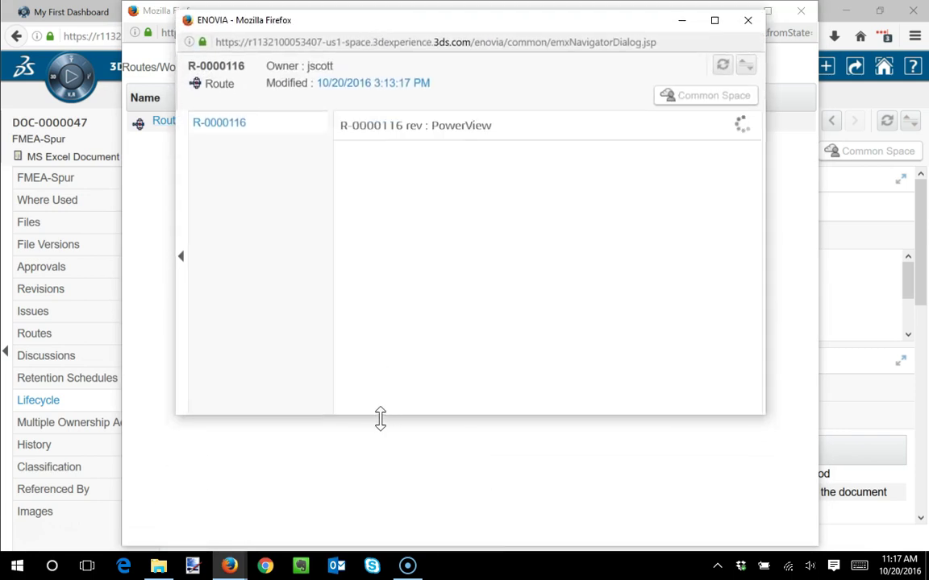
drag(381, 417, 402, 504)
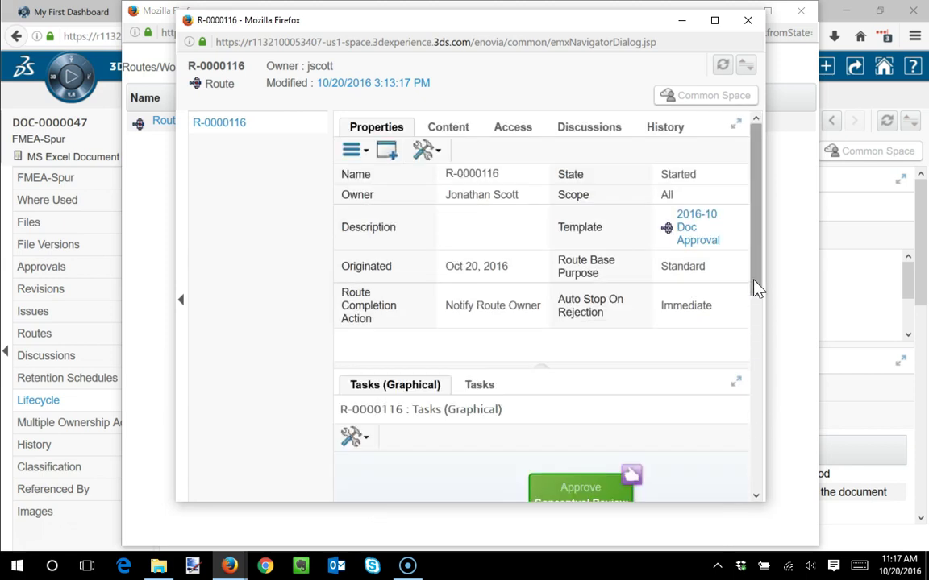
drag(755, 284, 752, 442)
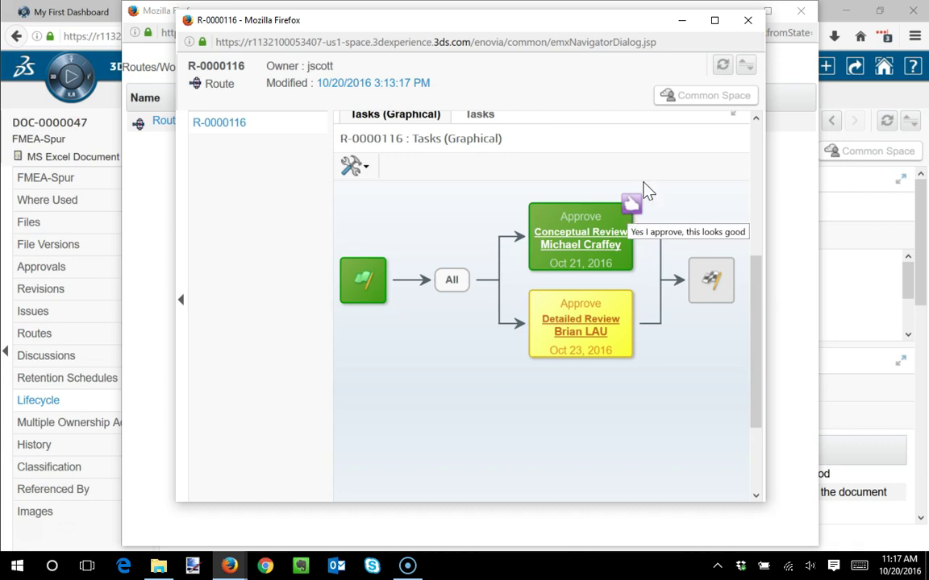
click(747, 20)
click(800, 10)
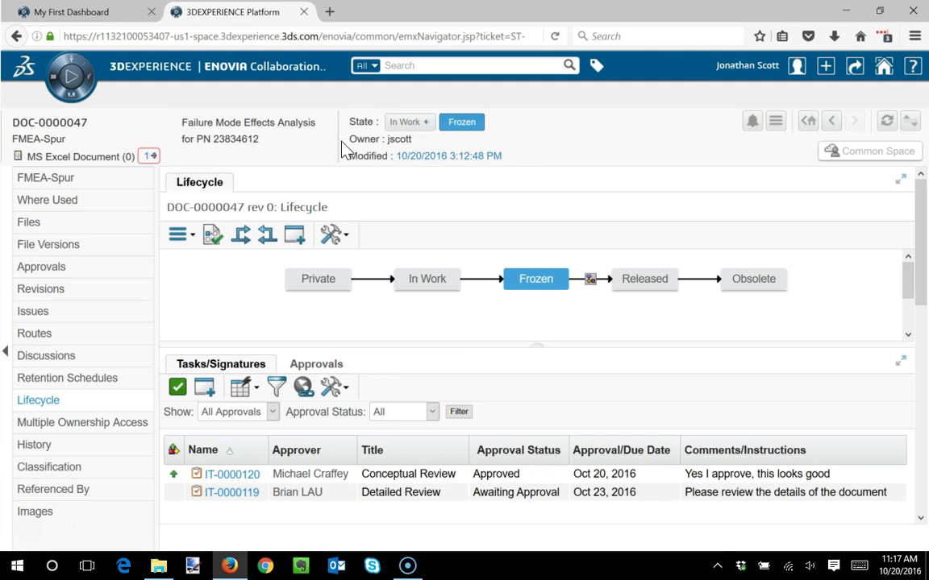
- Launch Project Management from the compass to list the five active projects, including JPS-1 to JPS-3
click(72, 72)
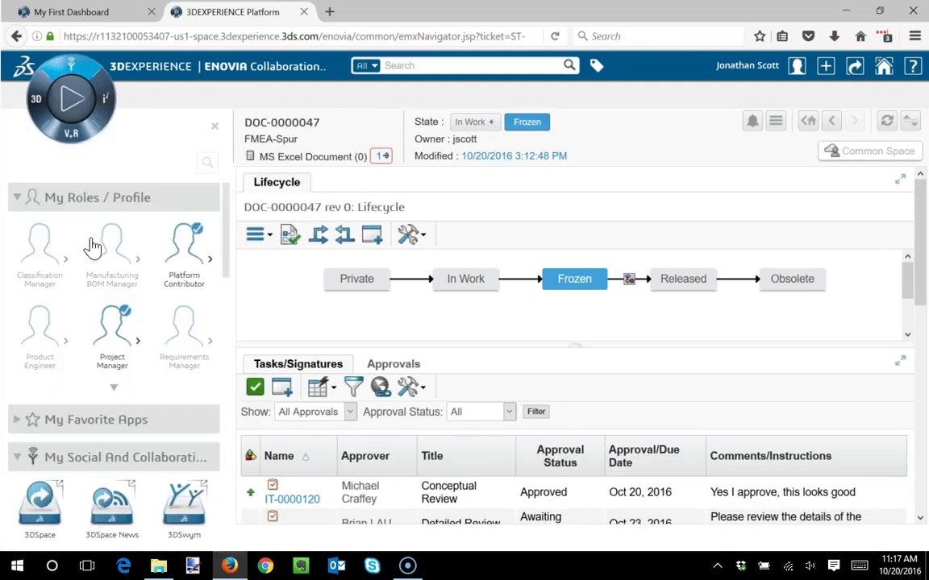
scroll(120, 311, down, 5)
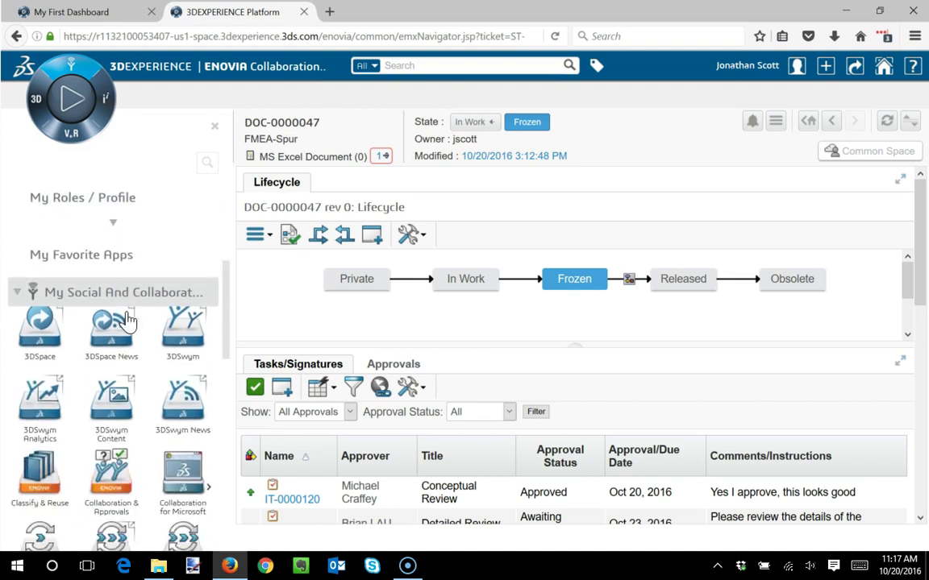
scroll(125, 338, down, 3)
scroll(113, 345, down, 4)
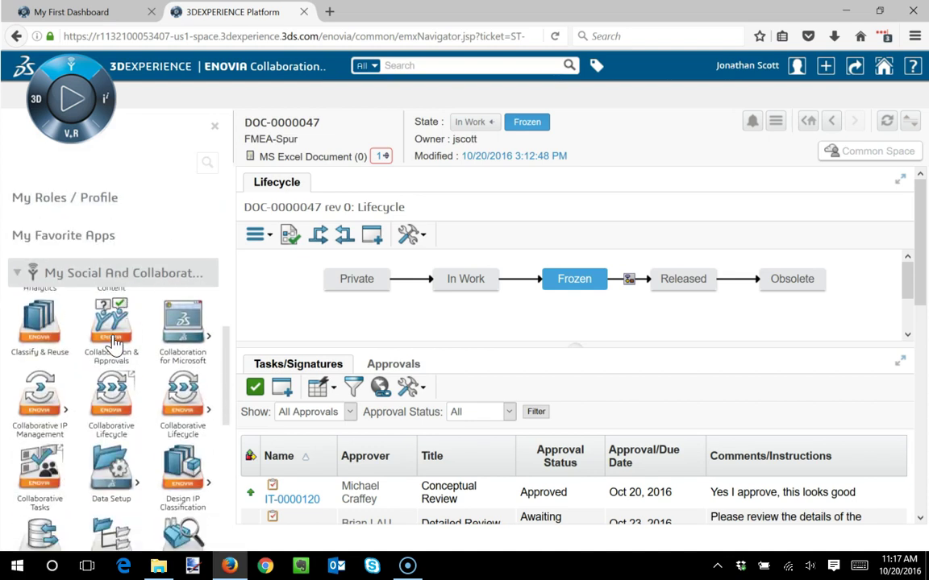
scroll(112, 344, down, 3)
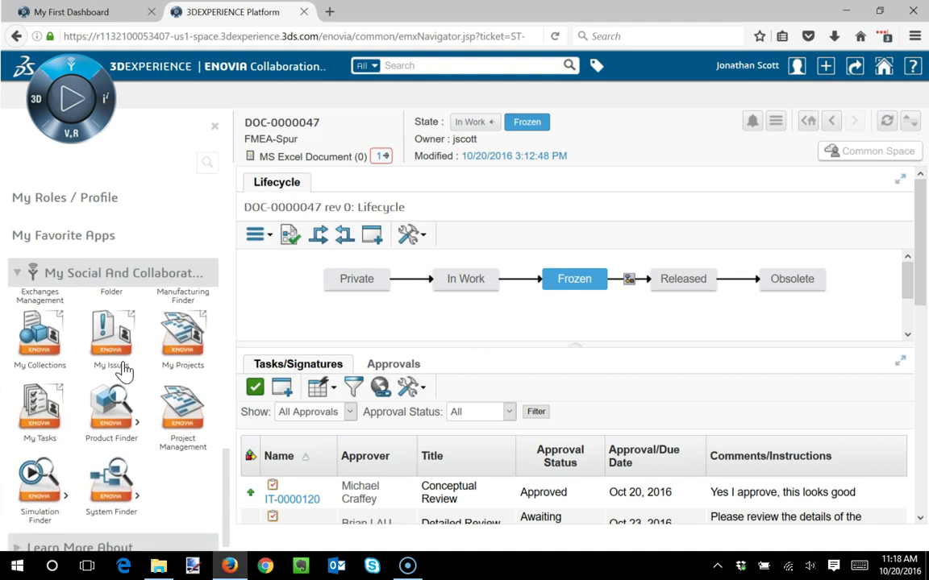
click(179, 412)
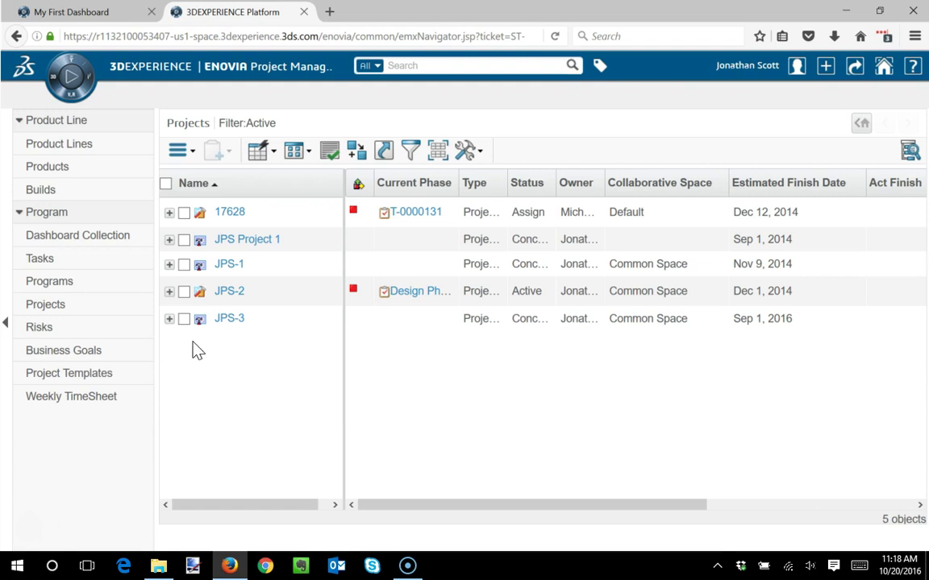
- Open JPS-2's Folders, expand Project Docs, and restore the browser window to reveal desktop files
click(229, 294)
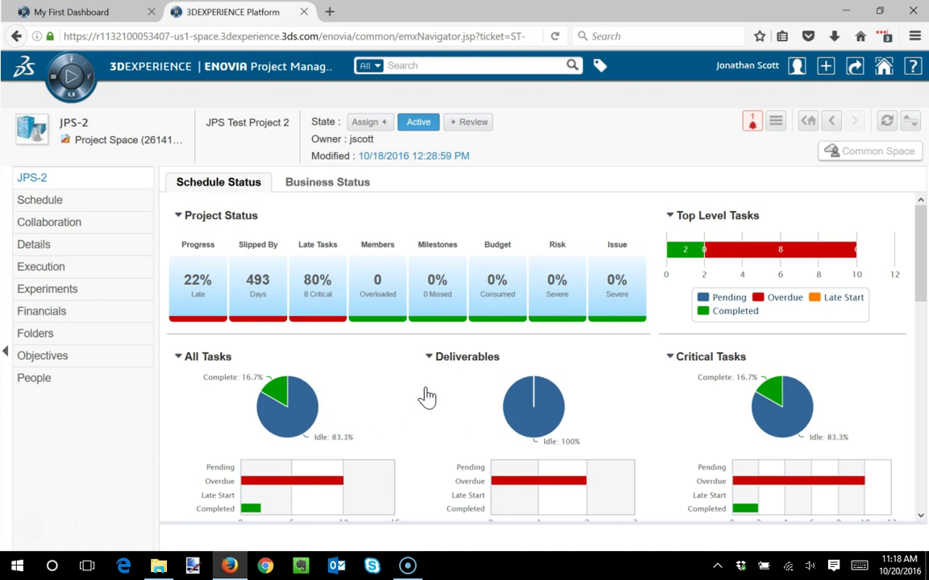
click(42, 337)
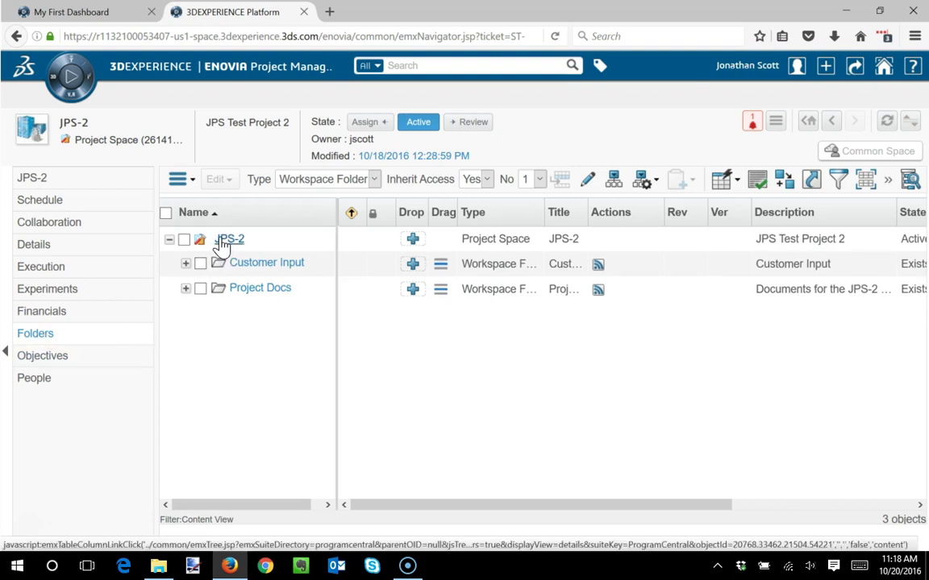
click(186, 289)
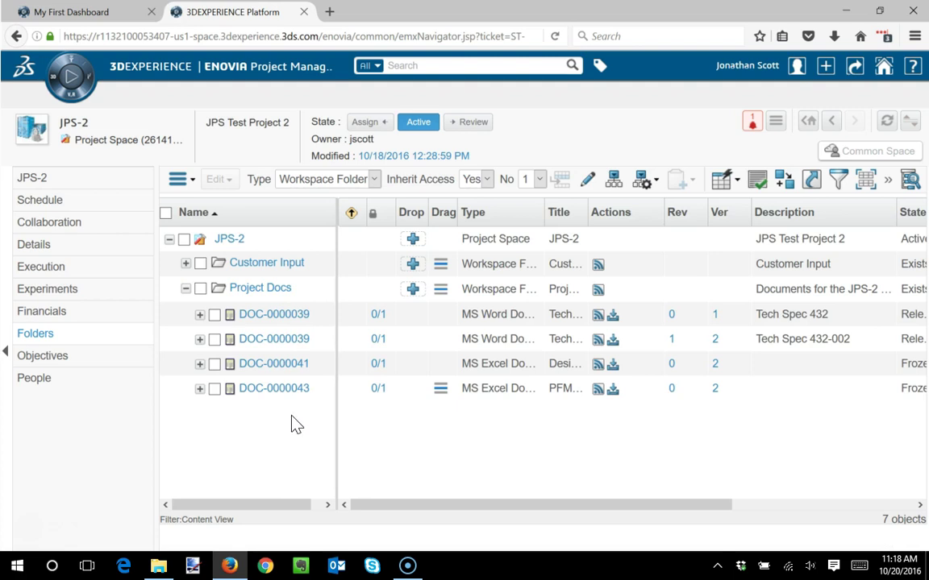
double_click(442, 22)
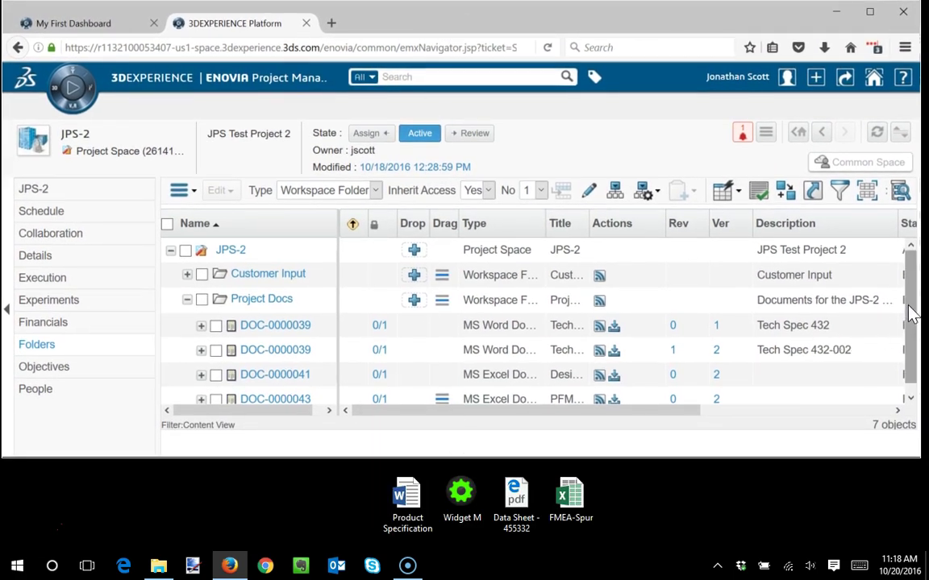
- Drop Data Sheet - 455332 PDF into Project Docs as DOC-0000048, then re-maximize the browser
scroll(911, 314, down, 1)
drag(514, 507, 413, 298)
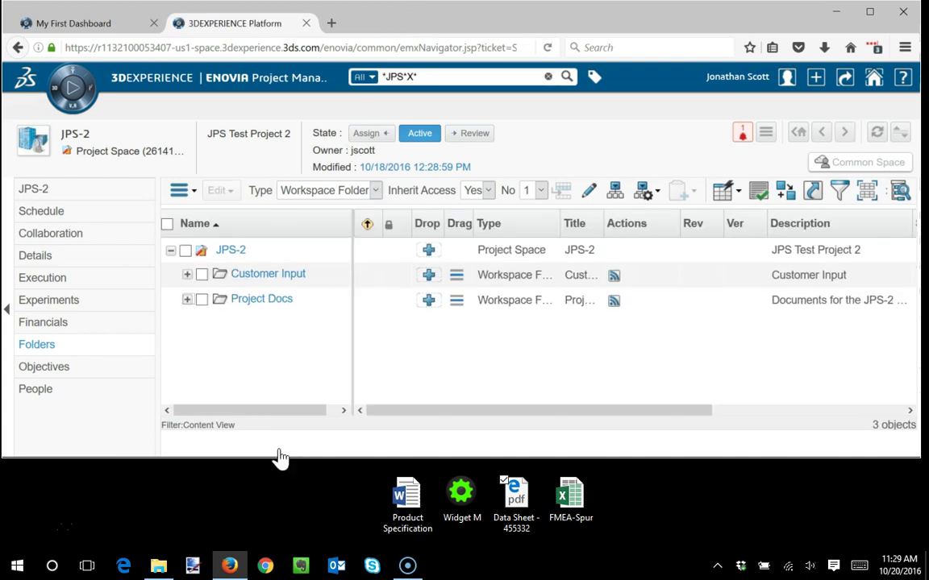
click(187, 299)
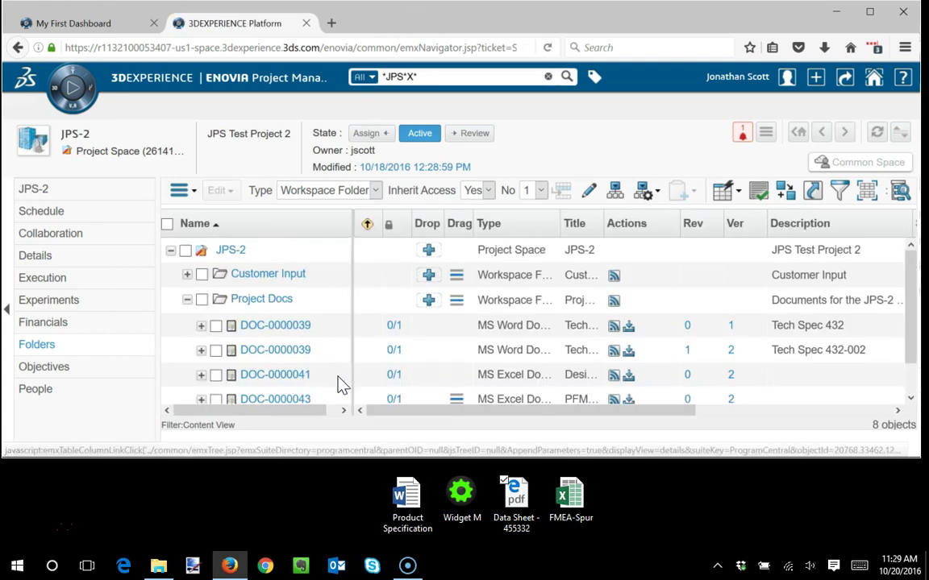
double_click(458, 31)
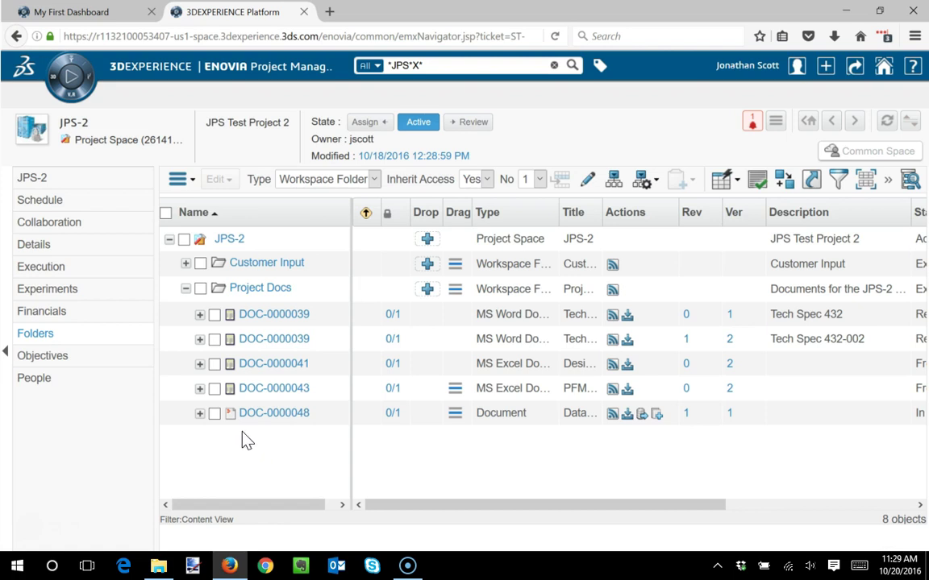
- In the JPS-2 Schedule, expand Design Phase and open the Review Design task
click(44, 203)
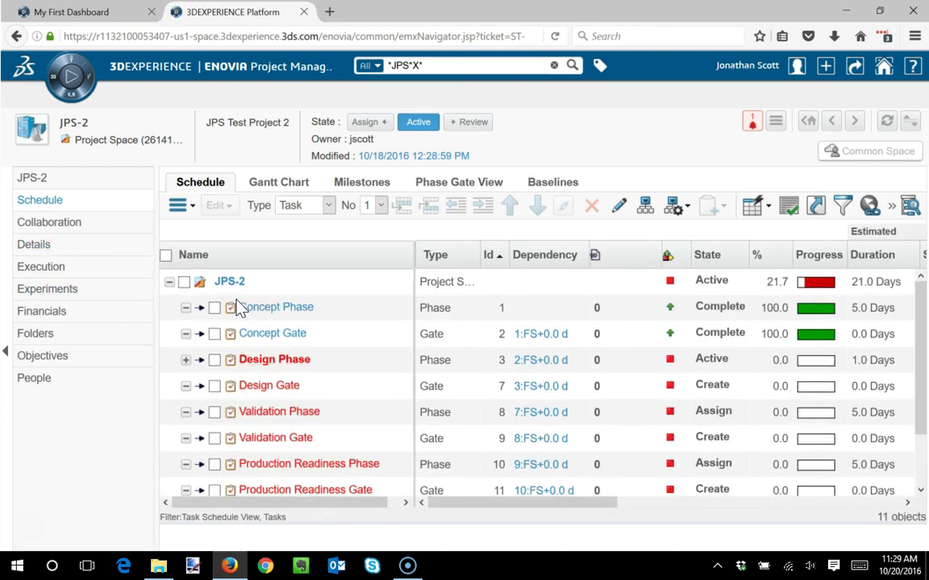
click(186, 361)
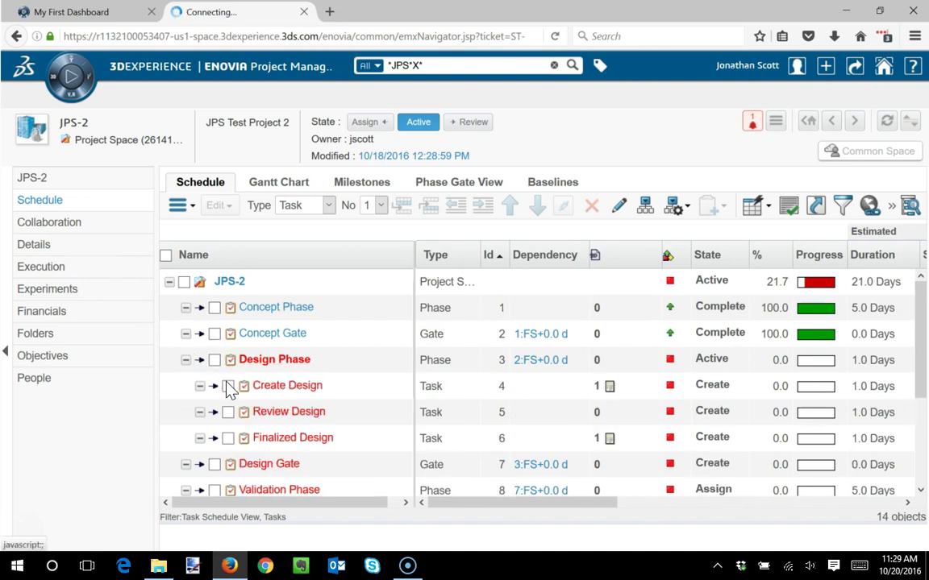
click(466, 190)
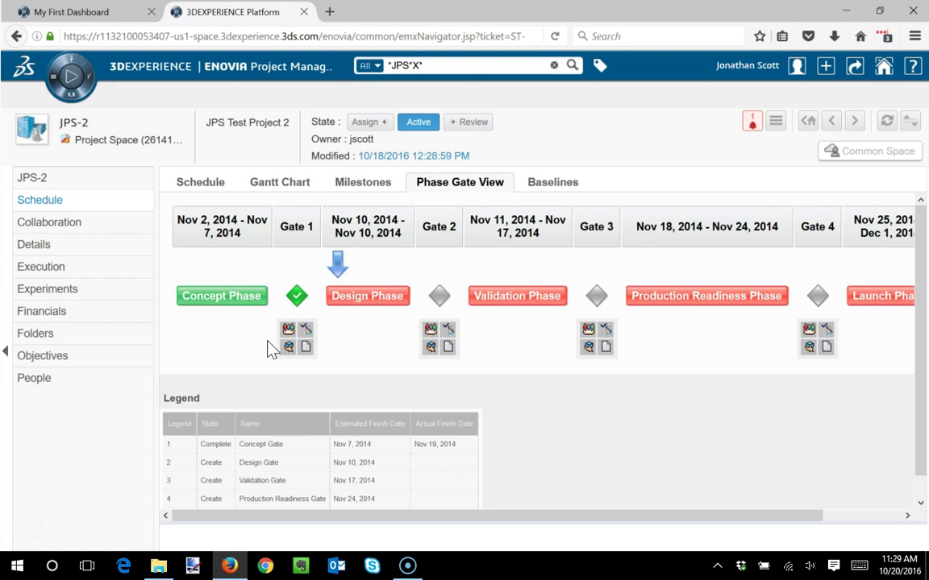
click(199, 184)
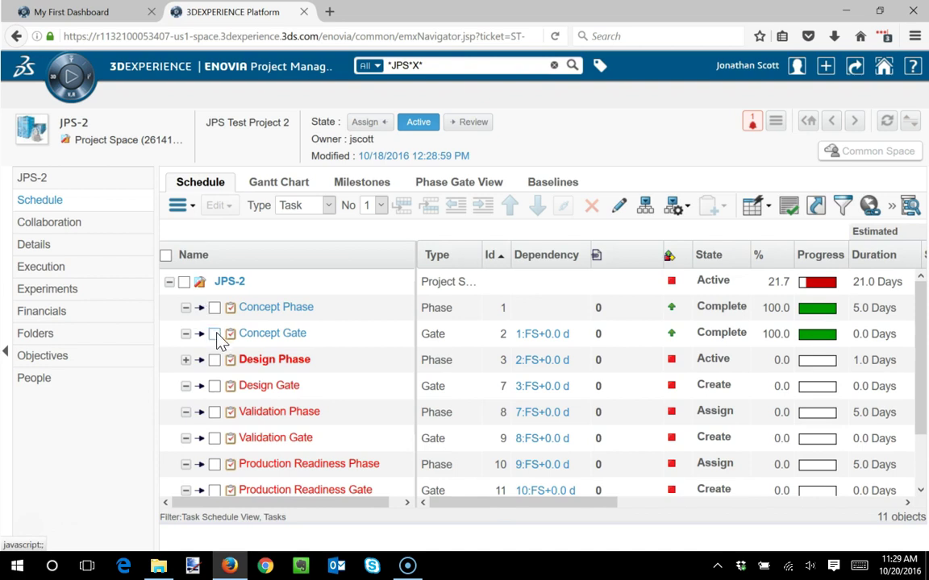
click(185, 361)
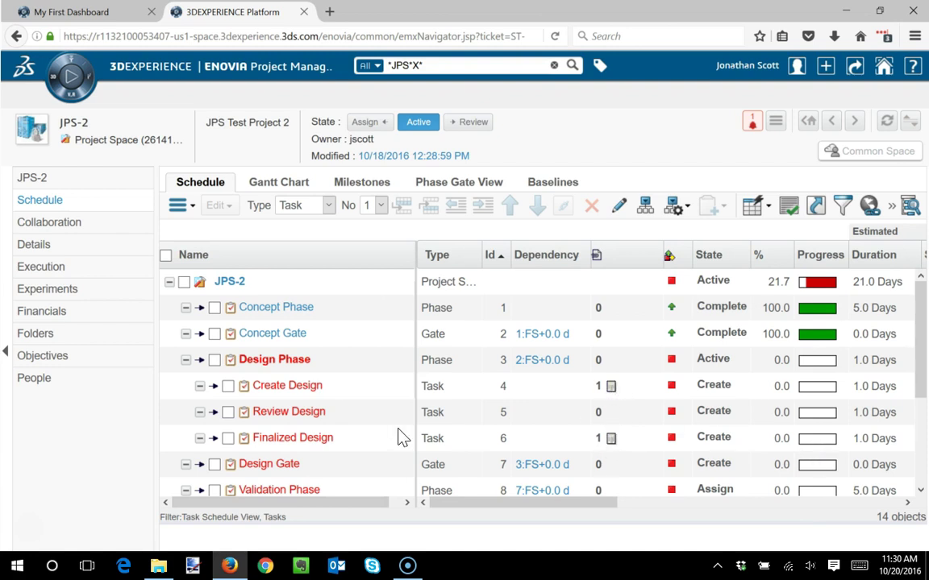
click(302, 418)
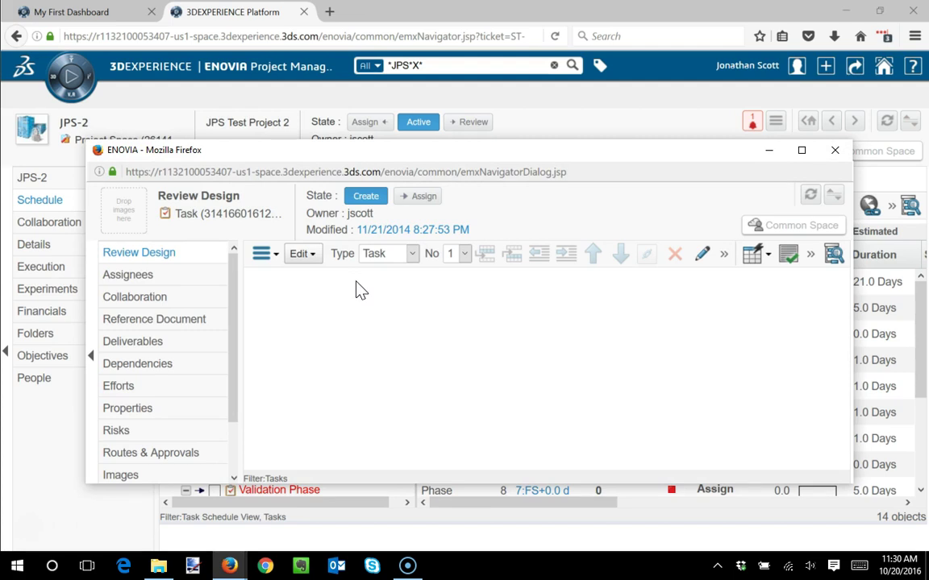
- In Review Design's Deliverables, choose to add an existing document
click(141, 346)
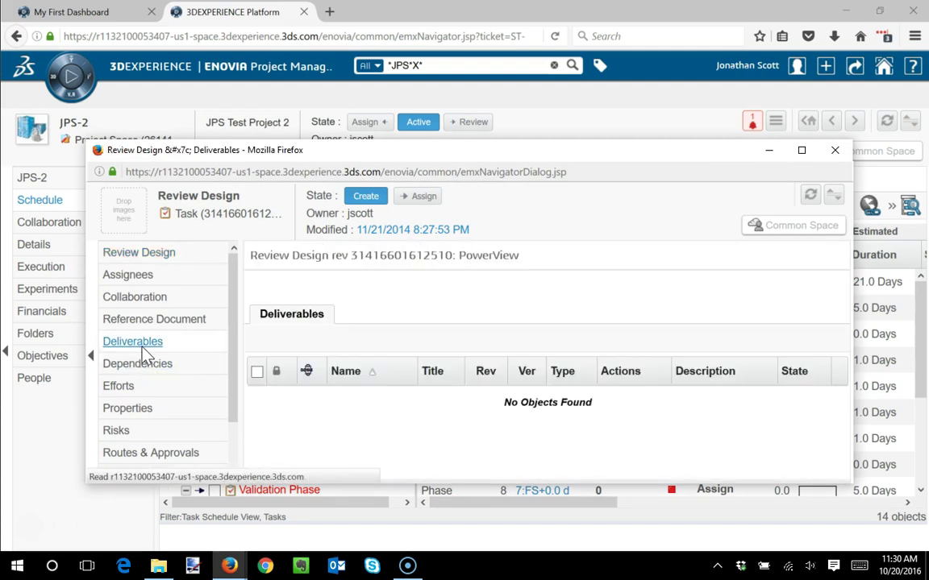
click(274, 282)
click(274, 282)
click(276, 284)
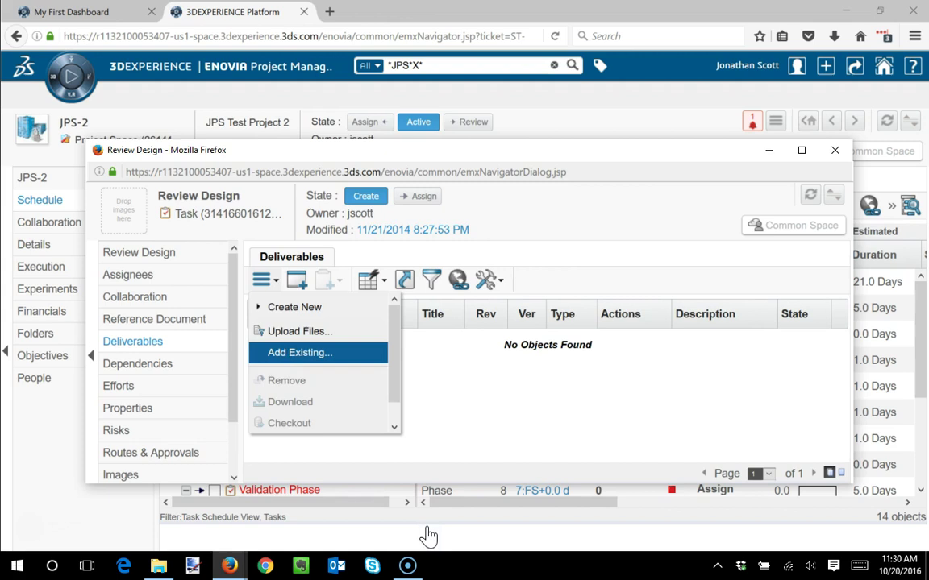
click(290, 352)
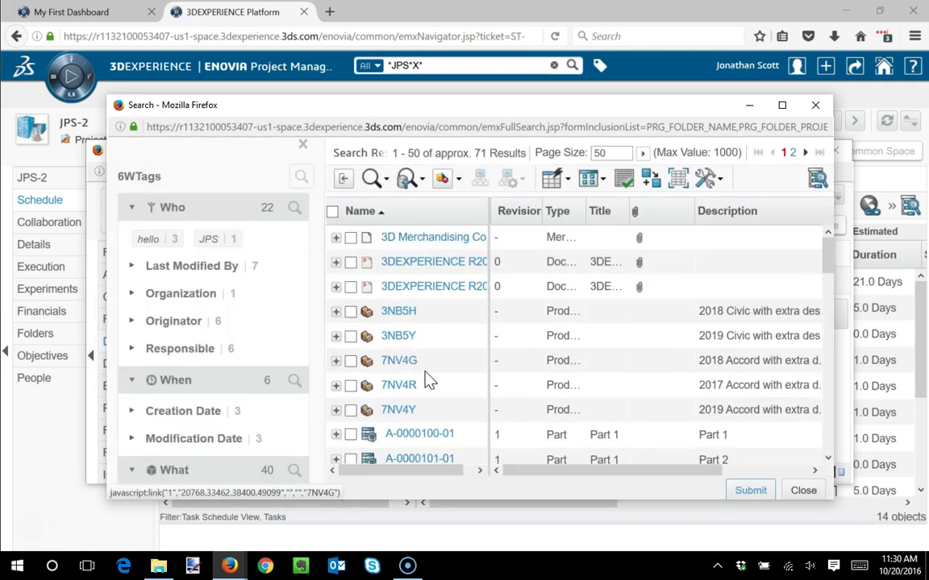
- Filter by Originator tag, submit DOC-0000048 (Data Sheet - 455332.pdf), and close the task window
mouse_move(320, 304)
mouse_down()
mouse_move(320, 331)
mouse_move(316, 311)
mouse_up()
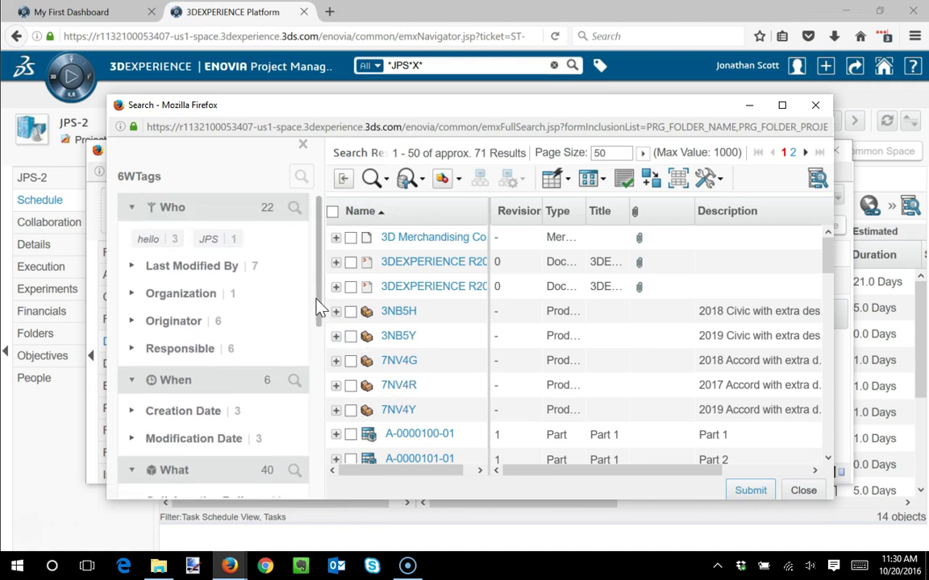
click(173, 322)
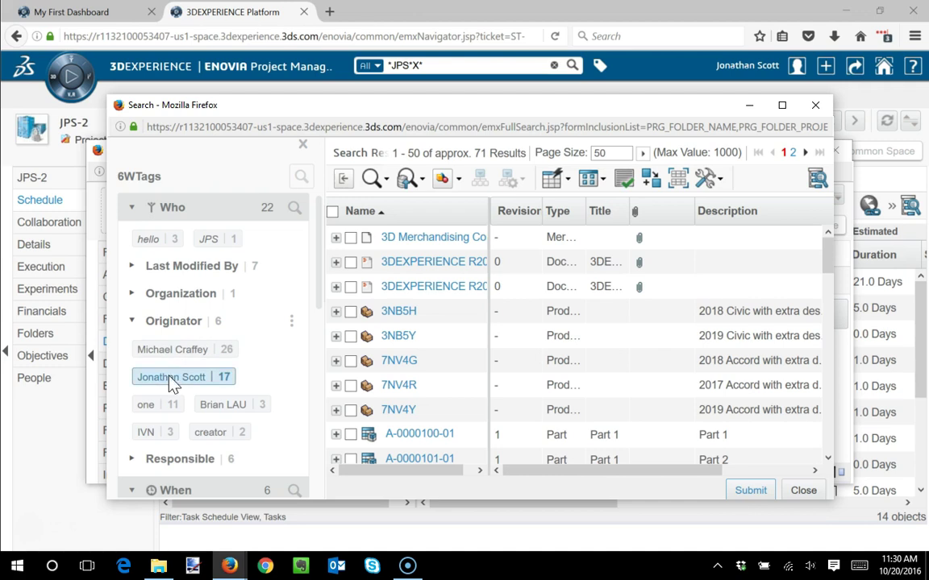
click(170, 378)
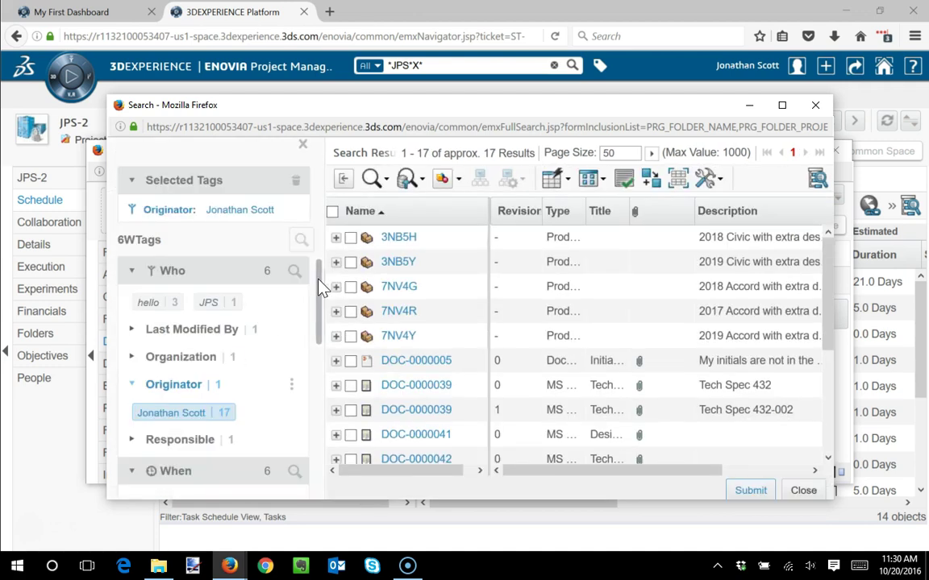
drag(830, 307, 824, 436)
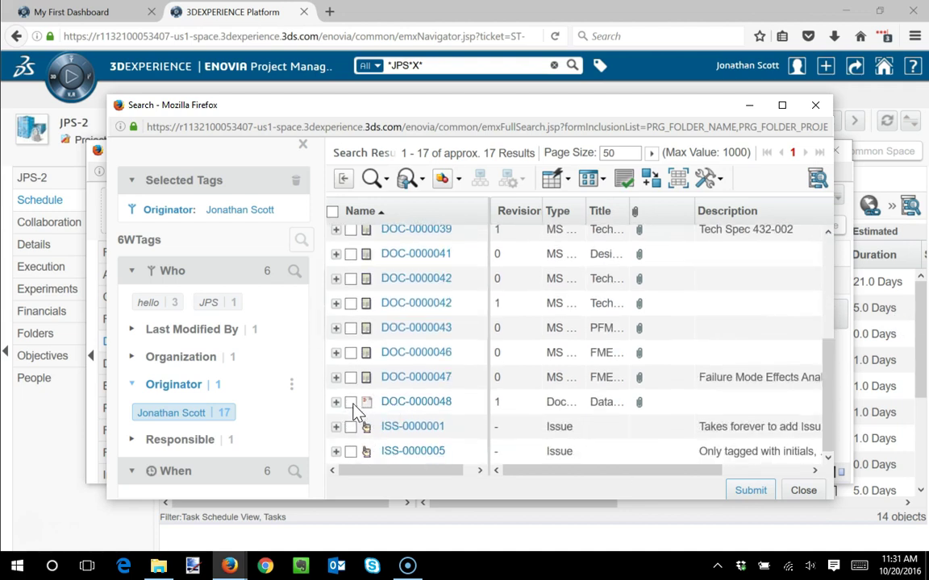
scroll(290, 322, down, 5)
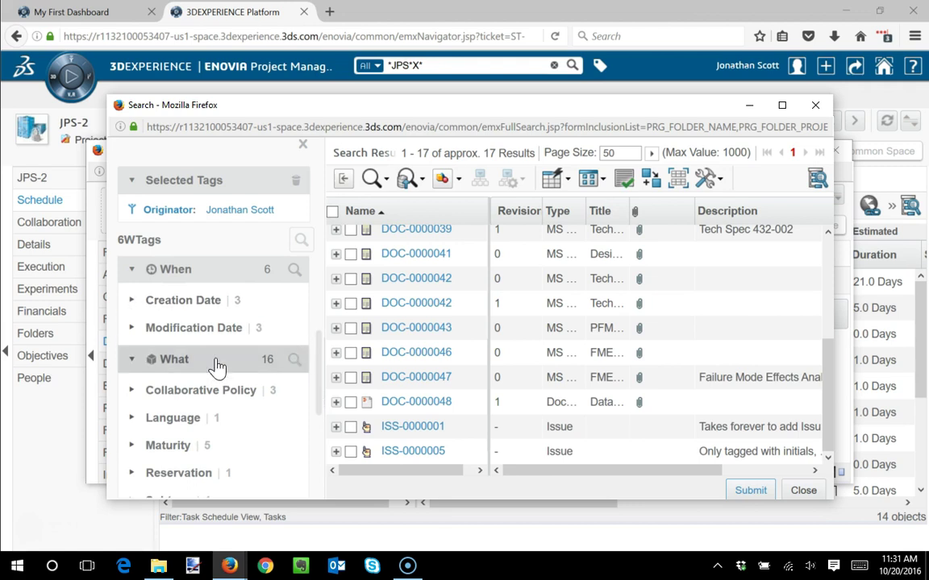
click(350, 401)
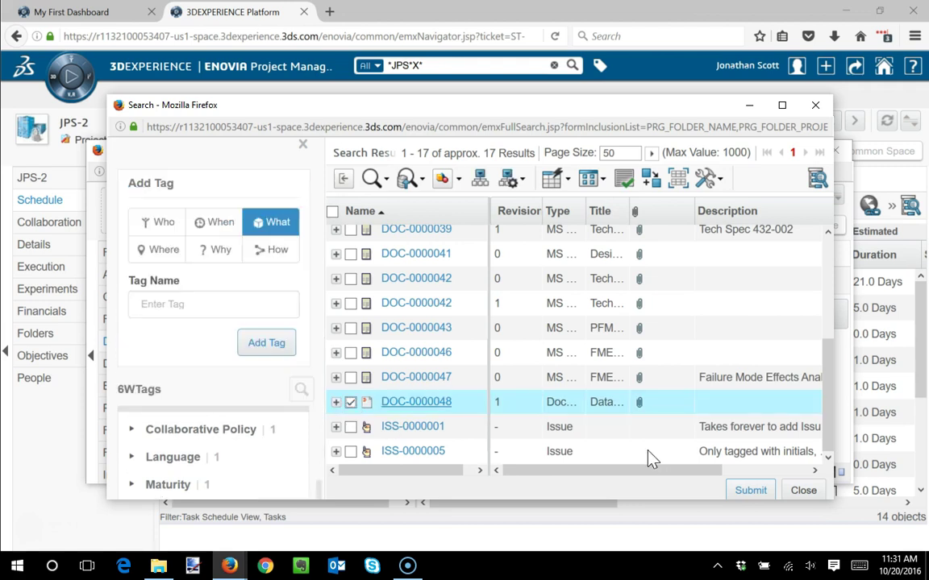
click(749, 490)
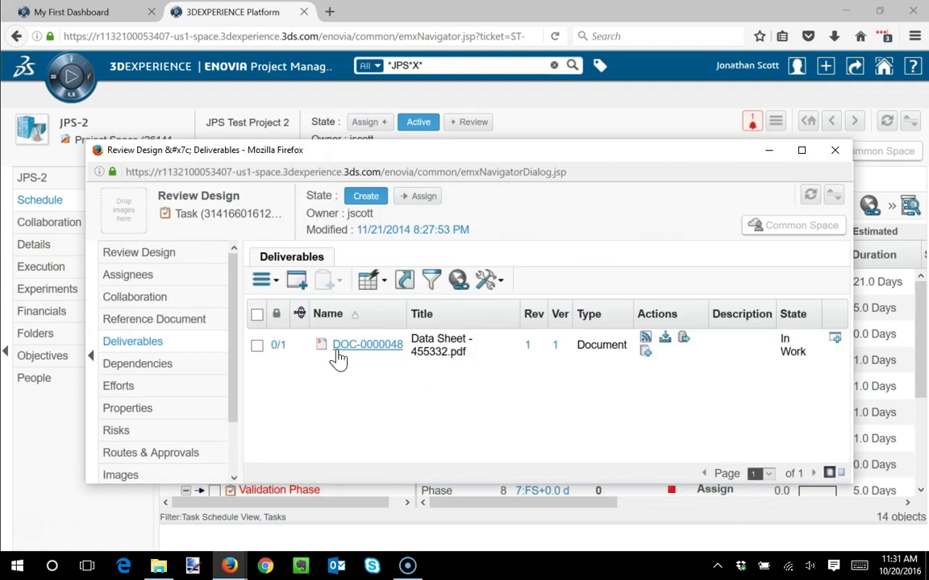
click(834, 149)
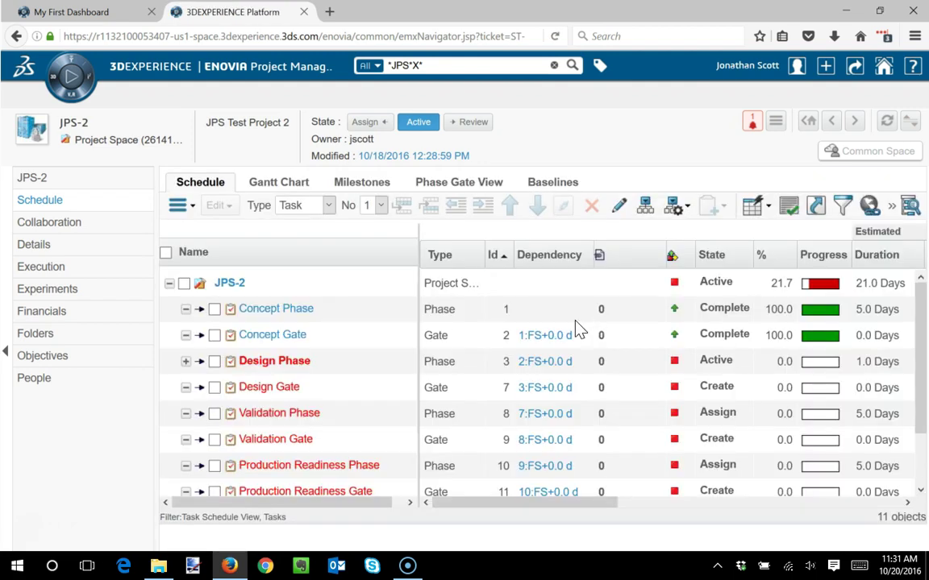
- Expand Design Phase to show Review Design listing its single PDF deliverable, DOC-0000048
click(185, 360)
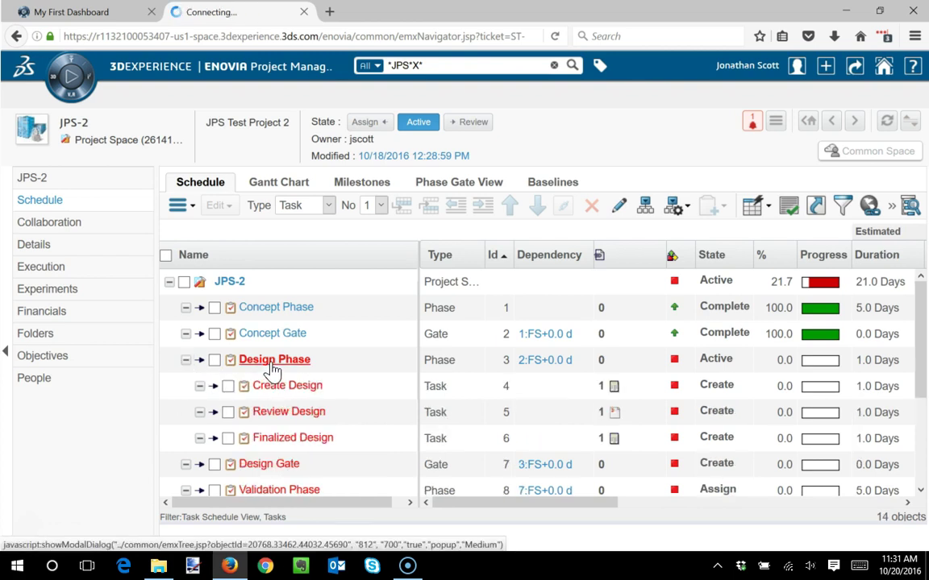